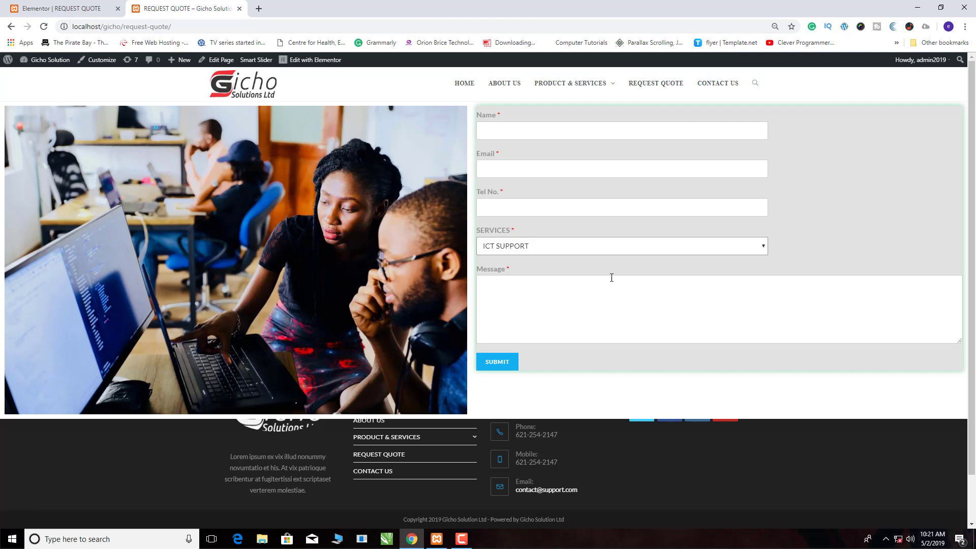
- Examine the Request Quote page's form fields and its SERVICES options, trying the SEO choice
{"action": "scroll", "coordinate": [611, 261], "scroll_direction": "down", "scroll_amount": 1}
{"action": "scroll", "coordinate": [611, 261], "scroll_direction": "up", "scroll_amount": 1}
{"action": "left_click", "coordinate": [763, 251]}
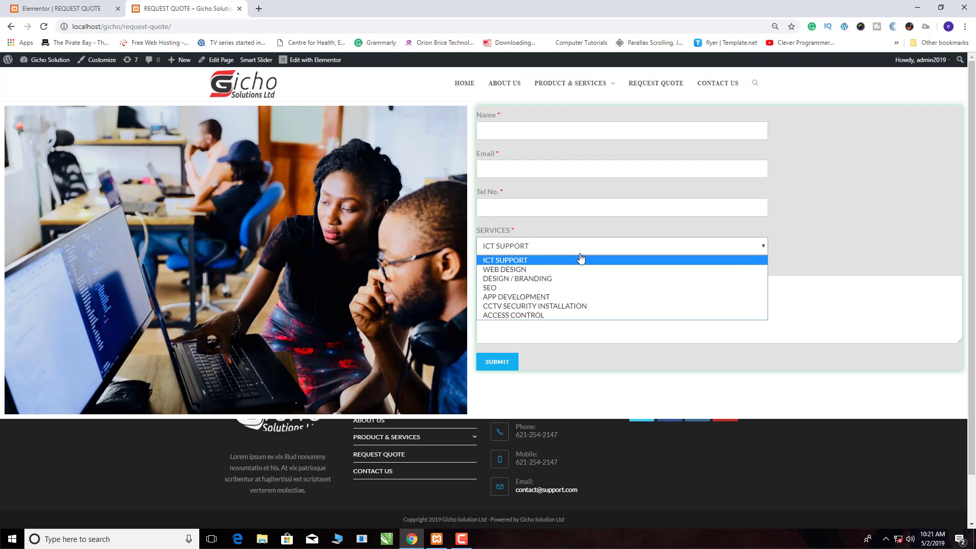
{"action": "left_click", "coordinate": [813, 236]}
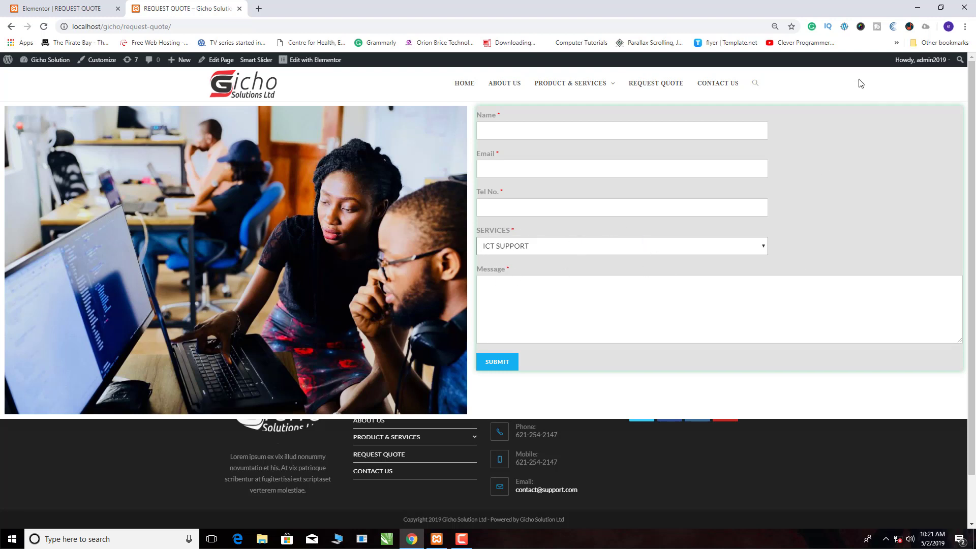
{"action": "left_click", "coordinate": [667, 88]}
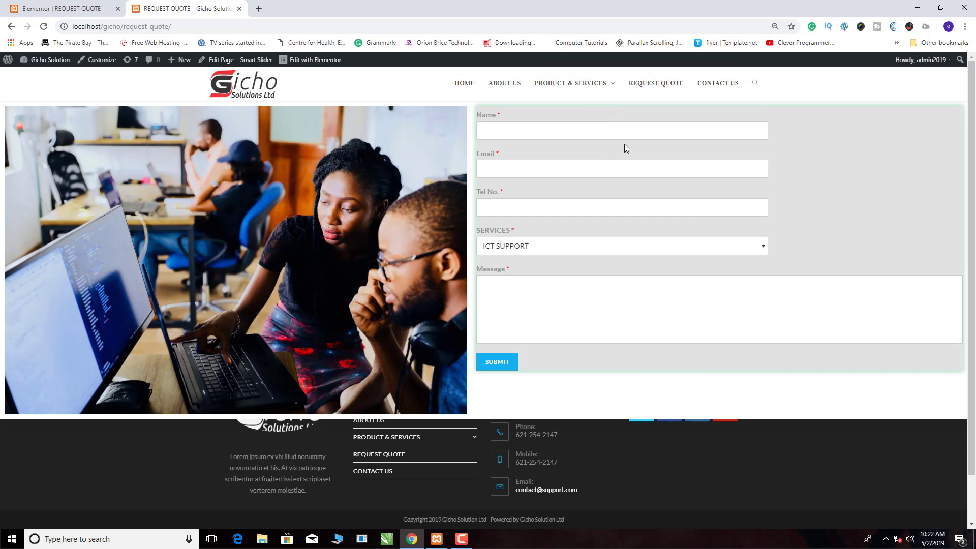
{"action": "left_click", "coordinate": [533, 132]}
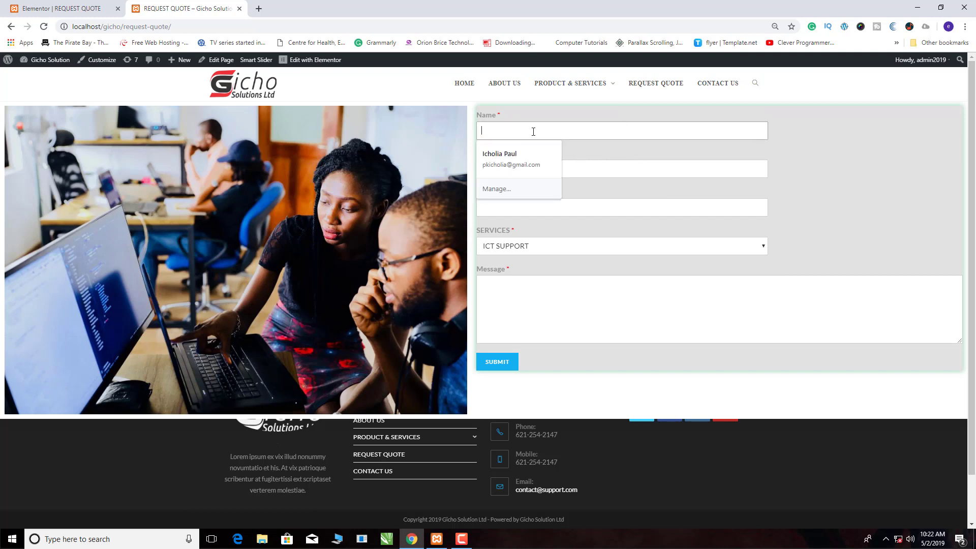
{"action": "left_click", "coordinate": [546, 165]}
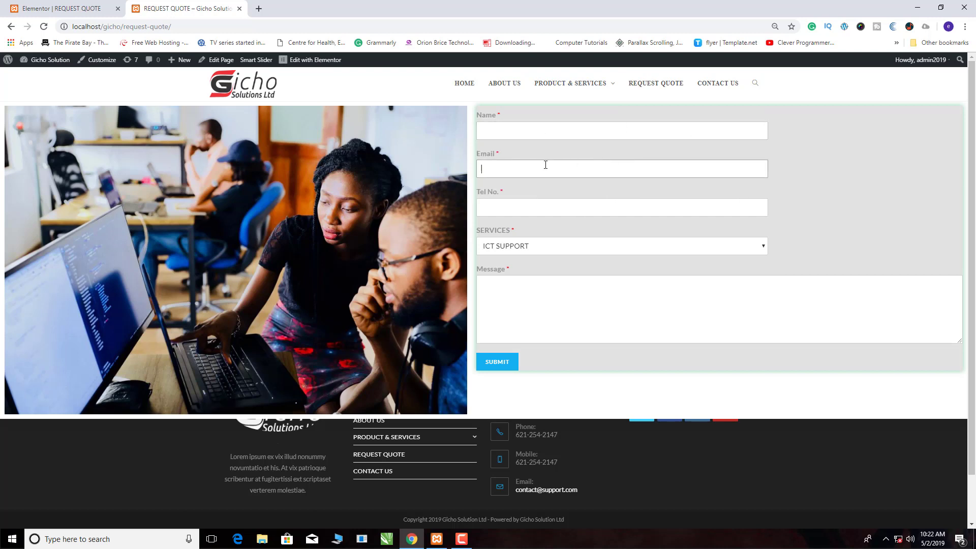
{"action": "left_click", "coordinate": [584, 206]}
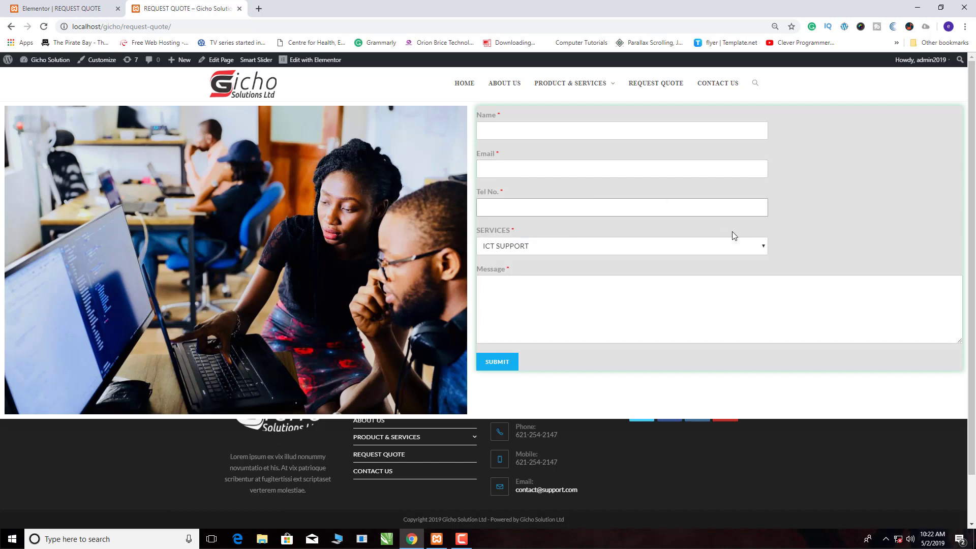
{"action": "left_click", "coordinate": [764, 252]}
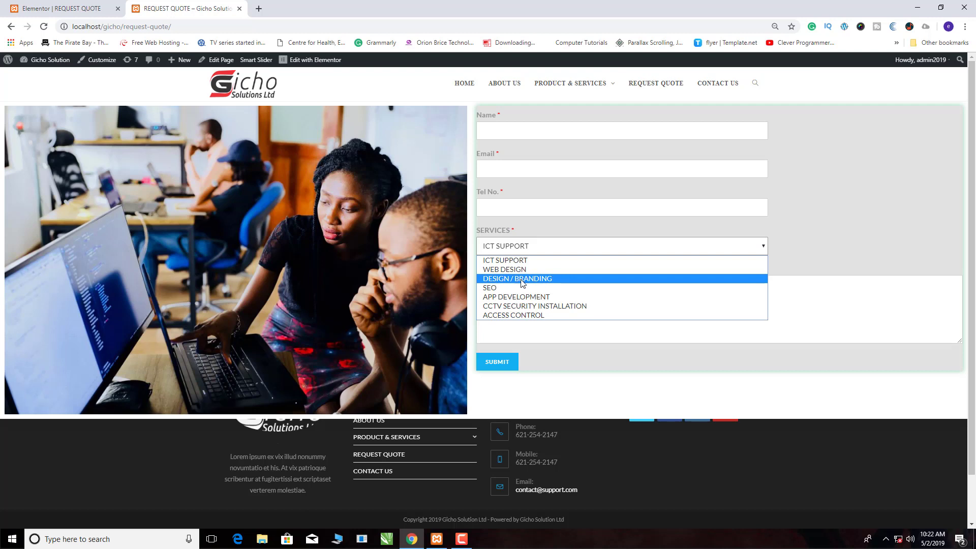
{"action": "left_click", "coordinate": [497, 288]}
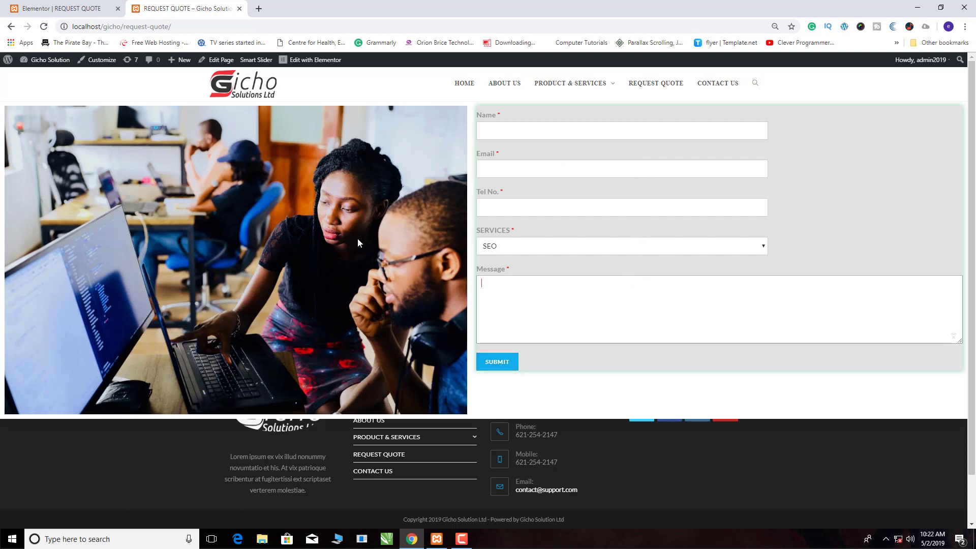
{"action": "left_click", "coordinate": [550, 279]}
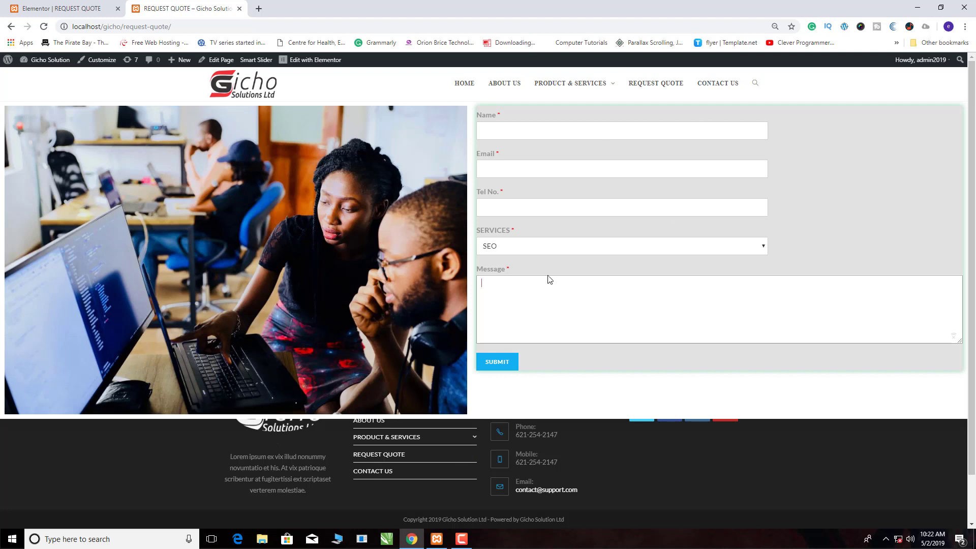
{"action": "left_click", "coordinate": [763, 250]}
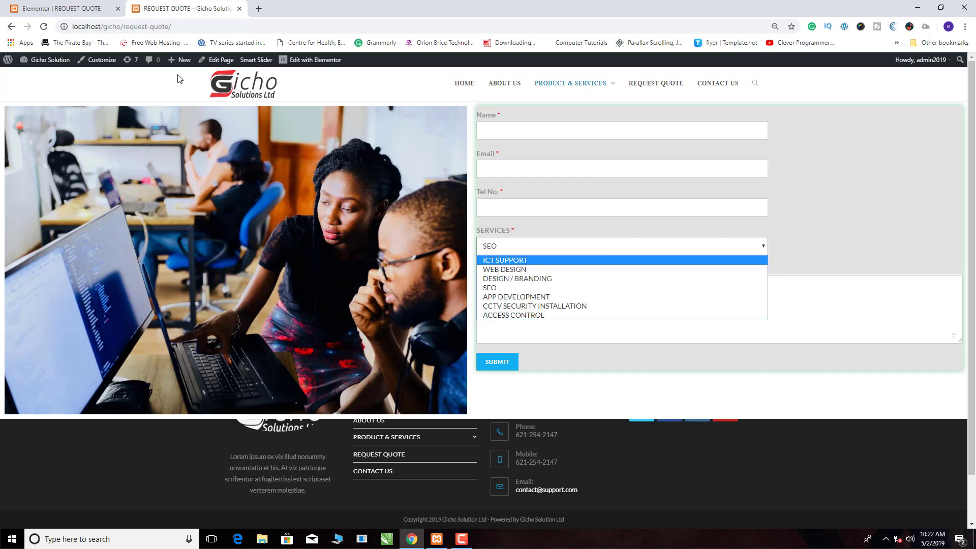
- Leave the Elementor editor of the REQUEST QUOTE page and return to the WordPress dashboard
{"action": "left_click", "coordinate": [55, 10]}
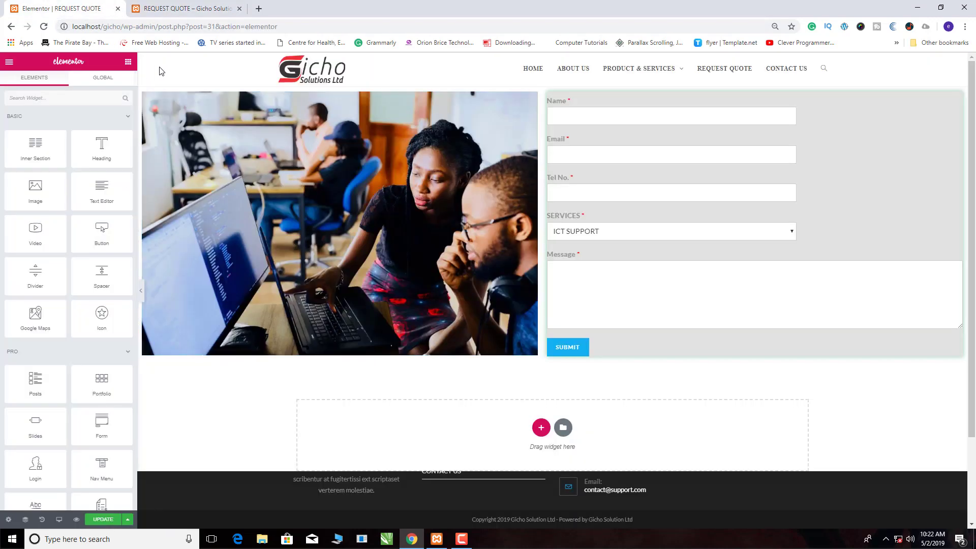
{"action": "left_click", "coordinate": [8, 64]}
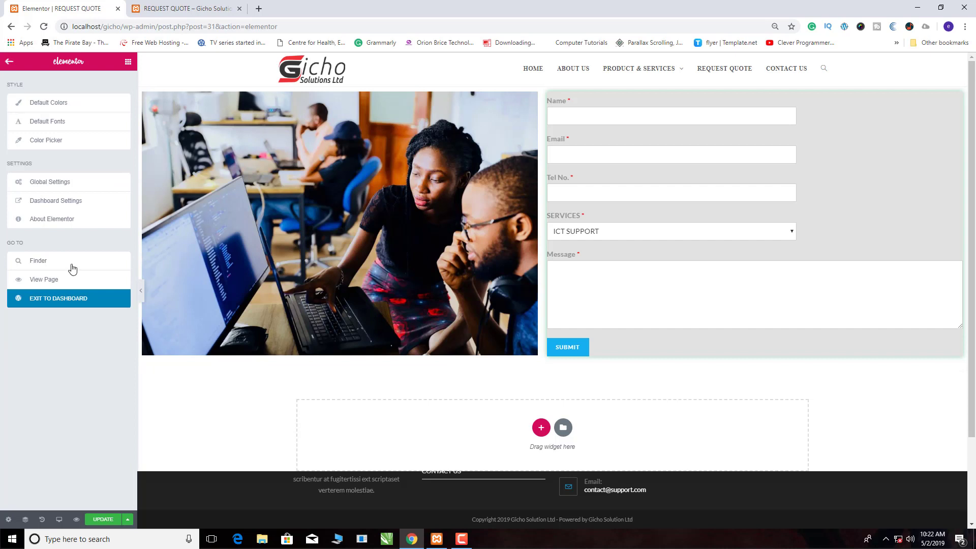
{"action": "left_click", "coordinate": [75, 297]}
{"action": "left_click", "coordinate": [537, 102]}
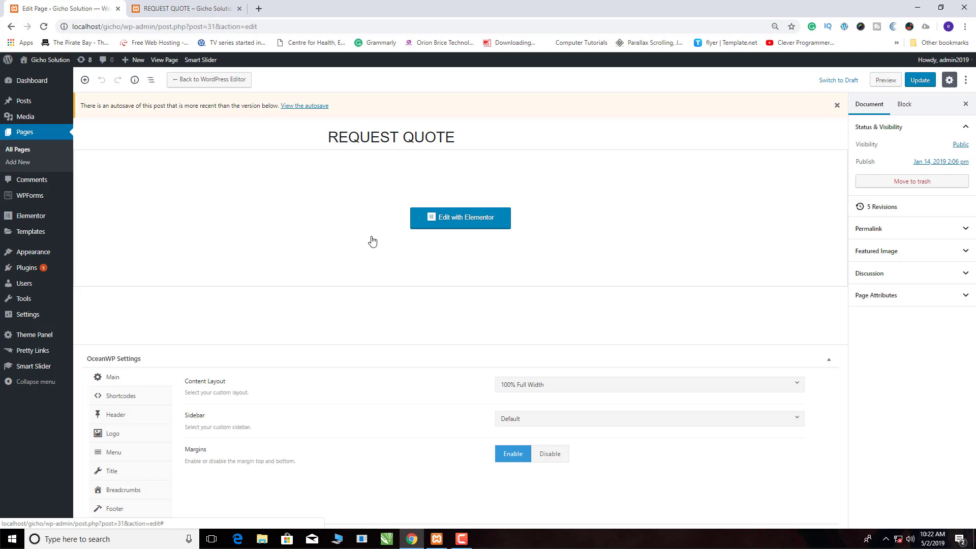
- Create a new WordPress page titled "Sample"
{"action": "left_click", "coordinate": [24, 162]}
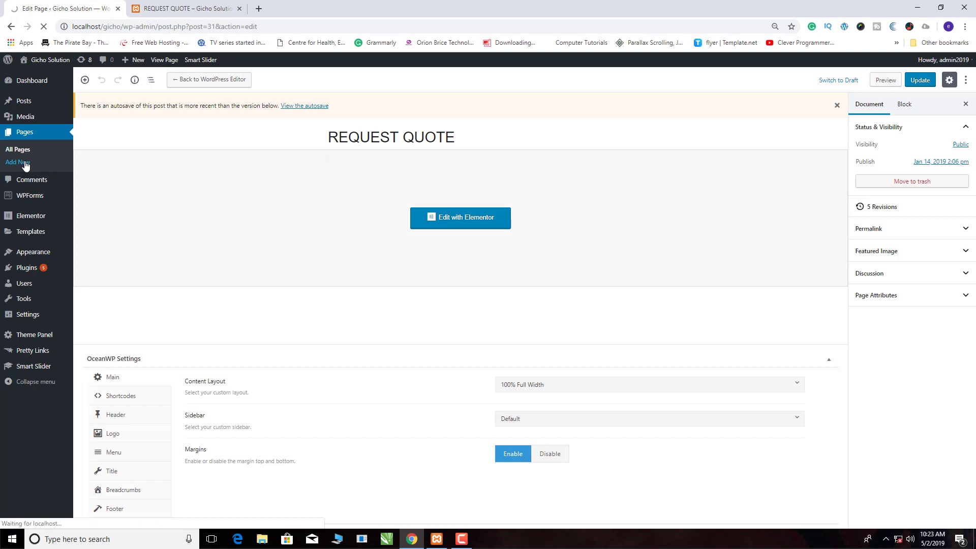
{"action": "left_click", "coordinate": [352, 139]}
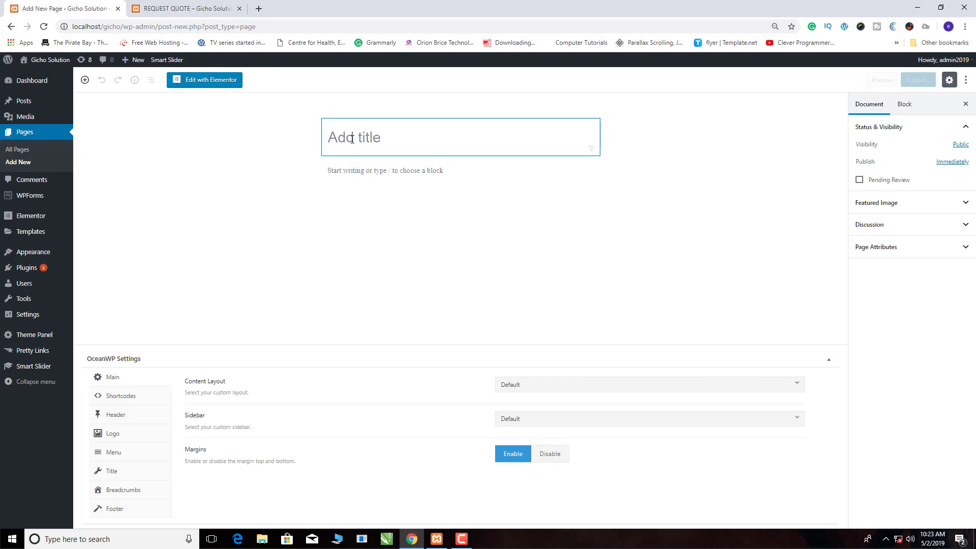
{"action": "type", "text": "sa"}
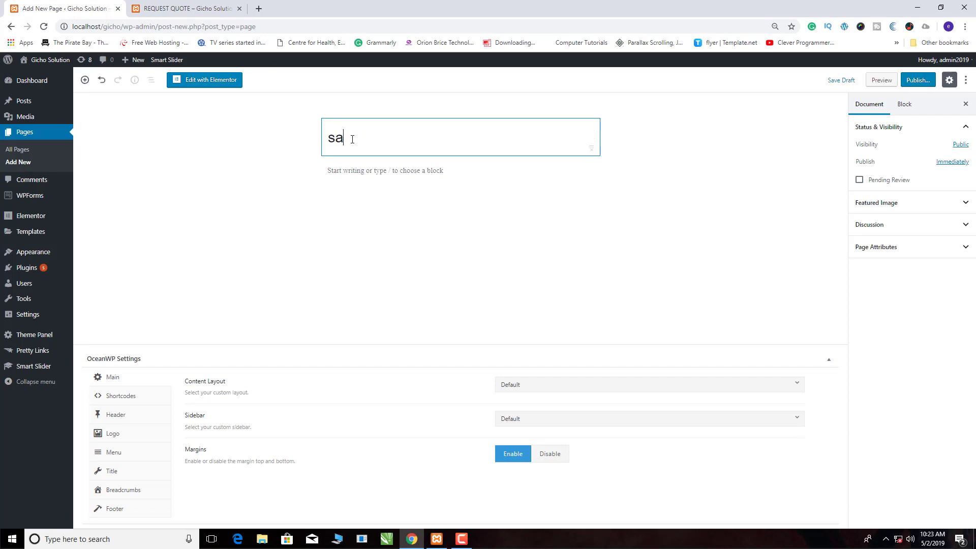
{"action": "key", "text": "BackSpace"}
{"action": "key", "text": "BackSpace"}
{"action": "type", "text": "A"}
{"action": "key", "text": "BackSpace"}
{"action": "type", "text": "Sample"}
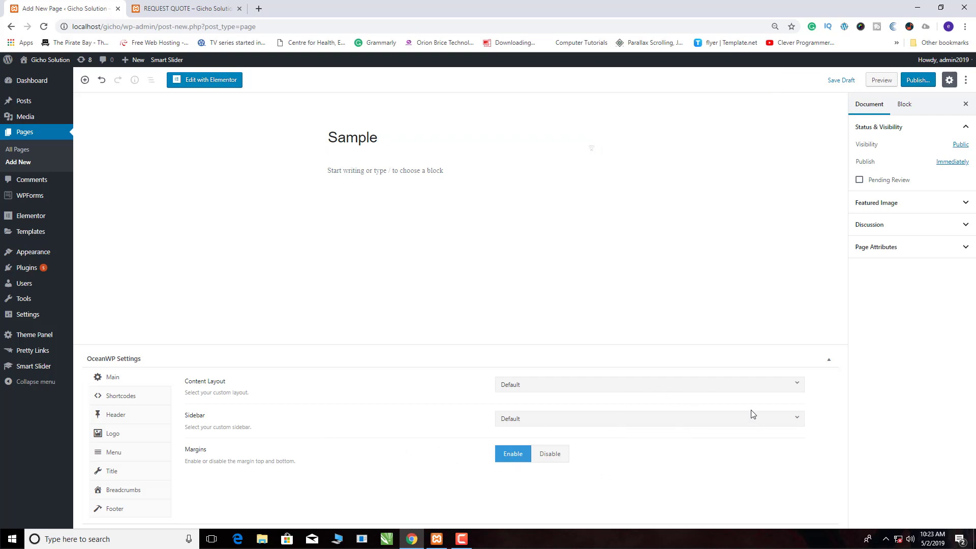
- Set the Sample page's content layout to 100% Full Width and disable its page title display
{"action": "left_click", "coordinate": [798, 389]}
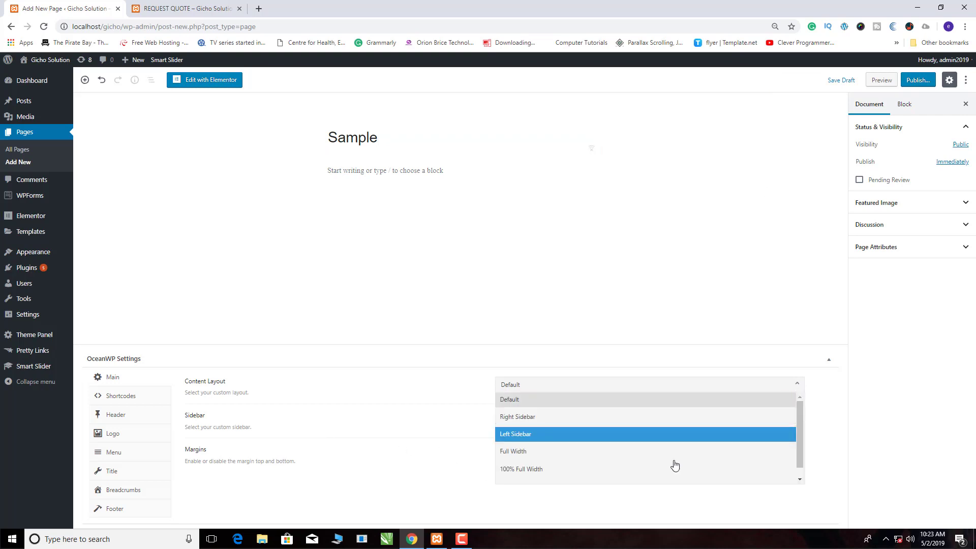
{"action": "left_click", "coordinate": [606, 471]}
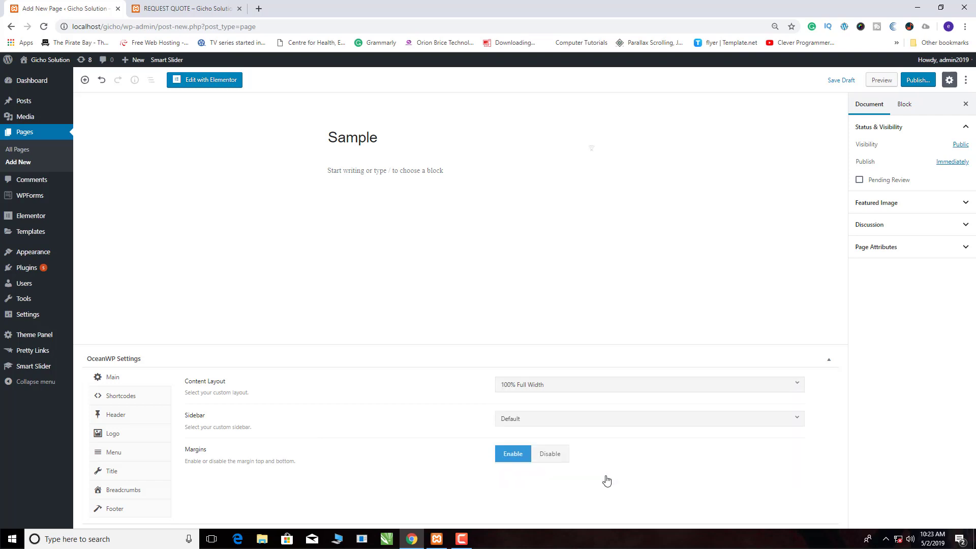
{"action": "left_click", "coordinate": [114, 473]}
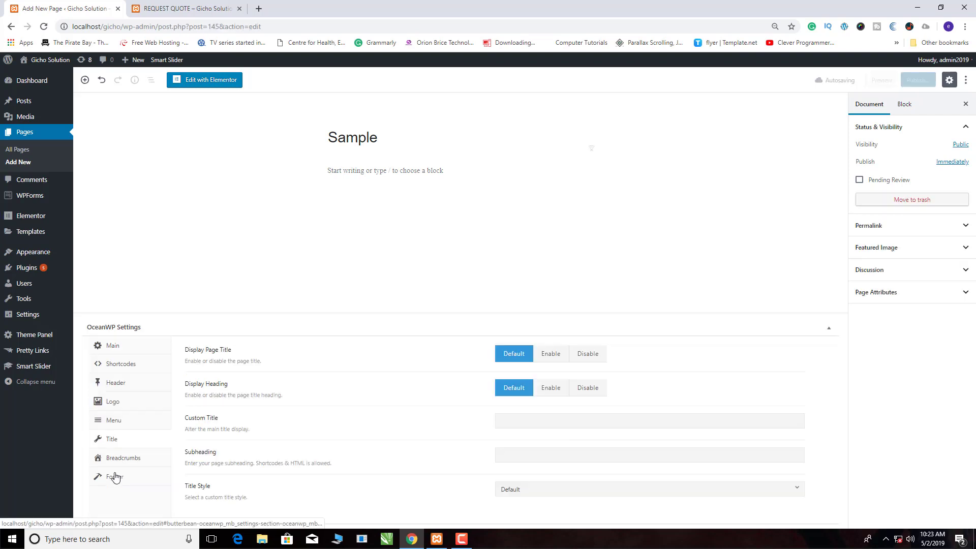
{"action": "left_click", "coordinate": [589, 355]}
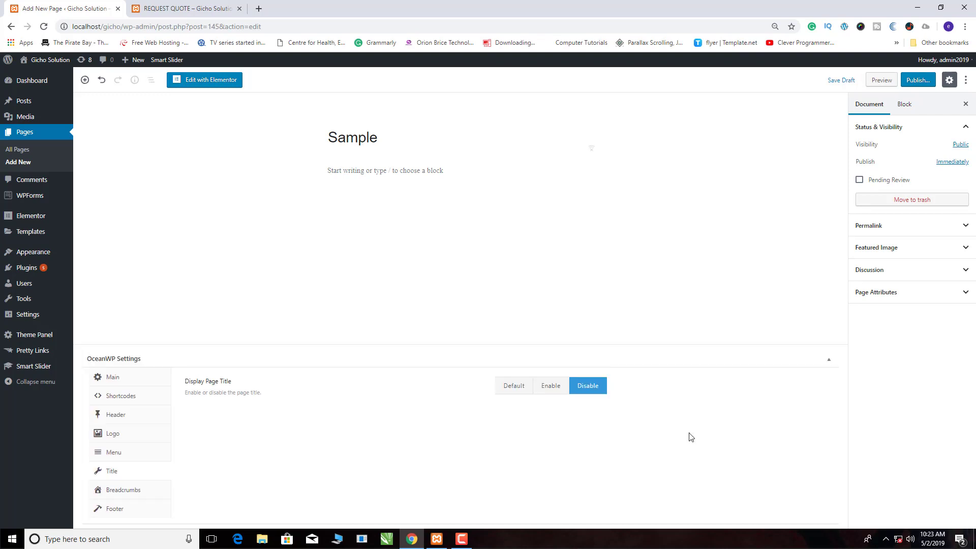
- Publish the Sample page and check the navigation menu on the live site
{"action": "left_click", "coordinate": [924, 83]}
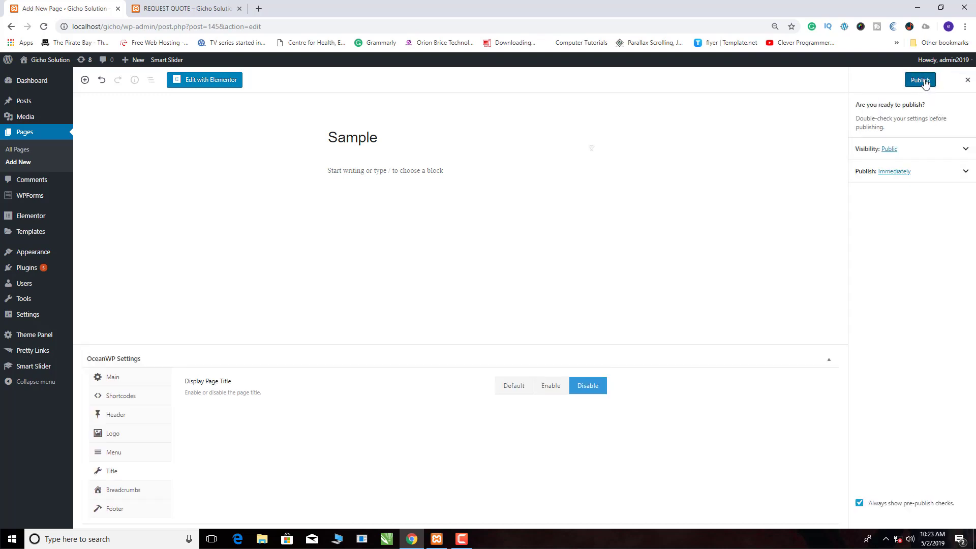
{"action": "left_click", "coordinate": [921, 82]}
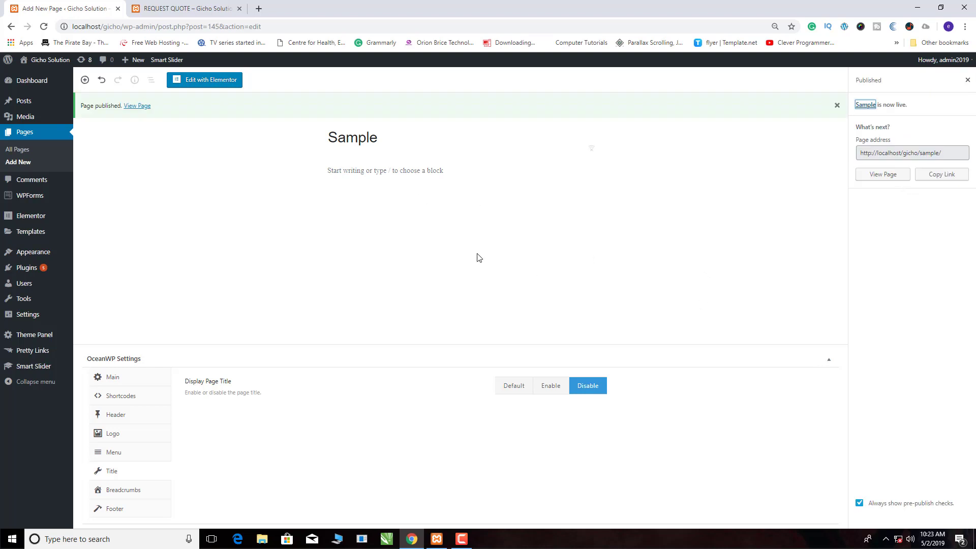
{"action": "left_click", "coordinate": [204, 10]}
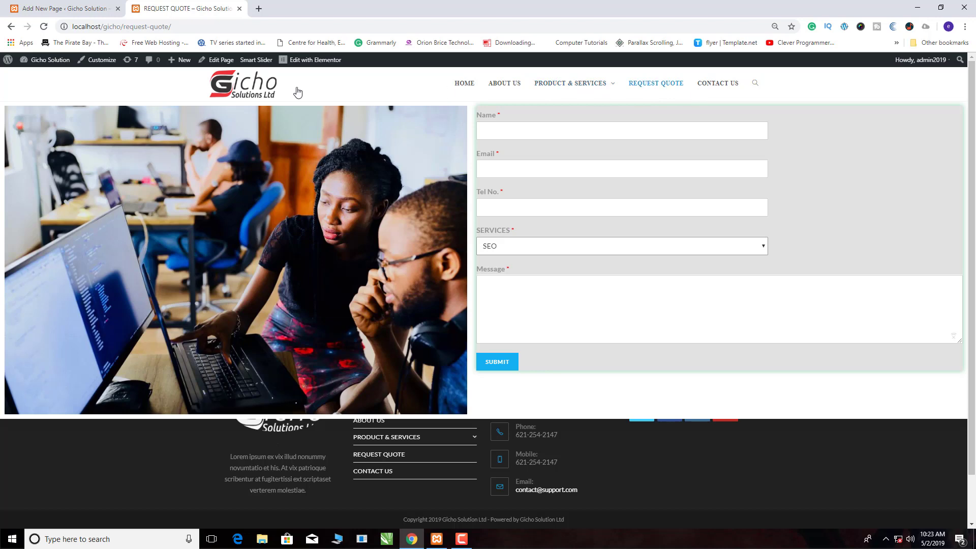
{"action": "left_click", "coordinate": [51, 10]}
- Add the Sample page to the site's main menu and save the menu
{"action": "mouse_move", "coordinate": [37, 255]}
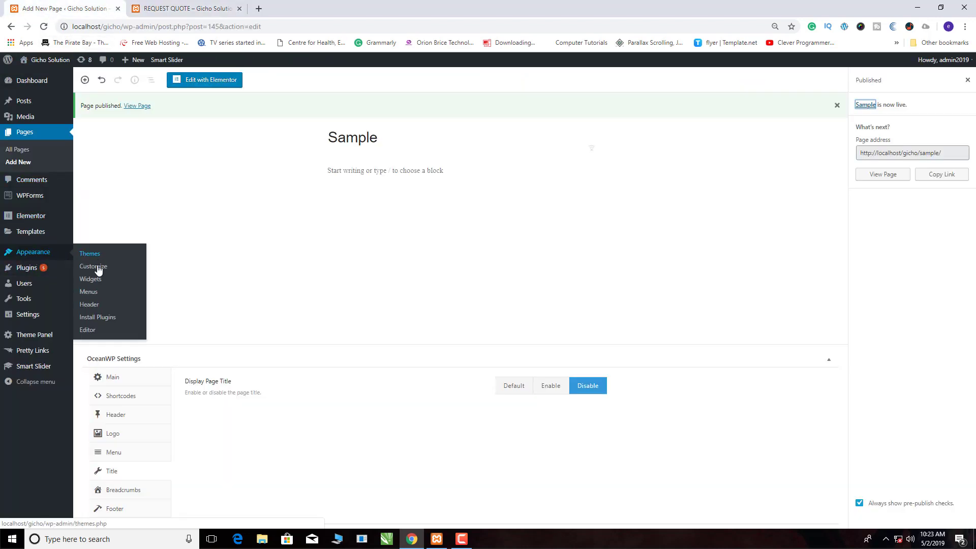
{"action": "left_click", "coordinate": [89, 292]}
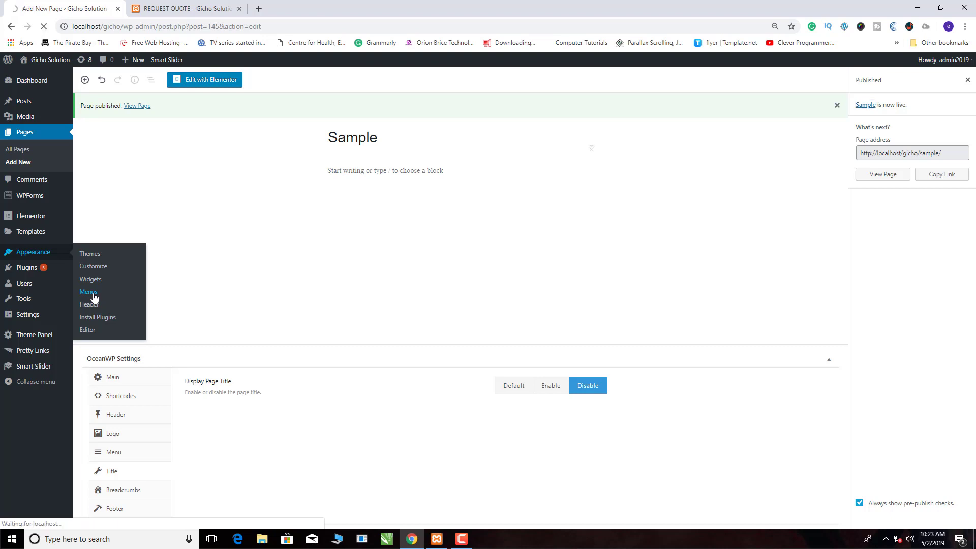
{"action": "scroll", "coordinate": [155, 286], "scroll_direction": "down", "scroll_amount": 3}
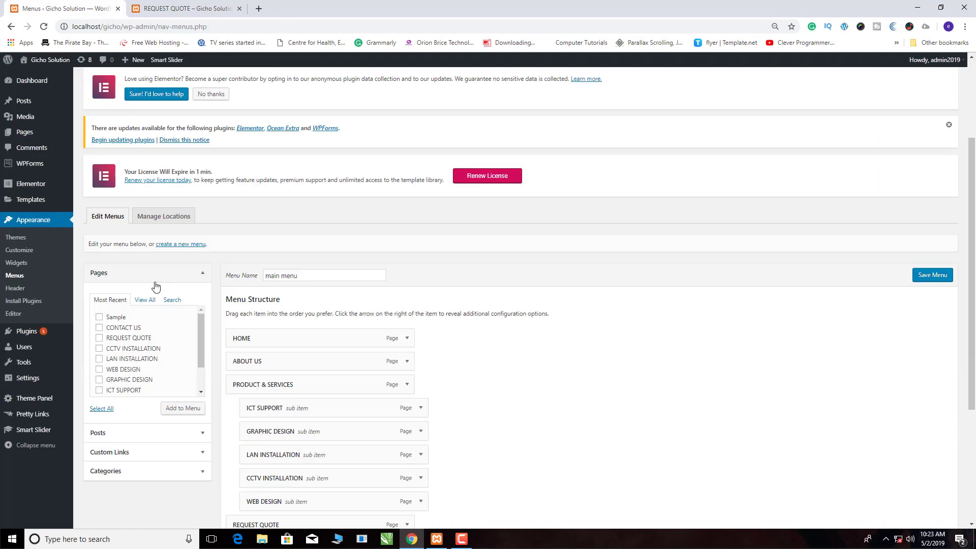
{"action": "scroll", "coordinate": [155, 286], "scroll_direction": "down", "scroll_amount": 3}
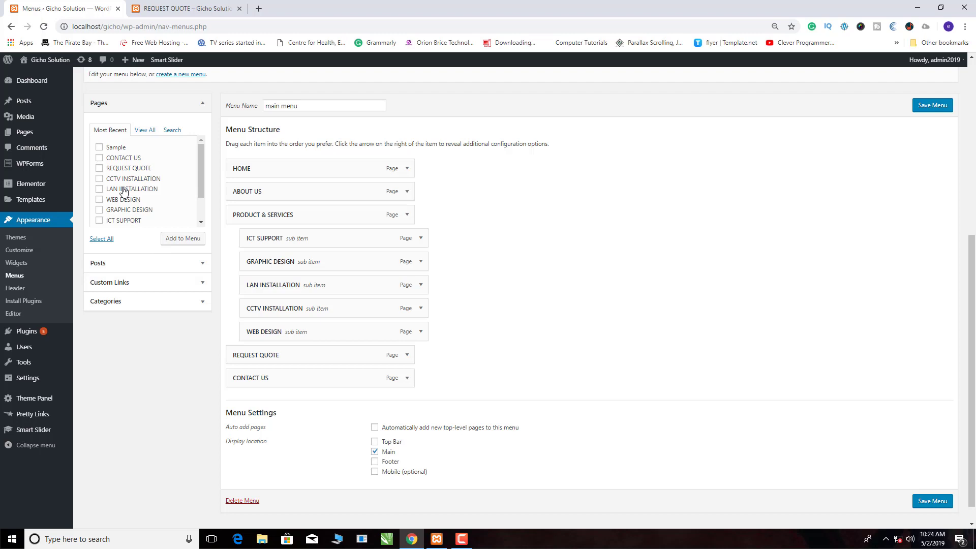
{"action": "left_click", "coordinate": [100, 148]}
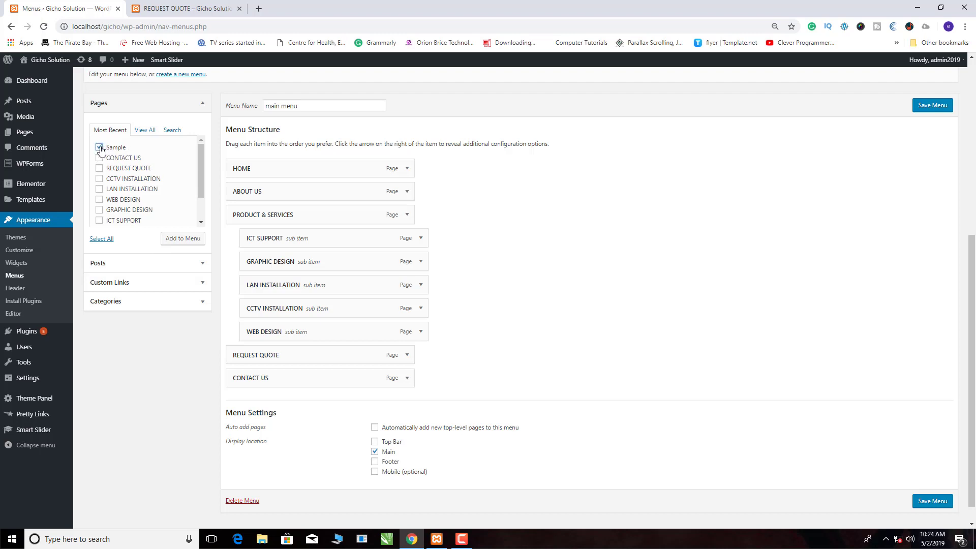
{"action": "left_click", "coordinate": [191, 243]}
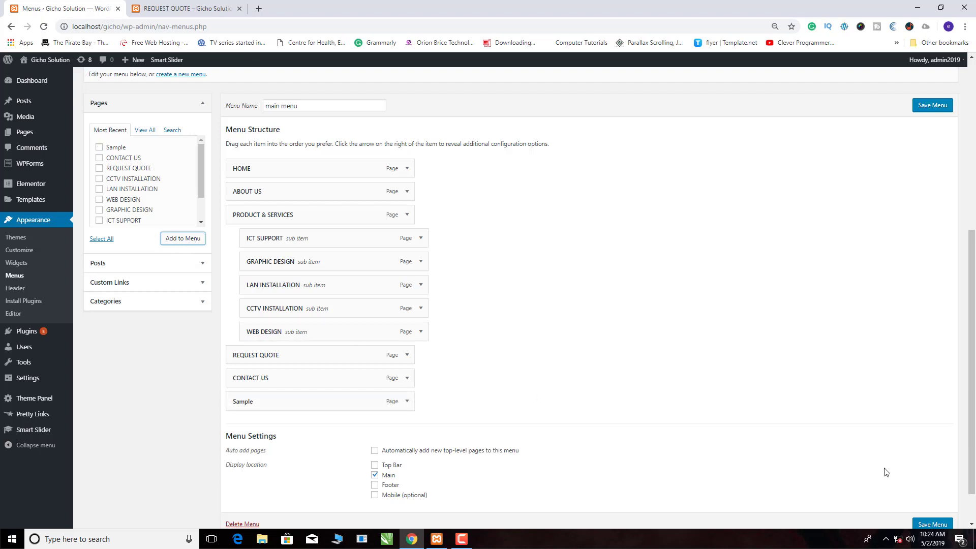
{"action": "left_click", "coordinate": [929, 524]}
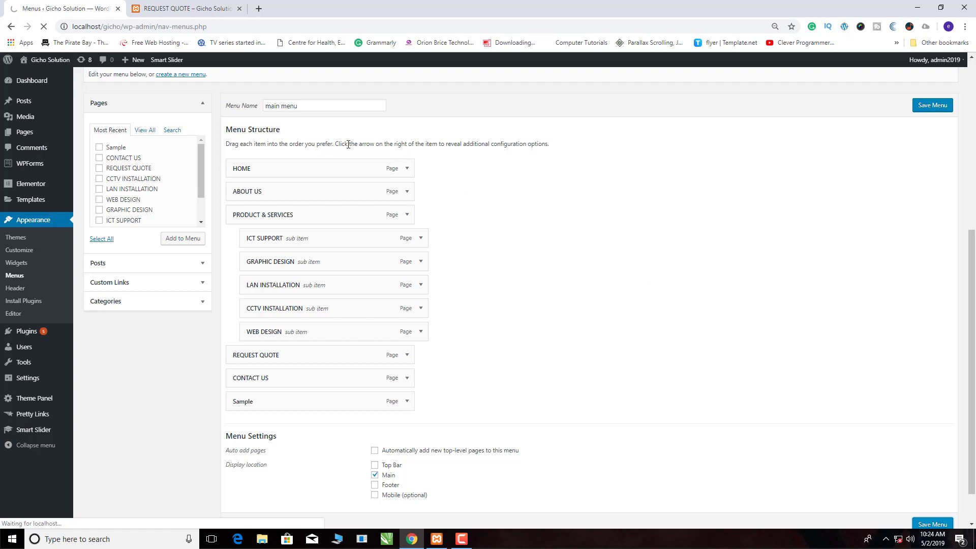
- Reload the live Request Quote page and check its navigation menu for the Sample entry
{"action": "left_click", "coordinate": [207, 9]}
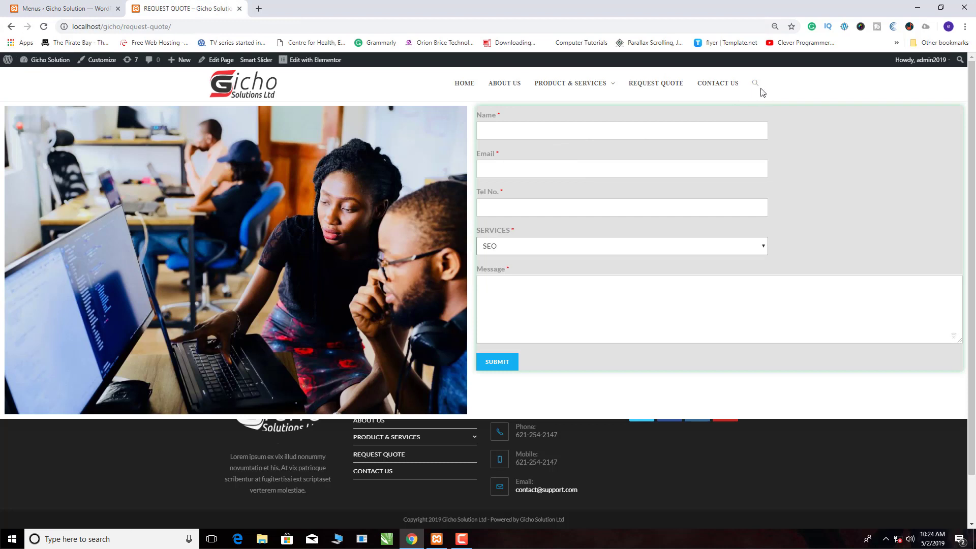
{"action": "left_click", "coordinate": [44, 26]}
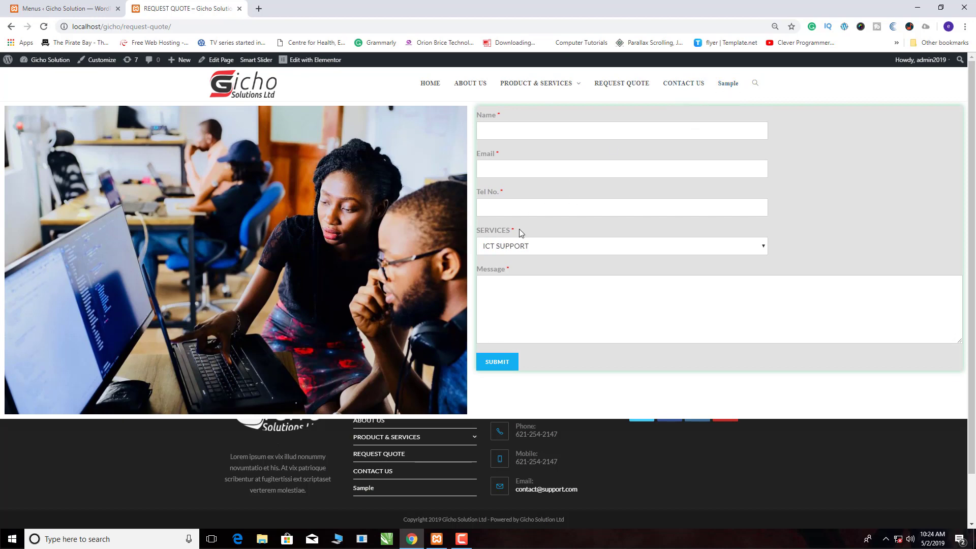
{"action": "scroll", "coordinate": [590, 305], "scroll_direction": "down", "scroll_amount": 1}
{"action": "scroll", "coordinate": [598, 312], "scroll_direction": "up", "scroll_amount": 1}
- Open the Sample page from the WordPress page list and start editing it with Elementor
{"action": "left_click", "coordinate": [68, 9]}
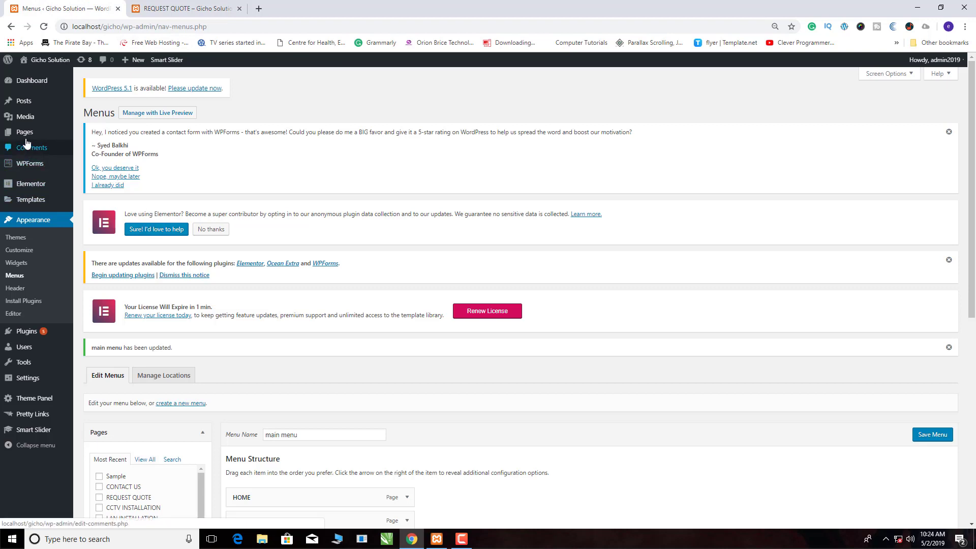
{"action": "left_click", "coordinate": [86, 133]}
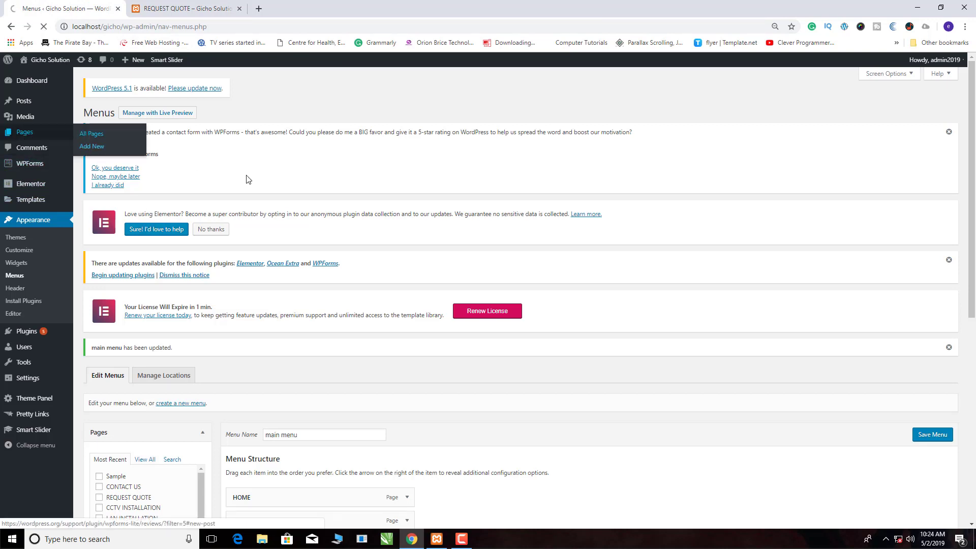
{"action": "scroll", "coordinate": [346, 274], "scroll_direction": "down", "scroll_amount": 5}
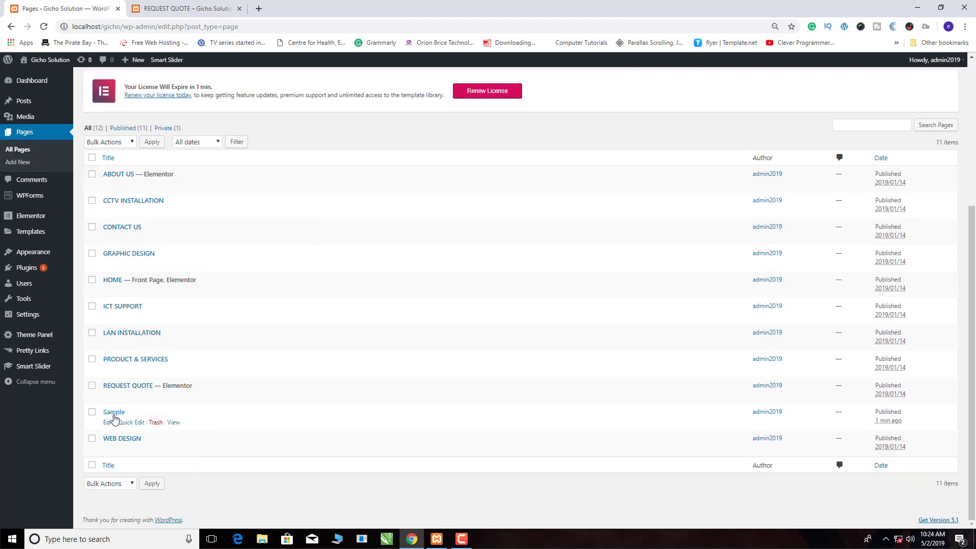
{"action": "left_click", "coordinate": [114, 412]}
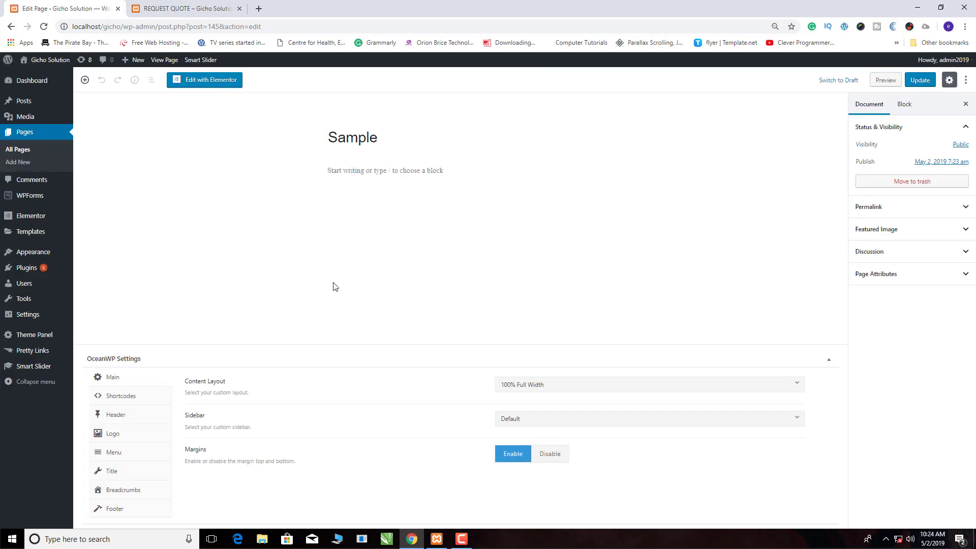
{"action": "left_click", "coordinate": [210, 84]}
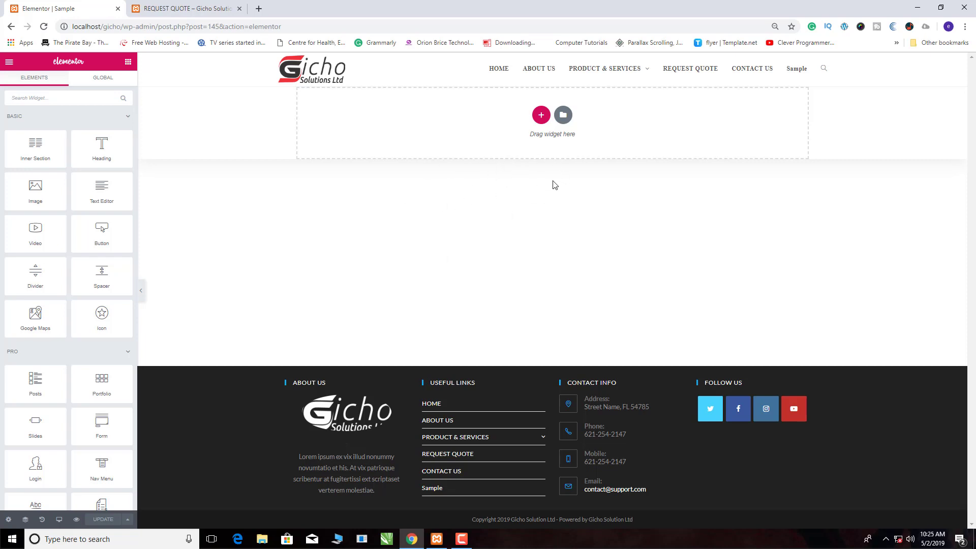
- Add a two-column section to the Sample page, stretched with Full Width content, and update the page
{"action": "left_click", "coordinate": [541, 114]}
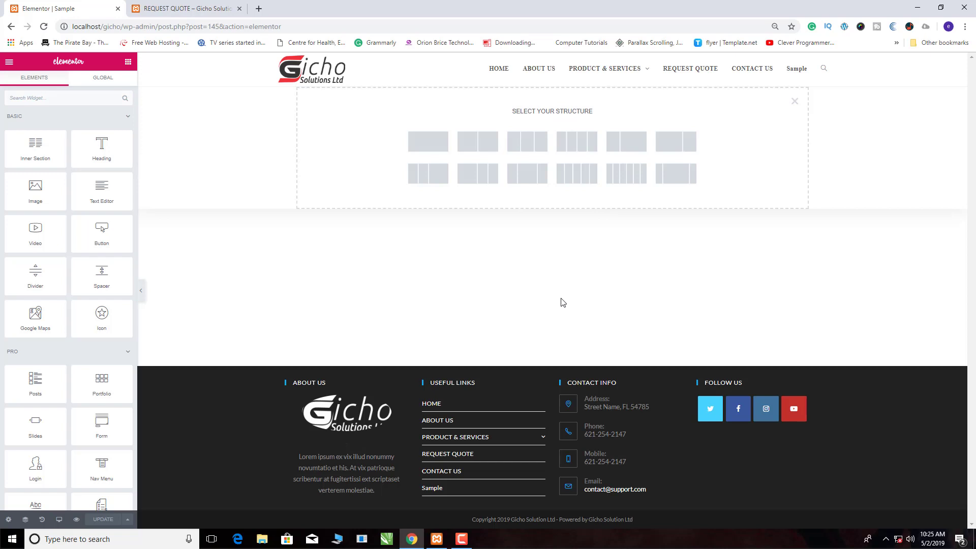
{"action": "left_click", "coordinate": [486, 147]}
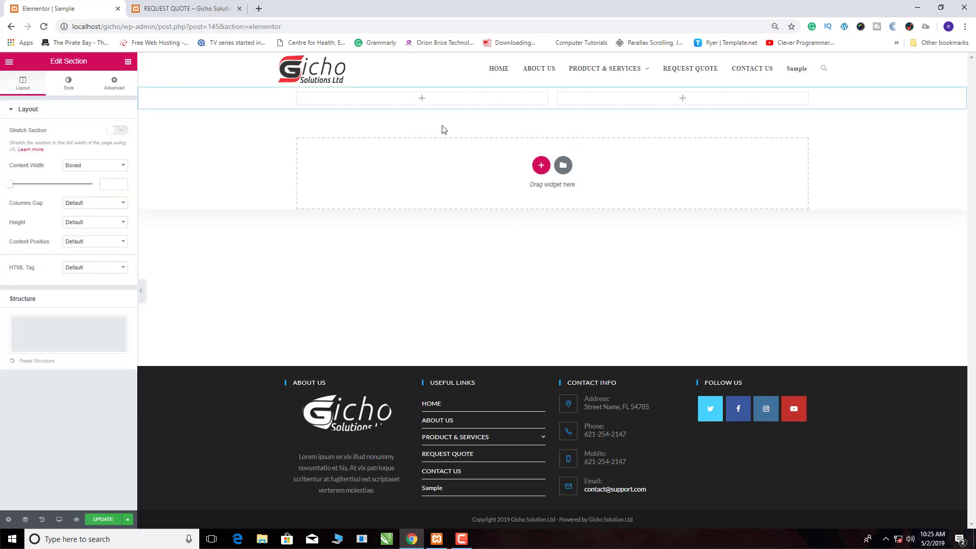
{"action": "left_click", "coordinate": [122, 131]}
{"action": "left_click", "coordinate": [122, 166]}
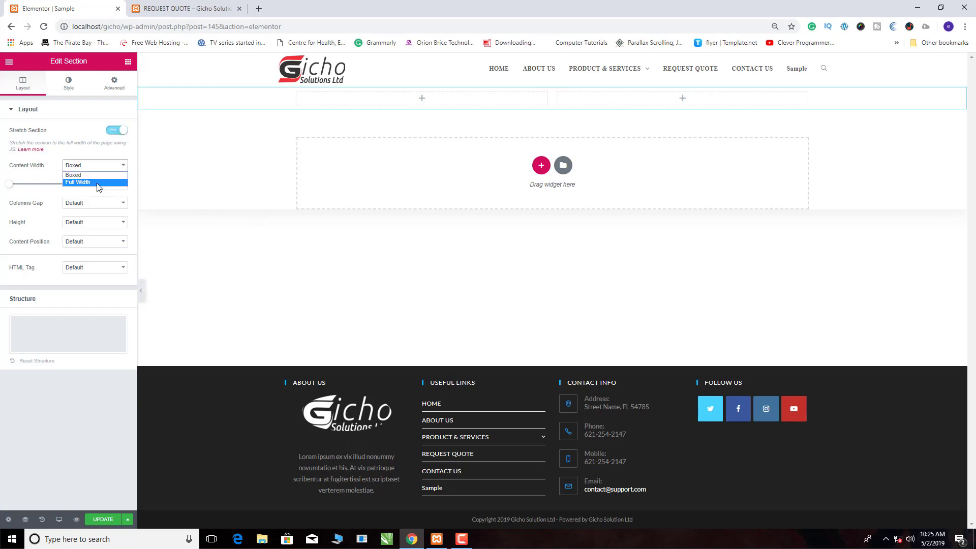
{"action": "left_click", "coordinate": [100, 182]}
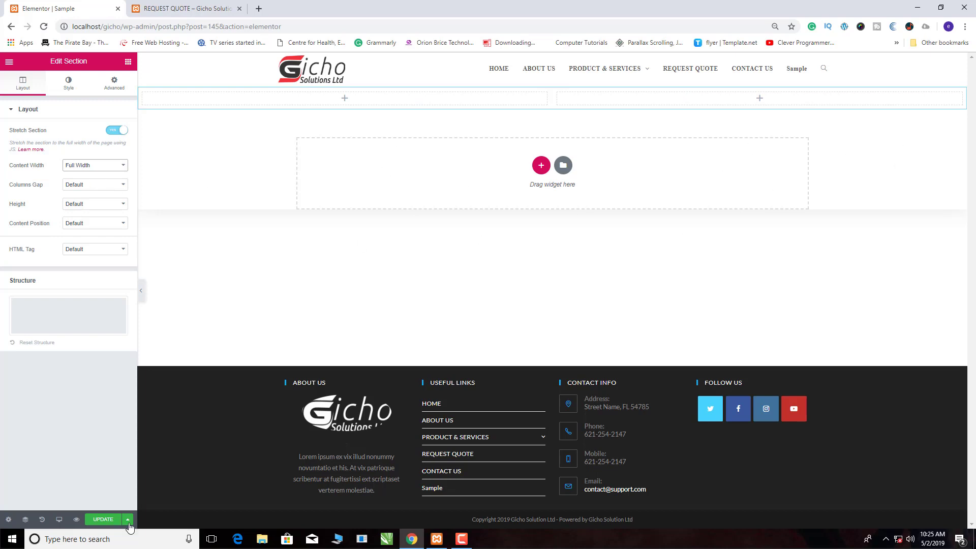
{"action": "left_click", "coordinate": [103, 520]}
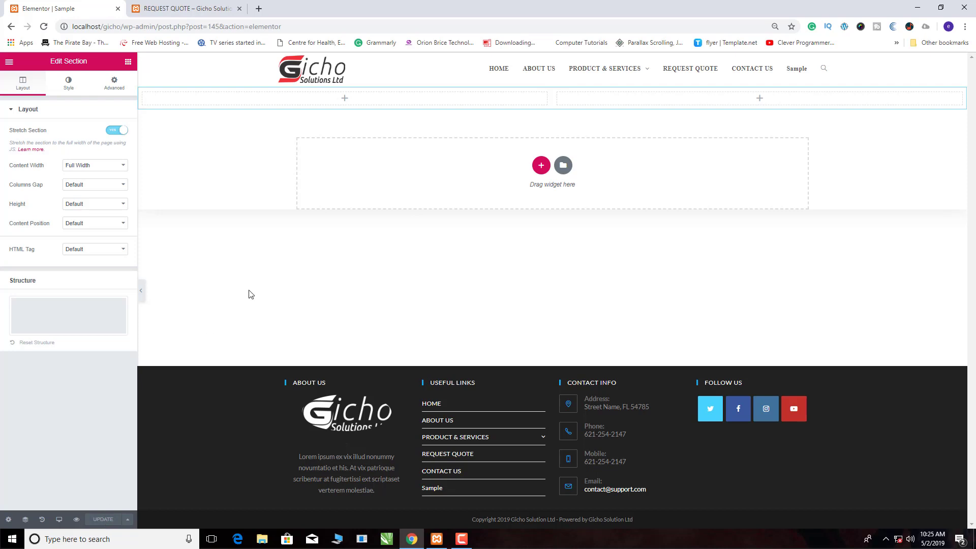
- Exit Elementor to the WordPress dashboard and start a new form in WPForms
{"action": "left_click", "coordinate": [9, 62]}
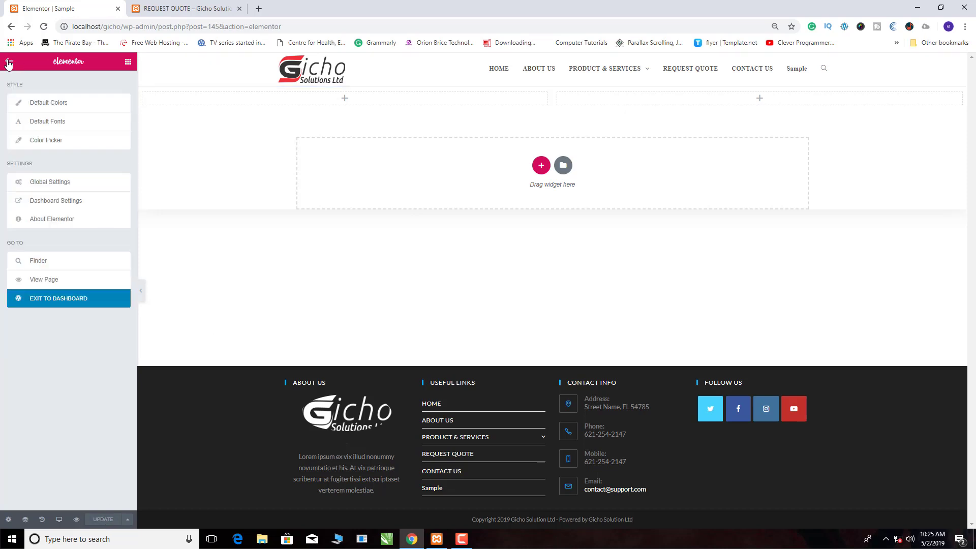
{"action": "left_click", "coordinate": [80, 303]}
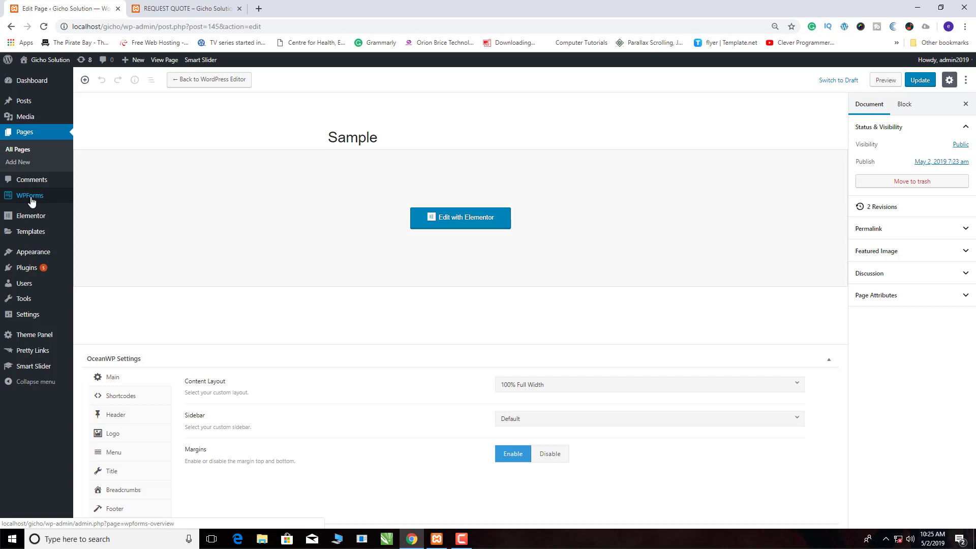
{"action": "mouse_move", "coordinate": [33, 198]}
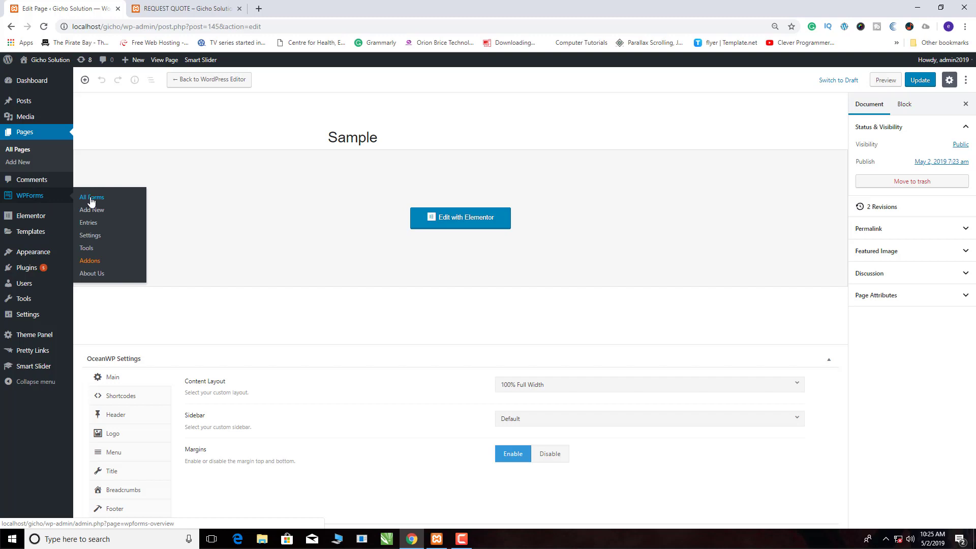
{"action": "left_click", "coordinate": [93, 198]}
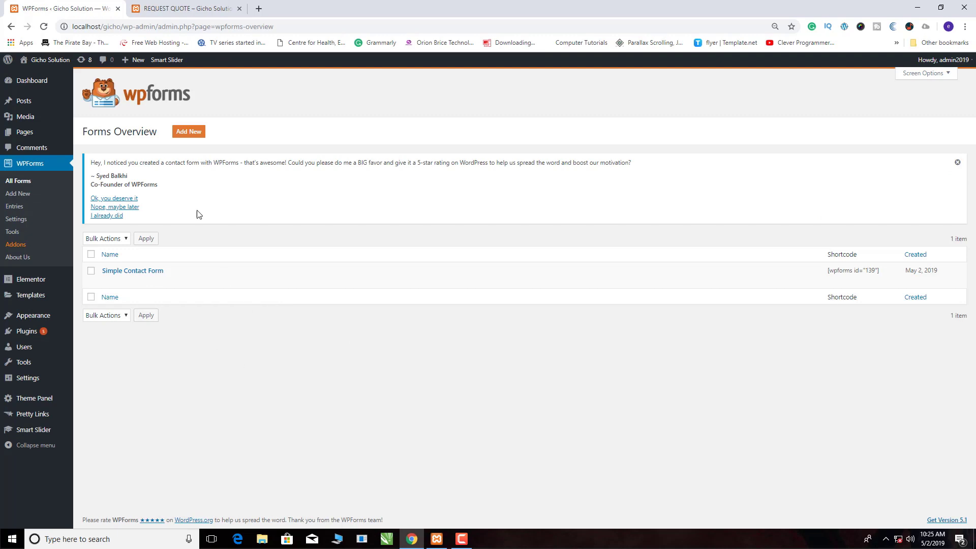
{"action": "left_click", "coordinate": [192, 134]}
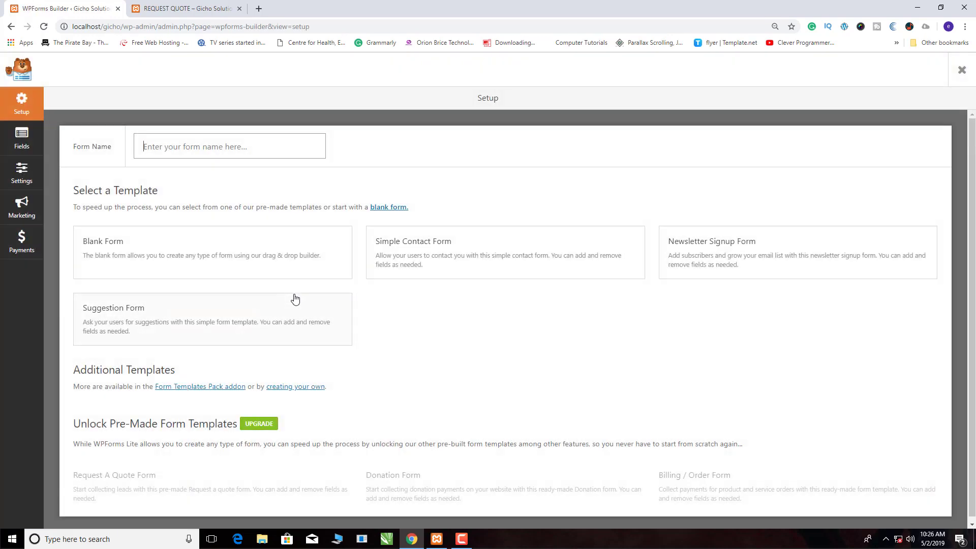
- Name the form "drop down" and create it from the Simple Contact Form template
{"action": "mouse_move", "coordinate": [285, 243]}
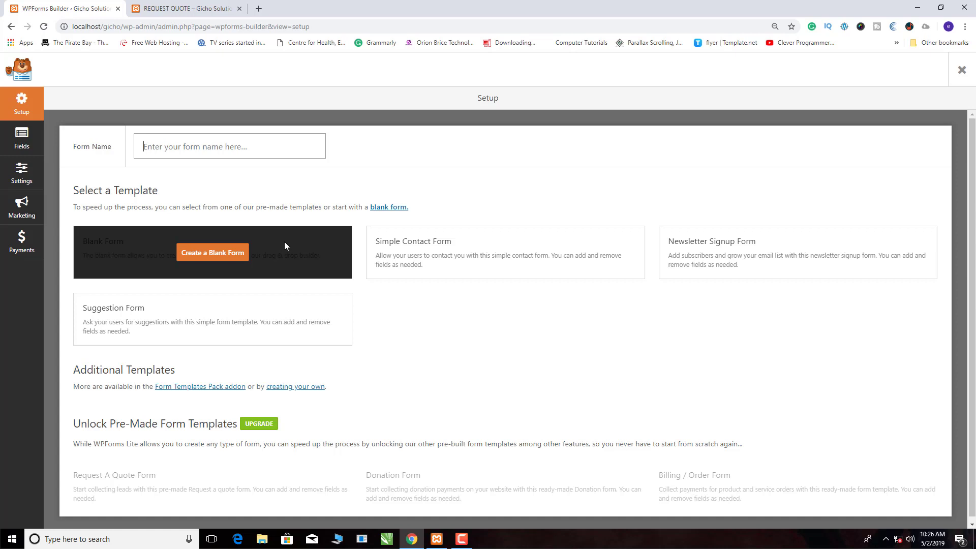
{"action": "type", "text": "dropdown"}
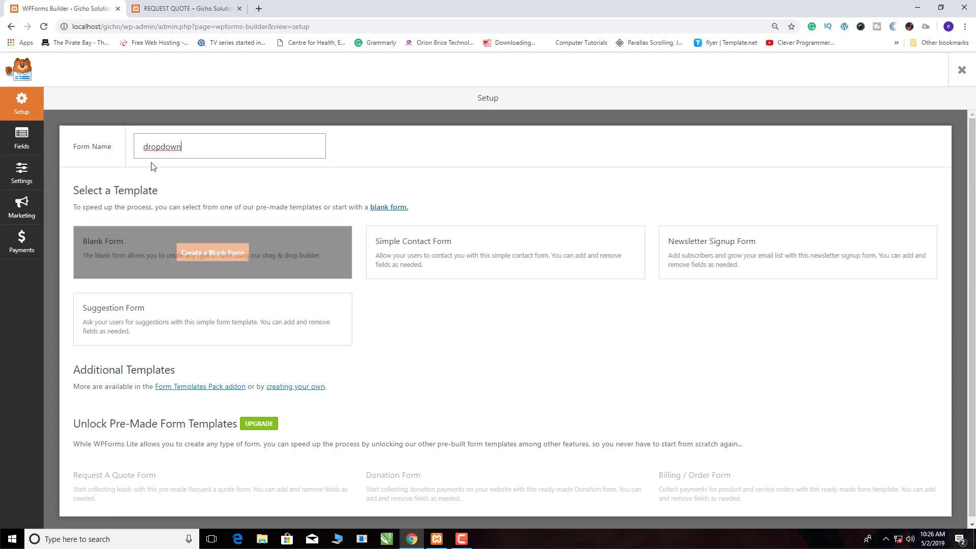
{"action": "right_click", "coordinate": [158, 147]}
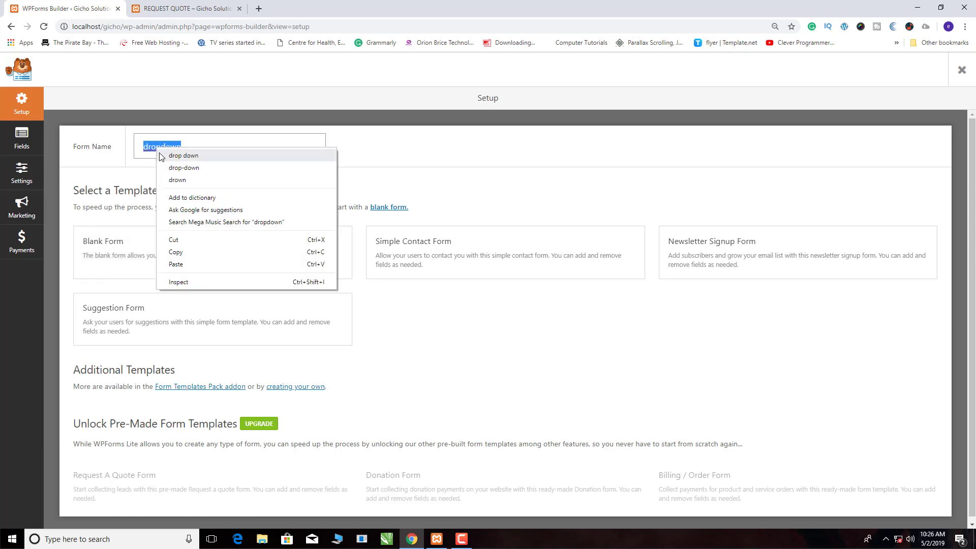
{"action": "left_click", "coordinate": [181, 155]}
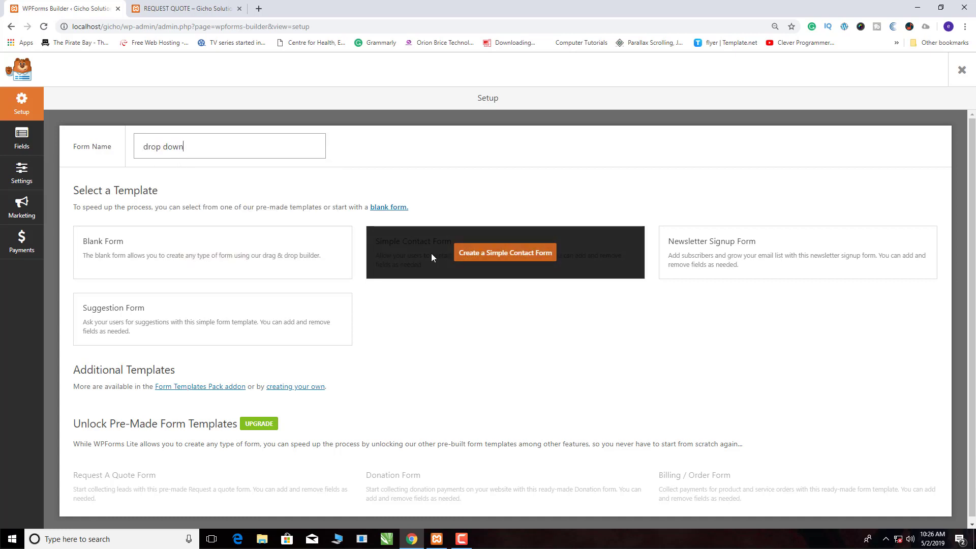
{"action": "left_click", "coordinate": [507, 253]}
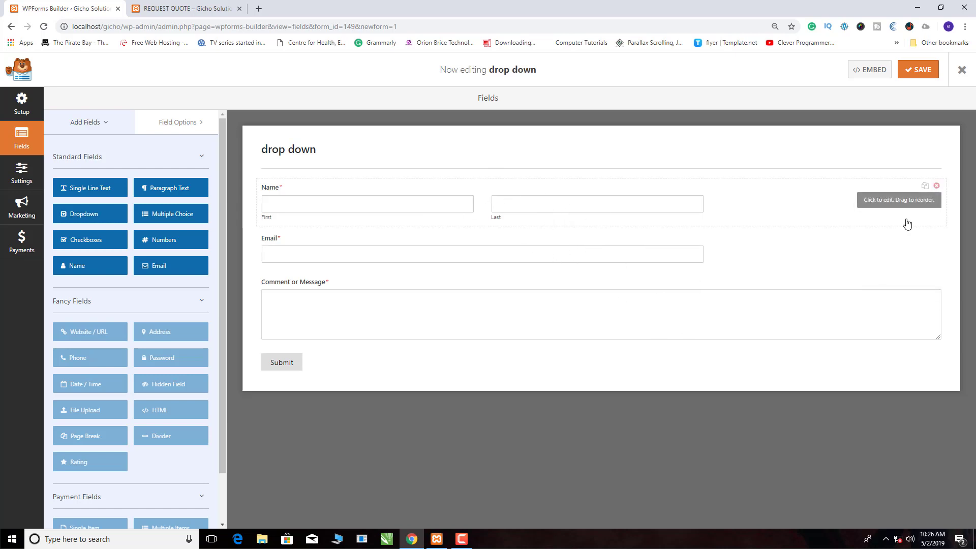
- Set the form's Name field to the Simple format
{"action": "left_click", "coordinate": [915, 206]}
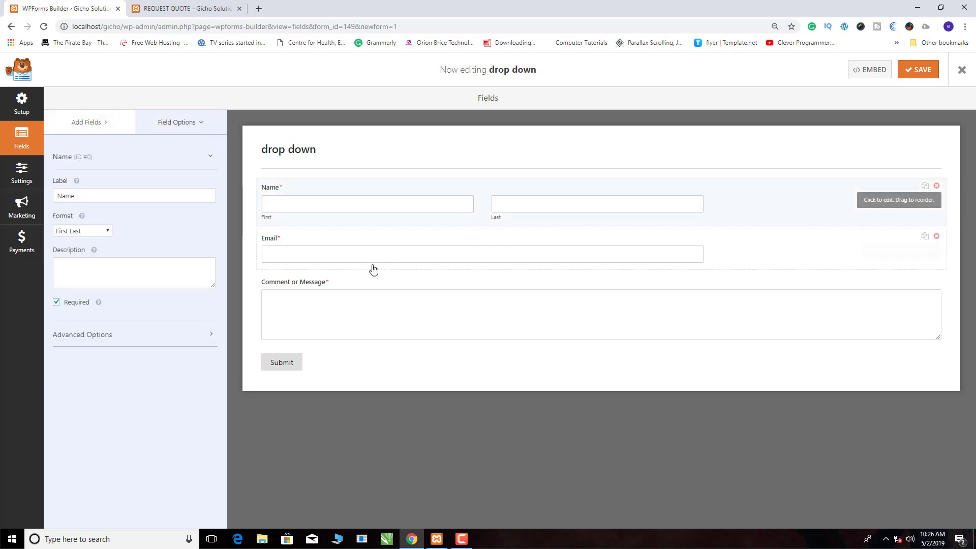
{"action": "left_click", "coordinate": [108, 233]}
{"action": "left_click", "coordinate": [84, 243]}
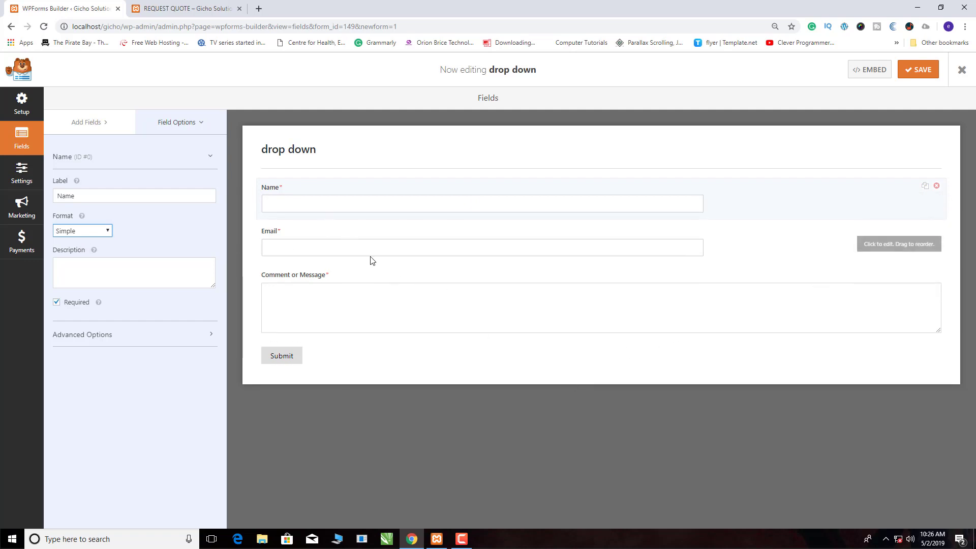
- Compare with the fields on the live Request Quote page and duplicate the form's Email field
{"action": "left_click", "coordinate": [186, 10]}
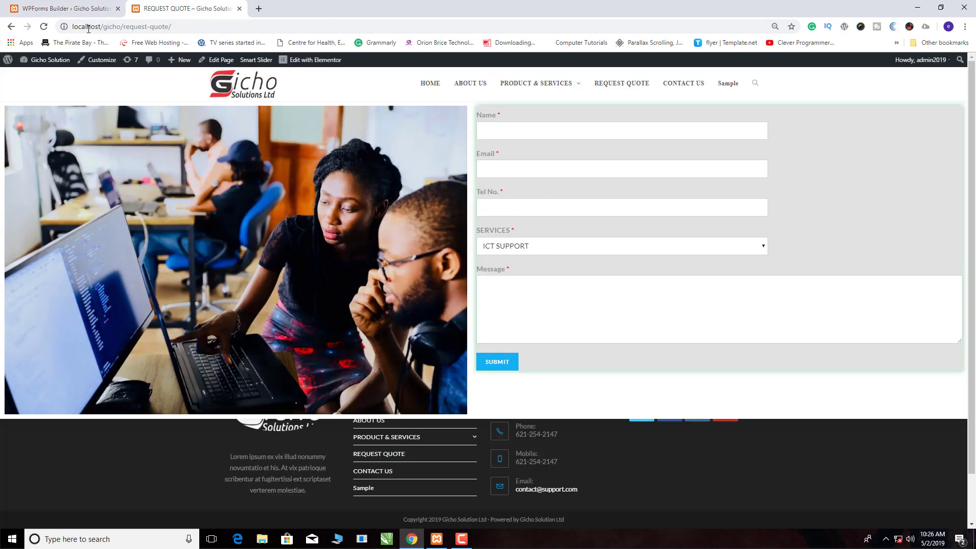
{"action": "left_click", "coordinate": [59, 11]}
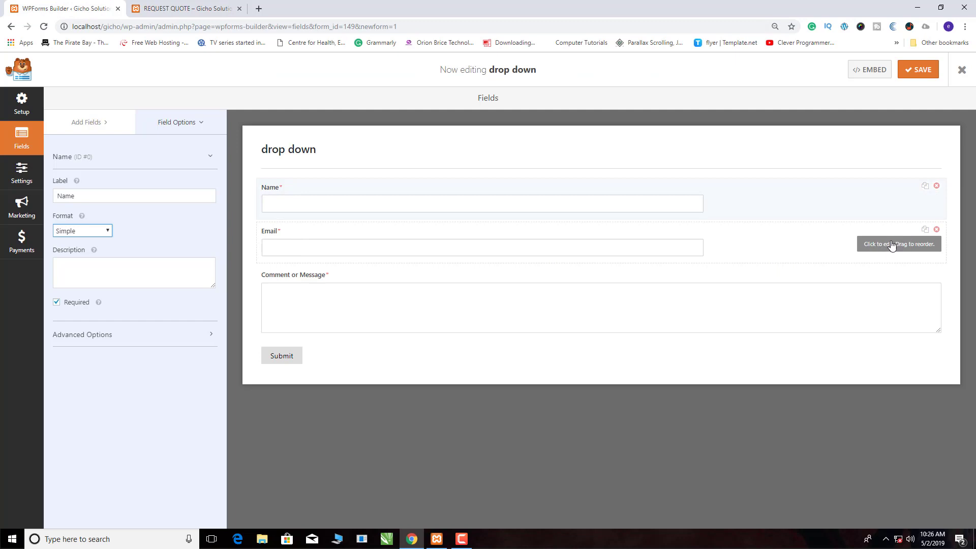
{"action": "left_click", "coordinate": [925, 231]}
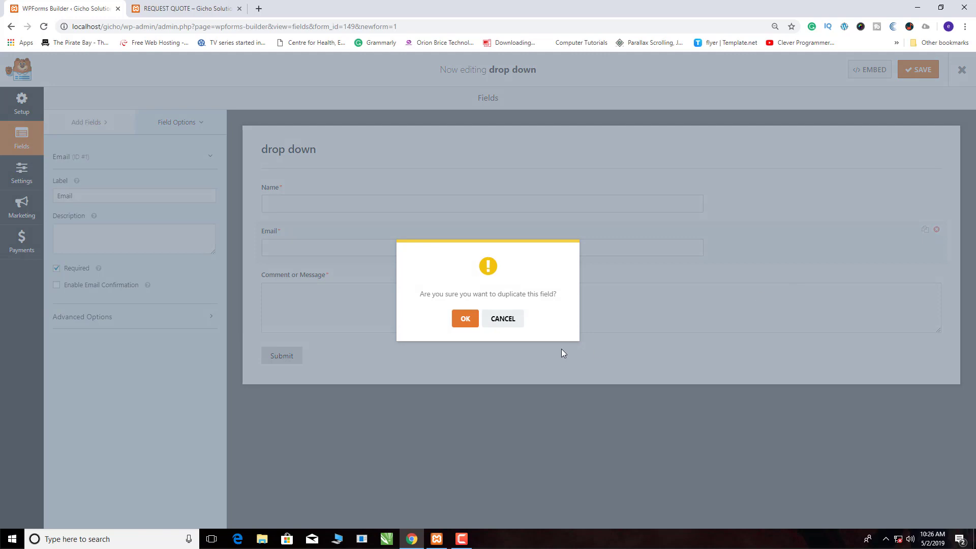
{"action": "left_click", "coordinate": [471, 324]}
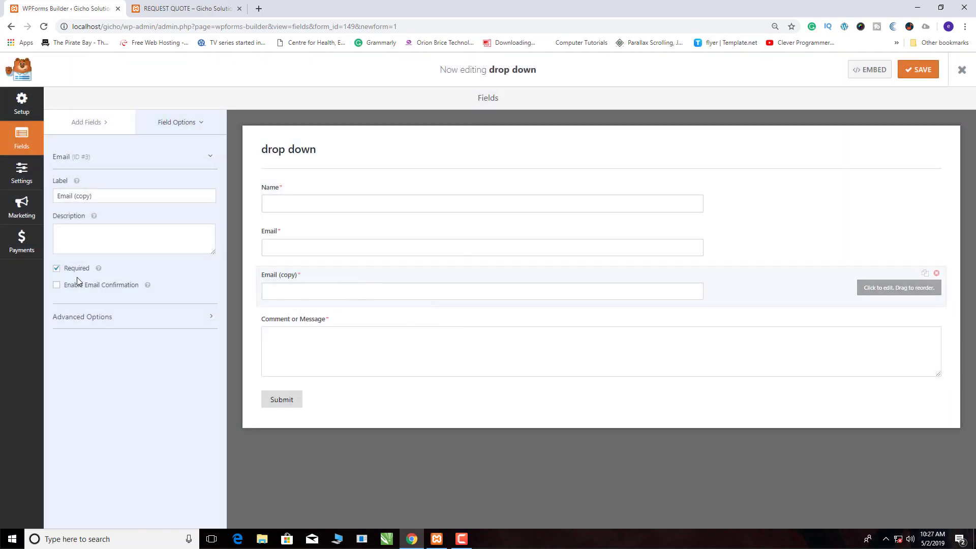
- Change the label of the duplicated Email field to "Tel. No."
{"action": "left_click", "coordinate": [98, 195]}
{"action": "key", "text": "BackSpace"}
{"action": "key", "text": "BackSpace"}
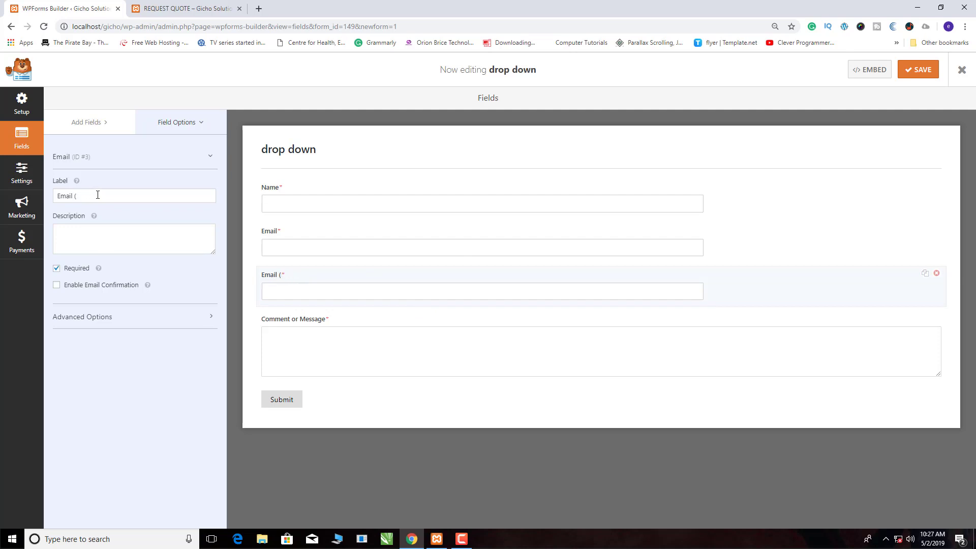
{"action": "key", "text": "BackSpace"}
{"action": "key", "text": "BackSpace"}
{"action": "key", "text": "BackSpace"}
{"action": "type", "text": "Tel. n"}
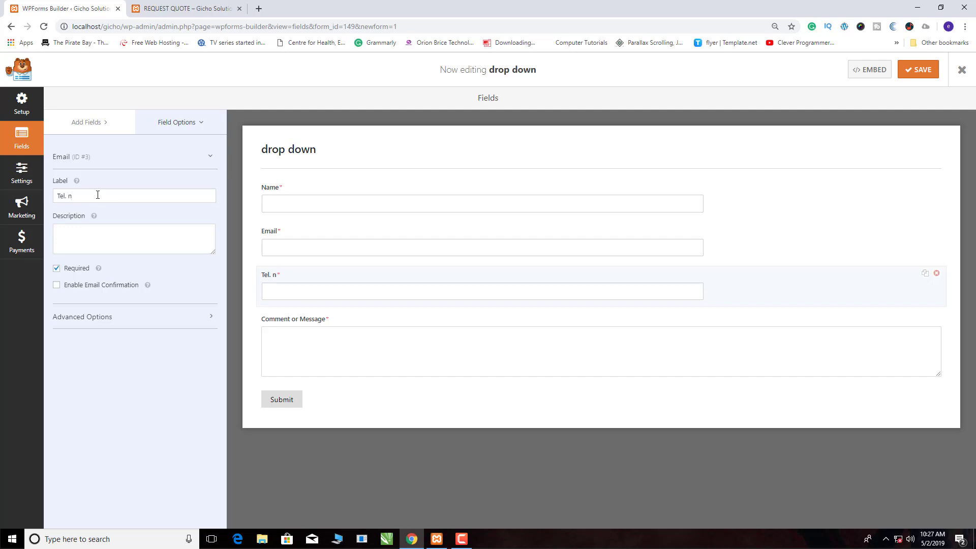
{"action": "key", "text": "BackSpace"}
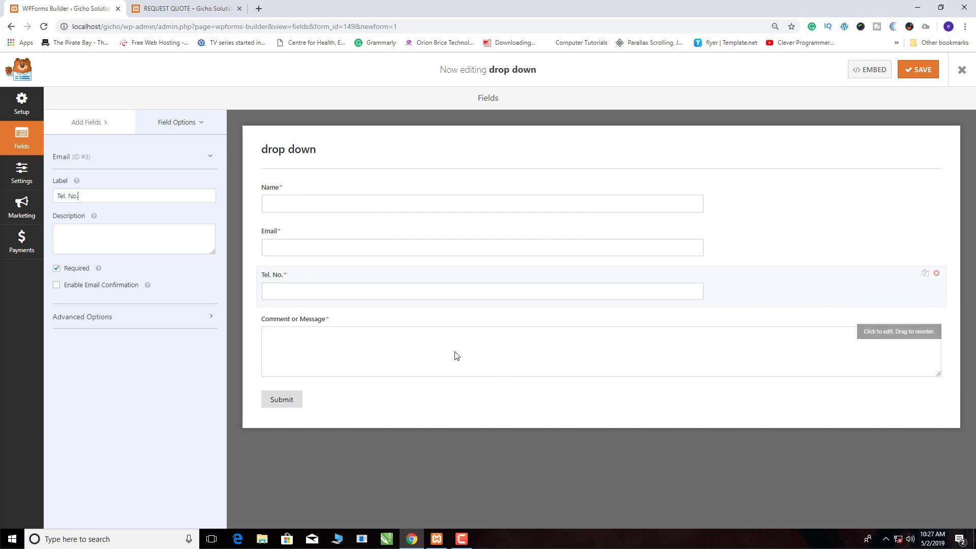
- Check the Services choices on the live Request Quote page and add a Dropdown field between Tel. No. and Comment or Message
{"action": "left_click", "coordinate": [201, 9]}
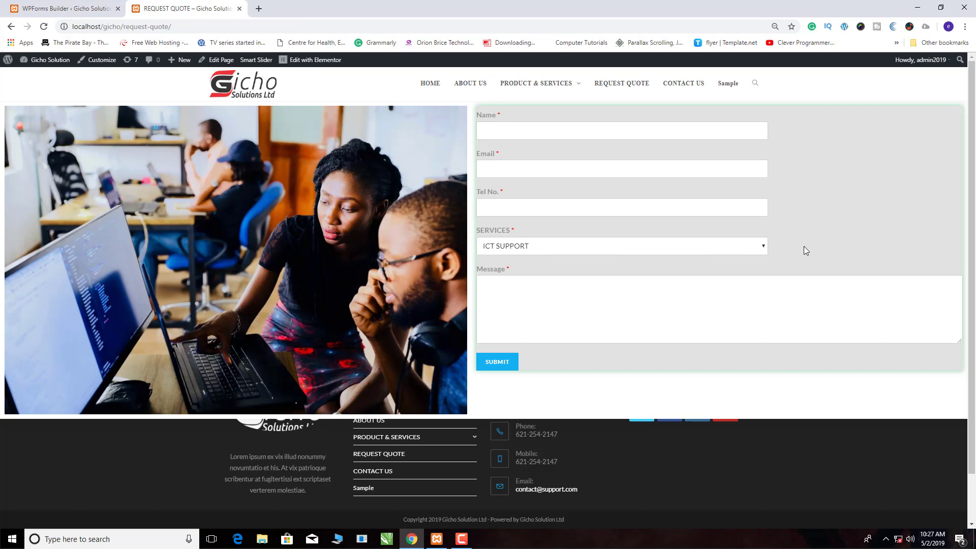
{"action": "left_click", "coordinate": [765, 250]}
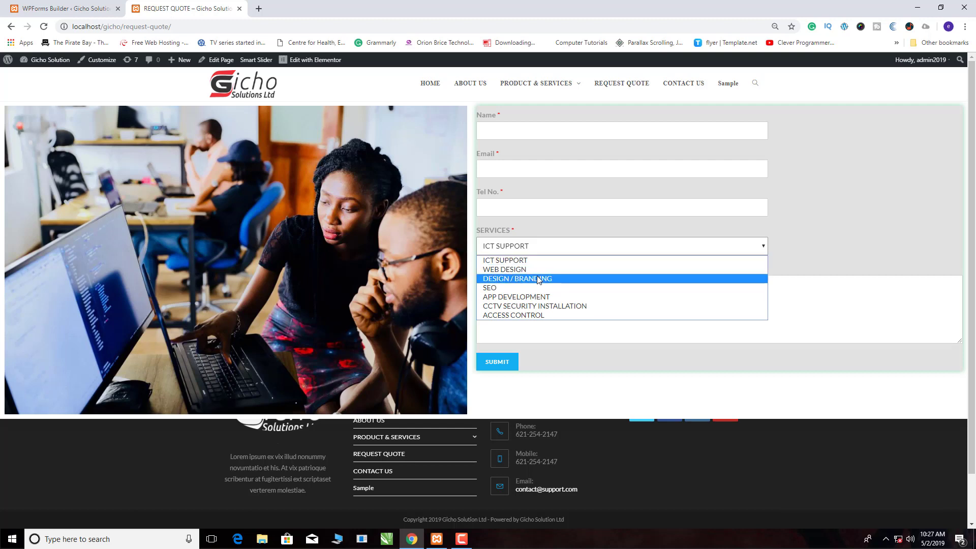
{"action": "left_click", "coordinate": [859, 247]}
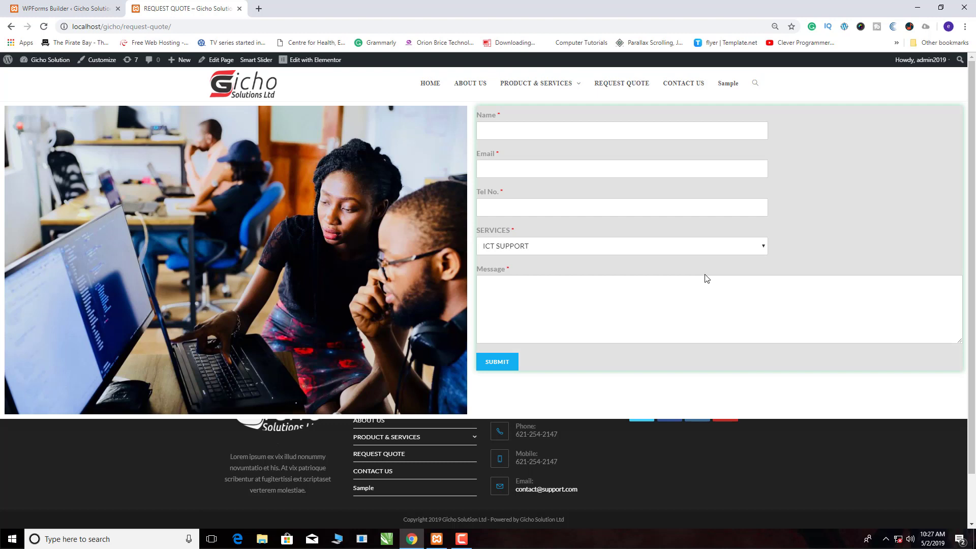
{"action": "left_click", "coordinate": [76, 9]}
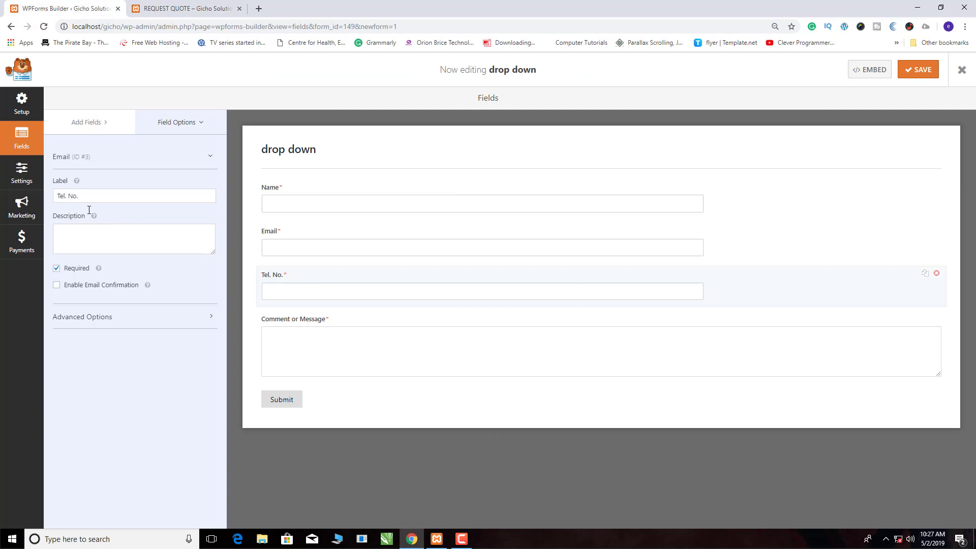
{"action": "left_click", "coordinate": [90, 127]}
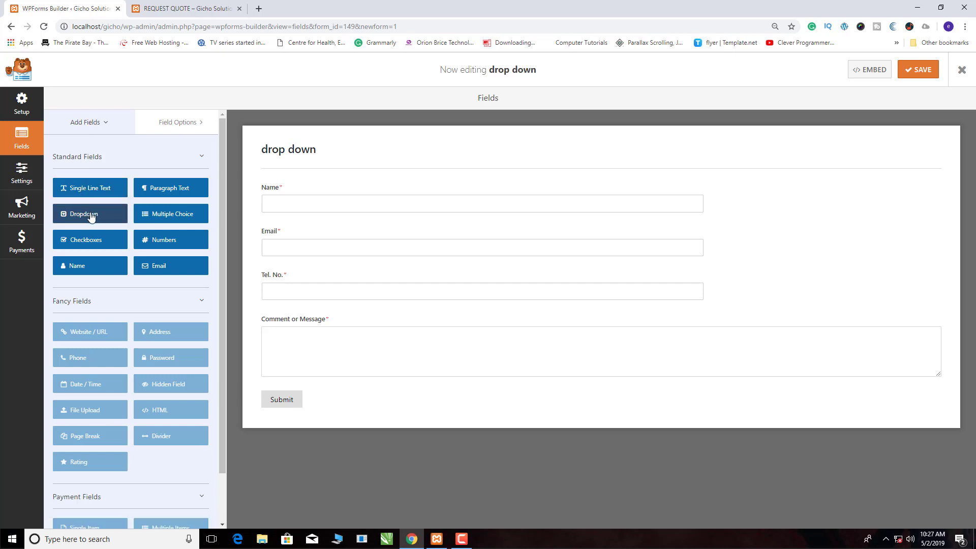
{"action": "left_click_drag", "start_coordinate": [87, 216], "coordinate": [297, 311]}
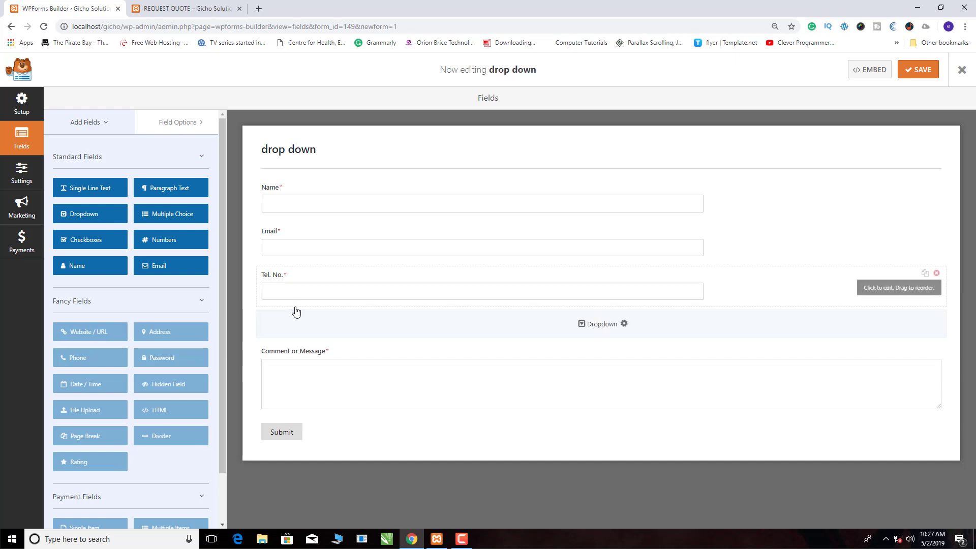
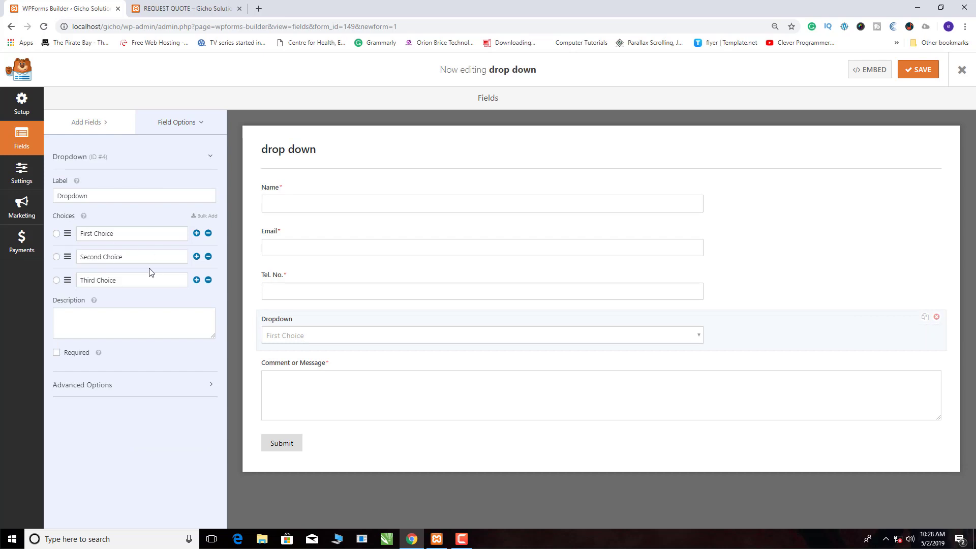
- Change the label of the new Dropdown field to "SERVICES"
{"action": "left_click", "coordinate": [89, 195]}
{"action": "key", "text": "BackSpace"}
{"action": "key", "text": "BackSpace"}
{"action": "key", "text": "BackSpace"}
{"action": "key", "text": "BackSpace"}
{"action": "key", "text": "BackSpace"}
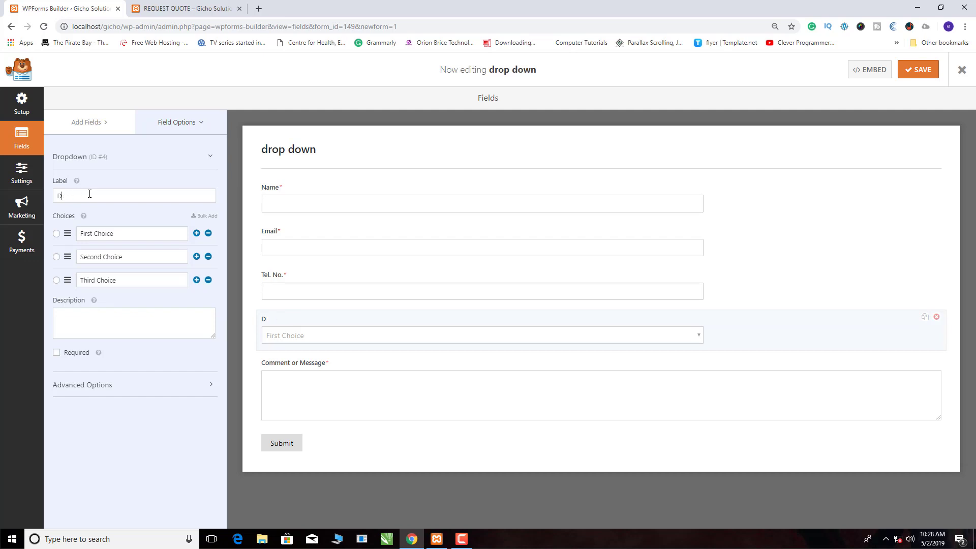
{"action": "key", "text": "BackSpace"}
{"action": "type", "text": "SERVICES"}
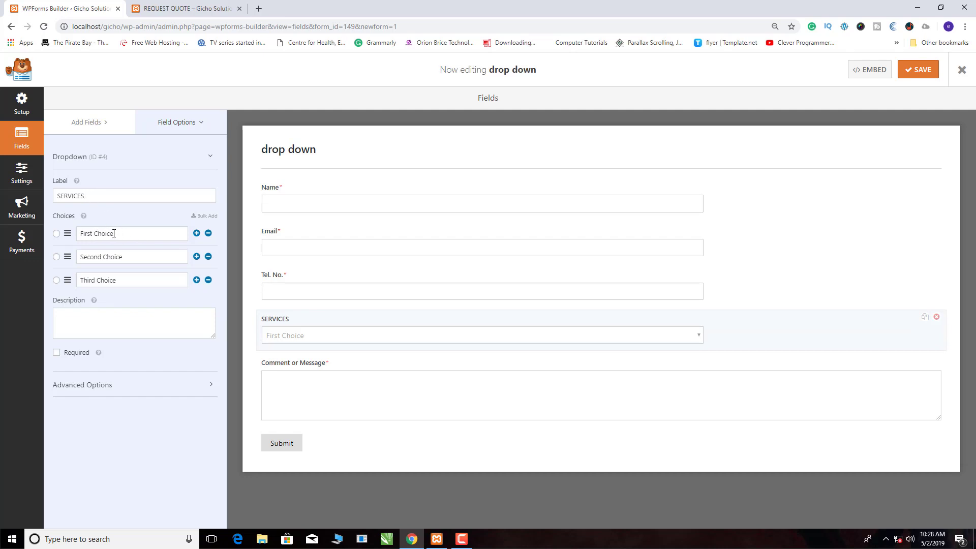
- Rename the three default choices of the SERVICES field to "ICT SUPPORT", "WEBDESIGN" and "SEO"
{"action": "left_click_drag", "start_coordinate": [115, 233], "coordinate": [78, 234]}
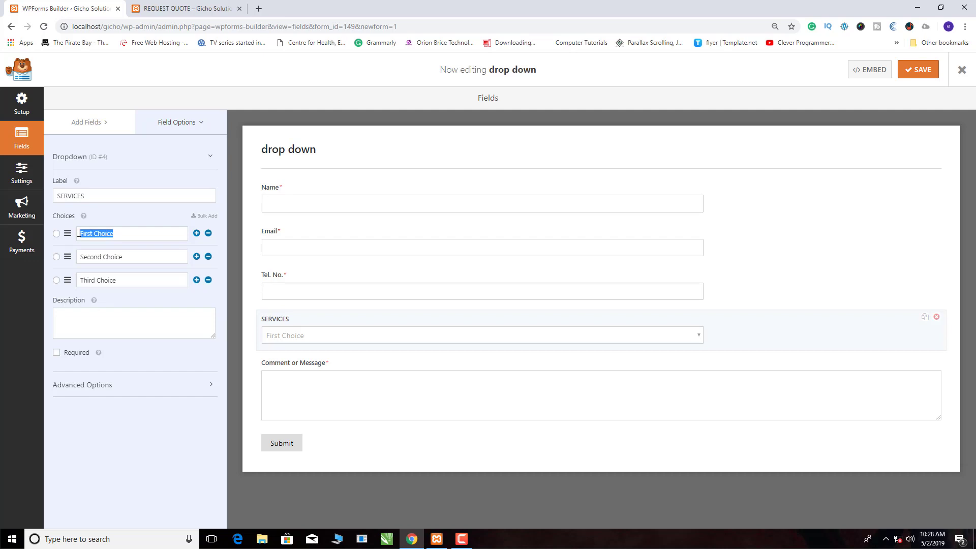
{"action": "key", "text": "BackSpace"}
{"action": "type", "text": "ICT SUPPORT"}
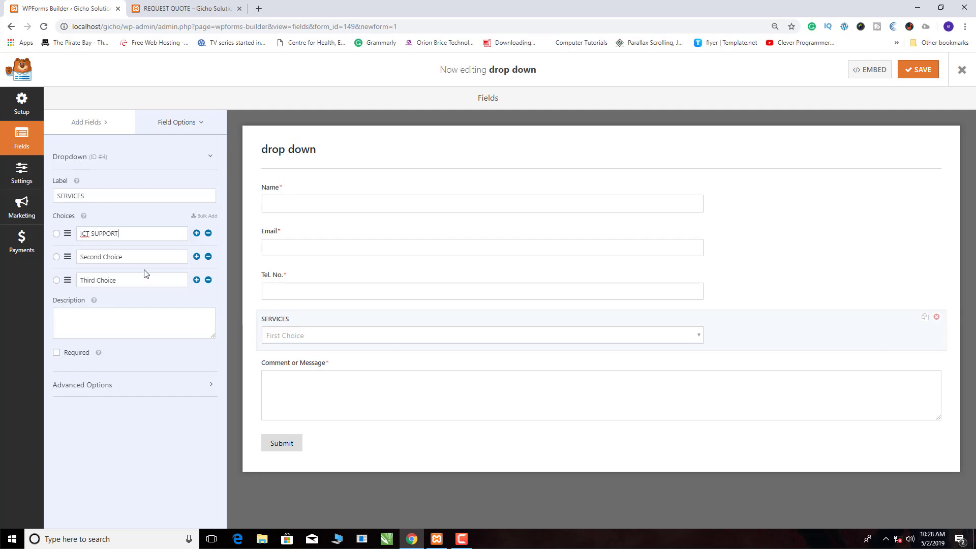
{"action": "left_click_drag", "start_coordinate": [132, 257], "coordinate": [81, 257]}
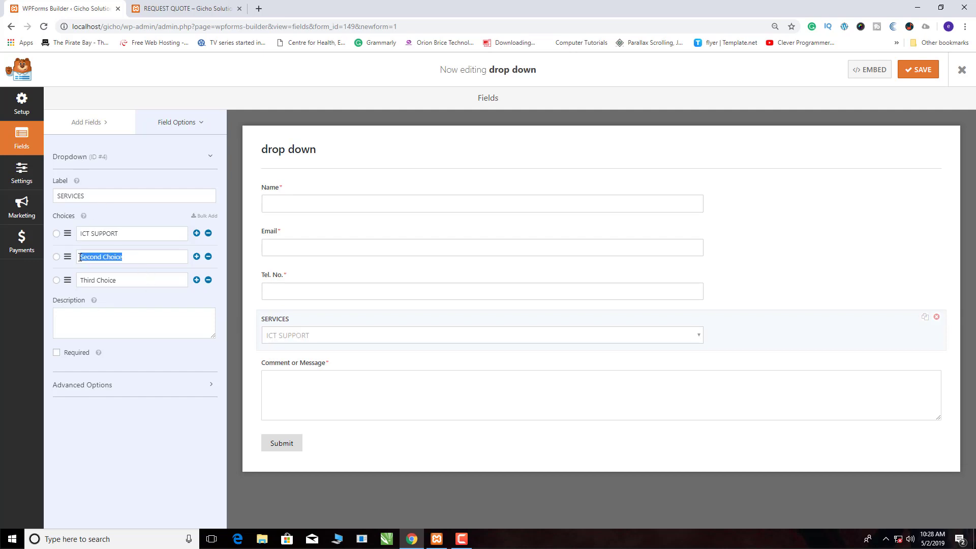
{"action": "type", "text": "WE"}
{"action": "type", "text": "B"}
{"action": "key", "text": "BackSpace"}
{"action": "type", "text": "E"}
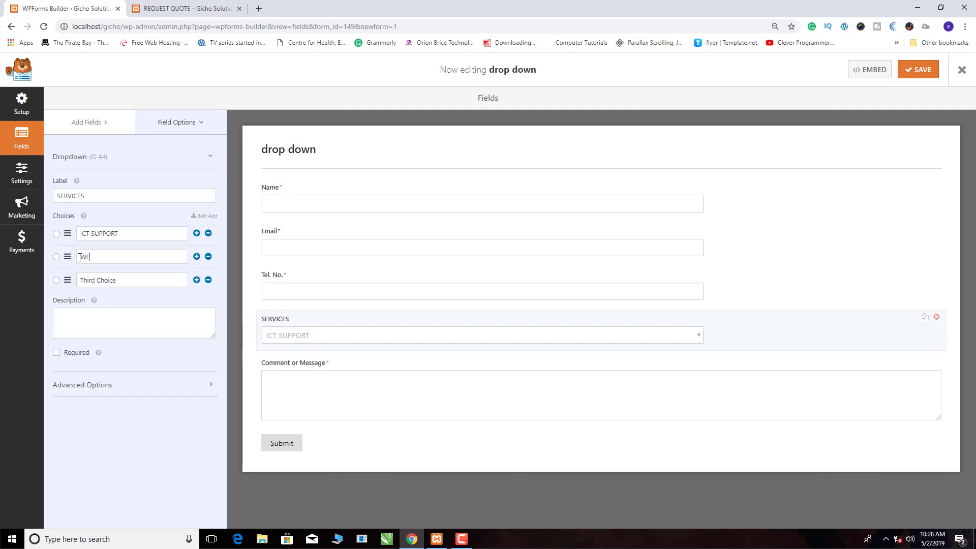
{"action": "type", "text": "BDESIGN"}
{"action": "left_click_drag", "start_coordinate": [120, 282], "coordinate": [80, 283]}
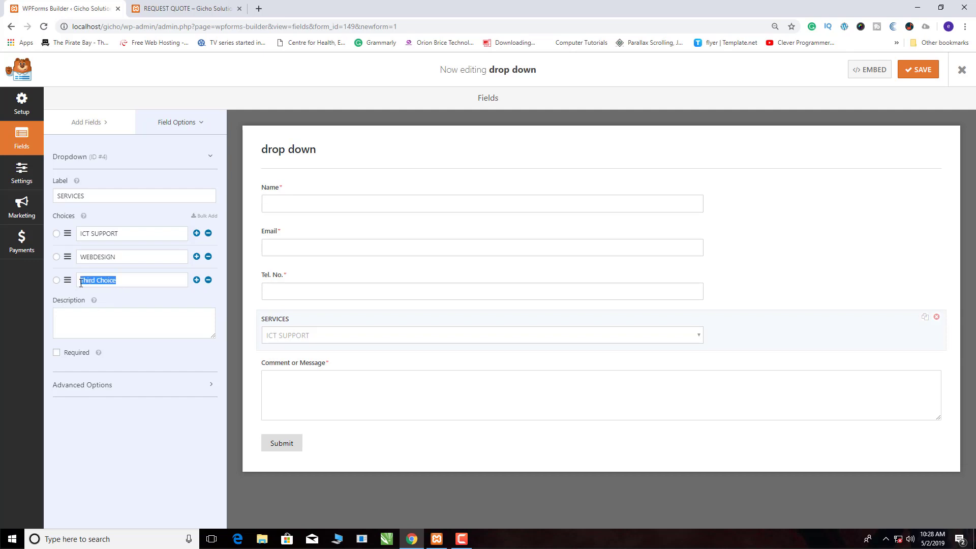
{"action": "type", "text": "SEO"}
- Add a fourth choice named "APP DEVELOPMENT" below SEO in the SERVICES field
{"action": "left_click", "coordinate": [196, 283]}
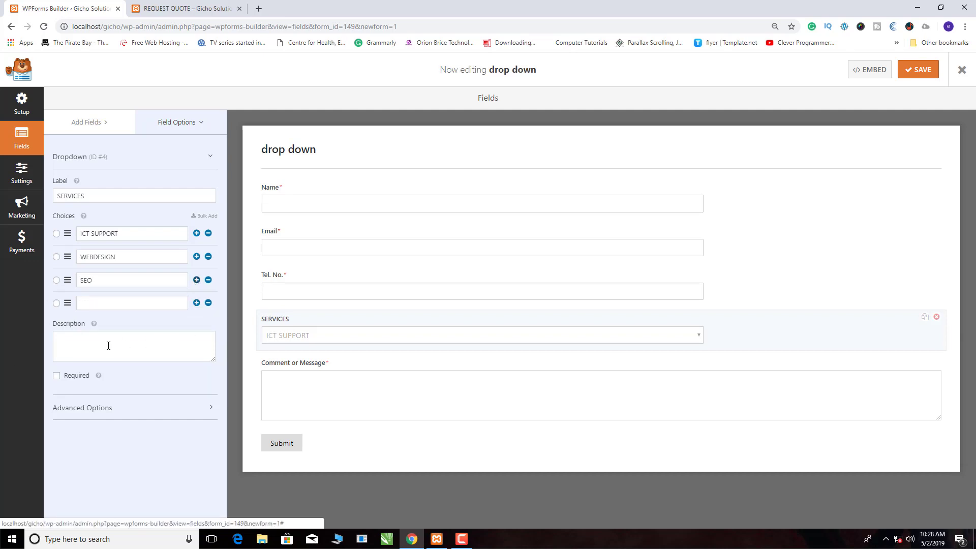
{"action": "left_click", "coordinate": [89, 304]}
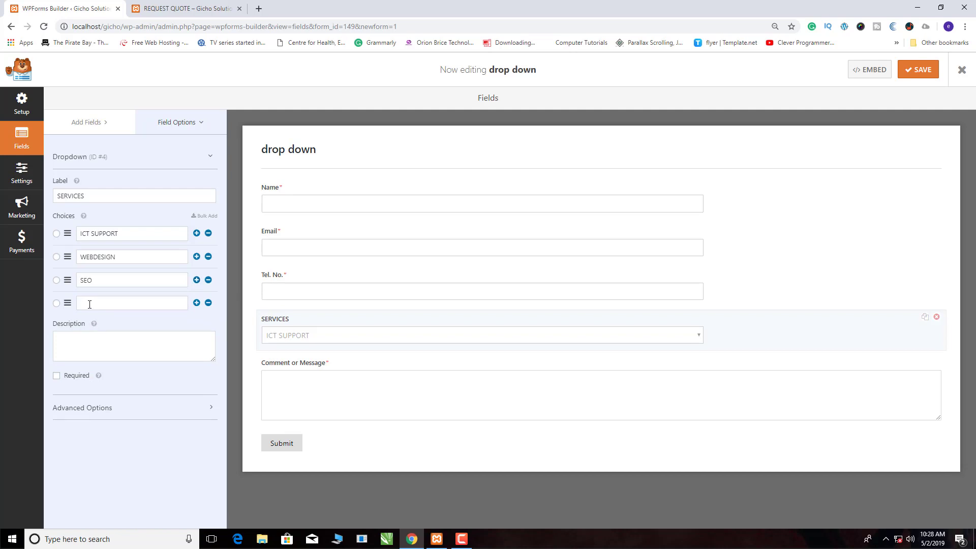
{"action": "type", "text": "AP"}
{"action": "type", "text": "NT"}
- Add a fifth choice named "CCTV SECURITY INSTALLATION" below APP DEVELOPMENT
{"action": "left_click", "coordinate": [197, 304]}
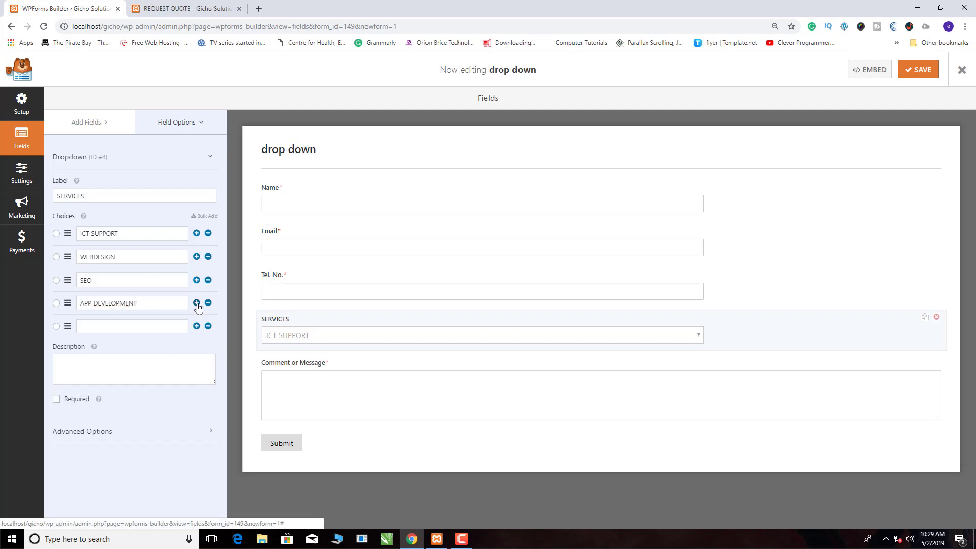
{"action": "left_click", "coordinate": [98, 326]}
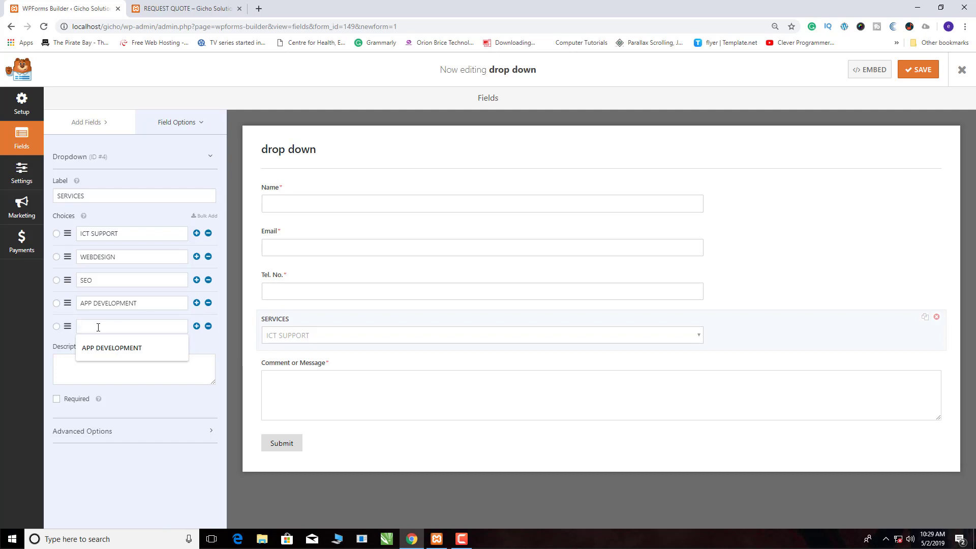
{"action": "type", "text": "CCTV"}
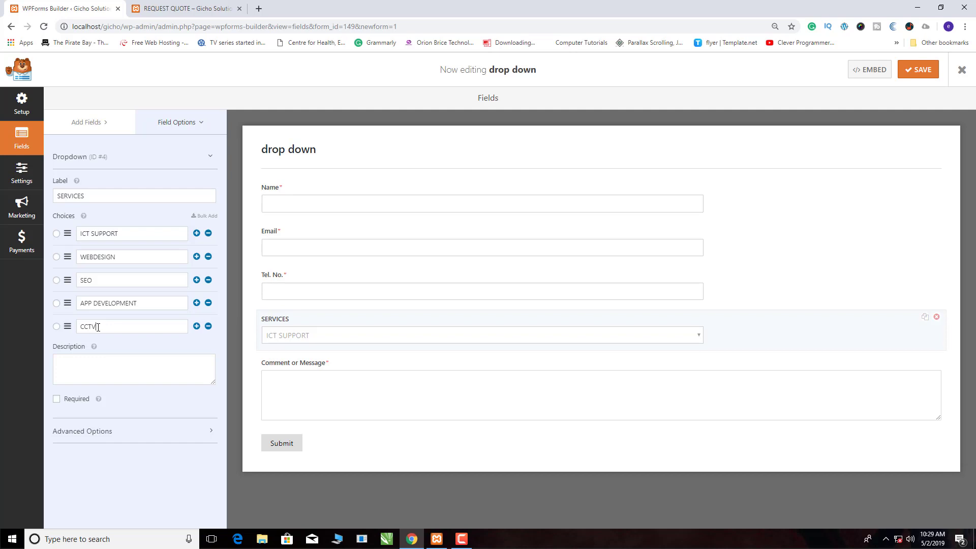
{"action": "type", "text": " SECURITY "}
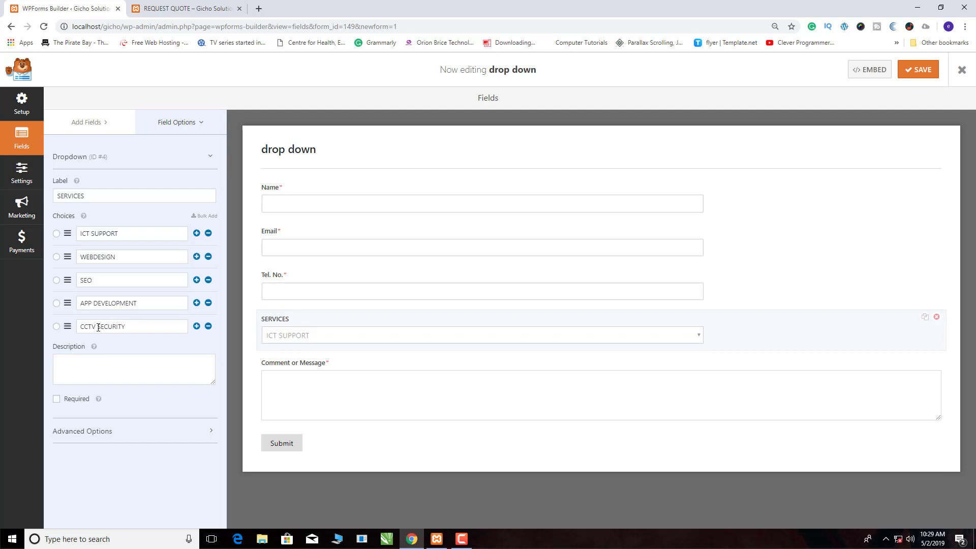
{"action": "type", "text": "MANAGEMEN"}
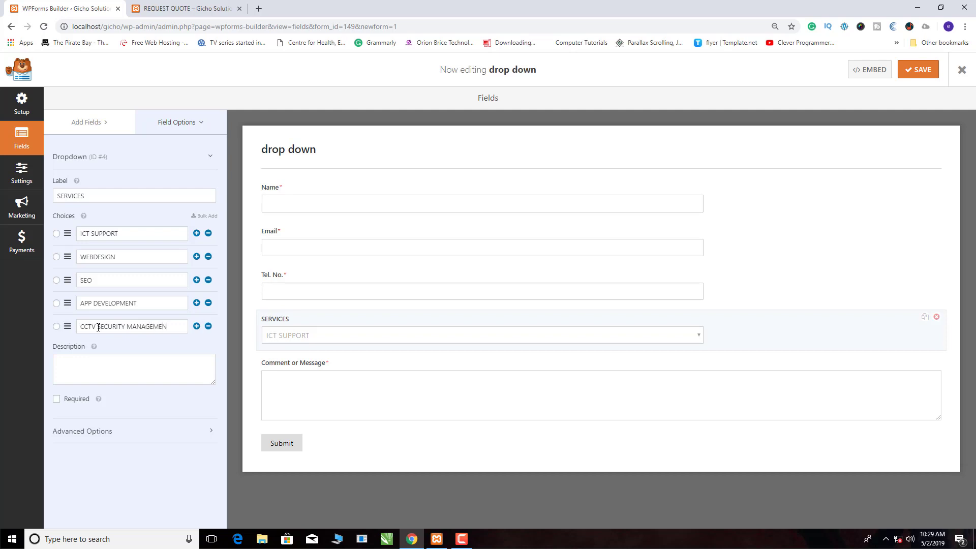
{"action": "key", "text": "BackSpace"}
{"action": "key", "text": "BackSpace"}
{"action": "key", "text": "BackSpace"}
{"action": "key", "text": "BackSpace"}
{"action": "key", "text": "BackSpace"}
{"action": "type", "text": "INSTALLATIO"}
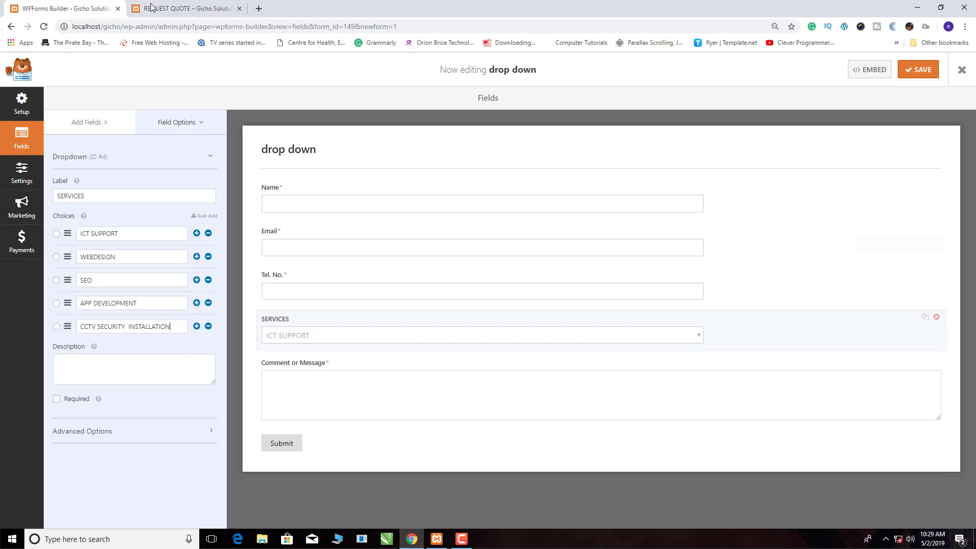
- Check the Services choices on the live Request Quote page and add "ACCESS CONTROL" as the last choice of the form's SERVICES field
{"action": "left_click", "coordinate": [173, 8]}
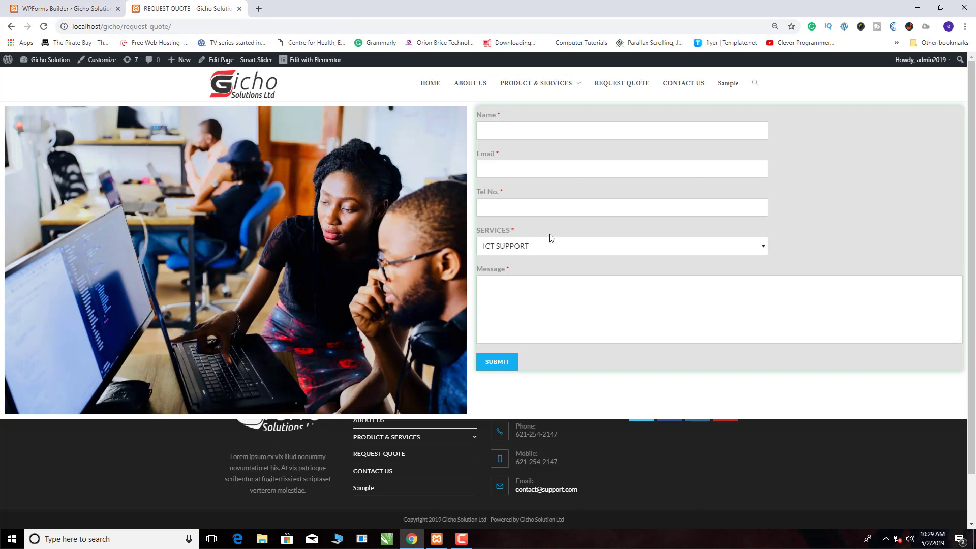
{"action": "left_click", "coordinate": [765, 250]}
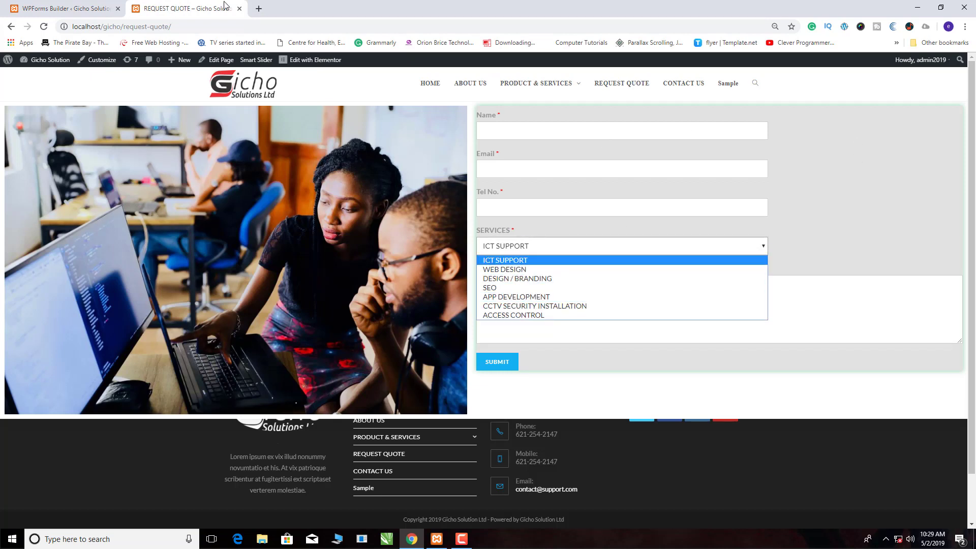
{"action": "left_click", "coordinate": [64, 8]}
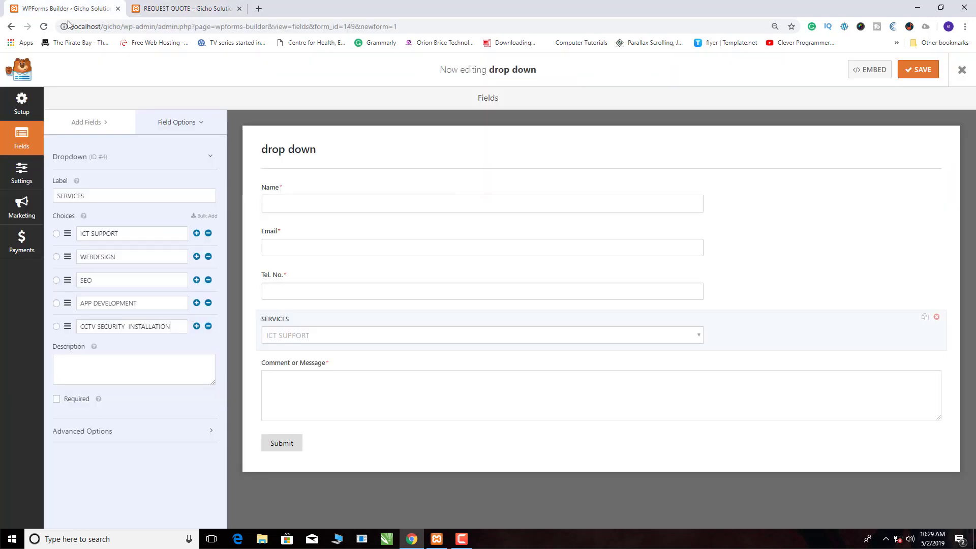
{"action": "left_click", "coordinate": [196, 326]}
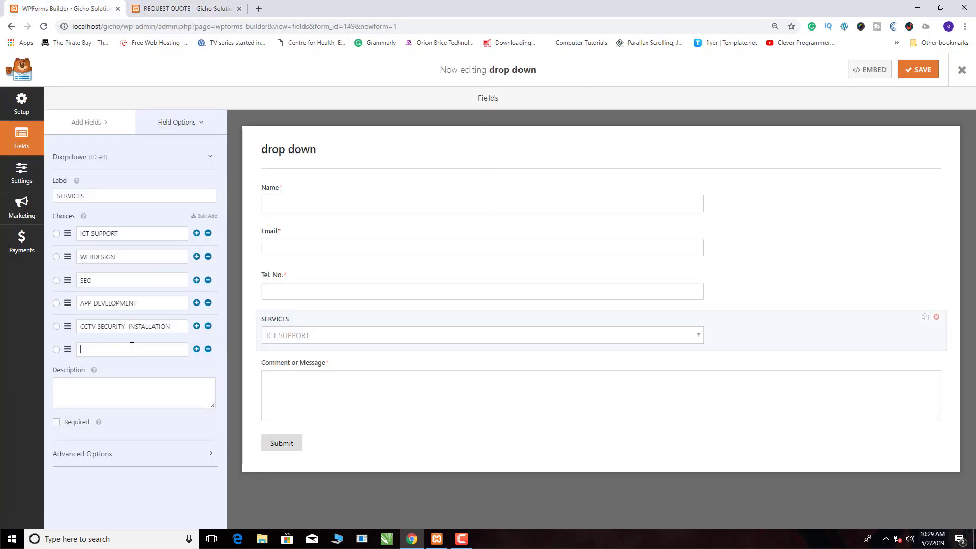
{"action": "type", "text": "ACE"}
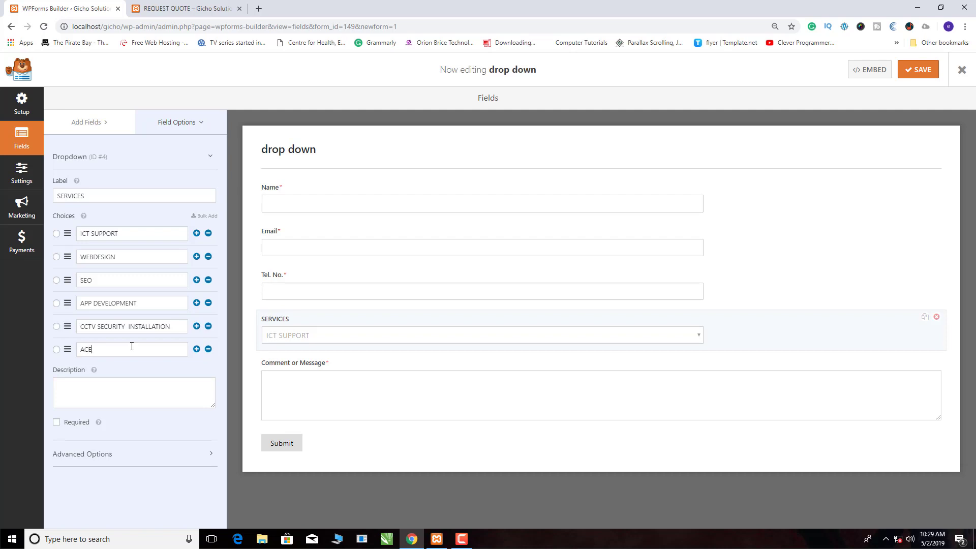
{"action": "type", "text": "SS CONTROL"}
{"action": "right_click", "coordinate": [93, 352]}
{"action": "left_click", "coordinate": [112, 371]}
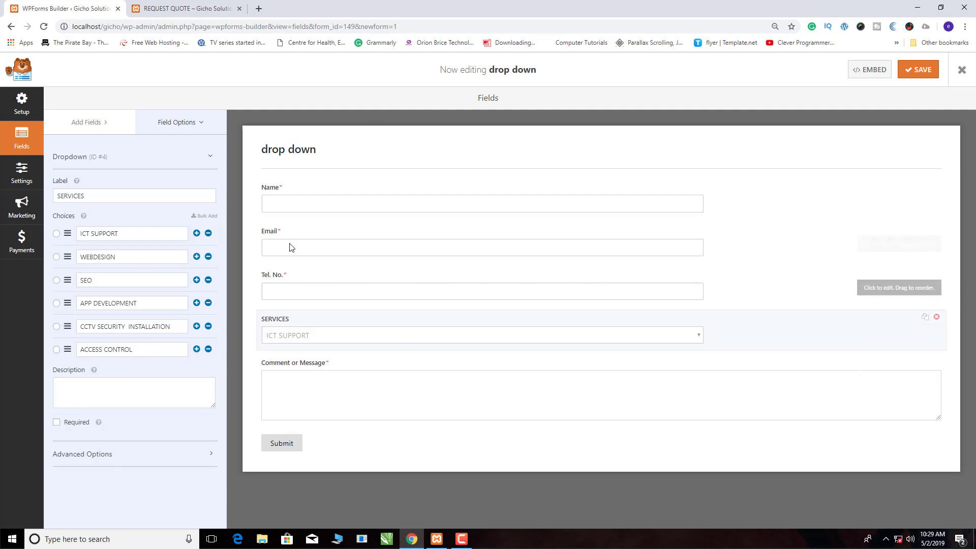
- Save the drop down form and copy its embed shortcode
{"action": "left_click", "coordinate": [921, 75]}
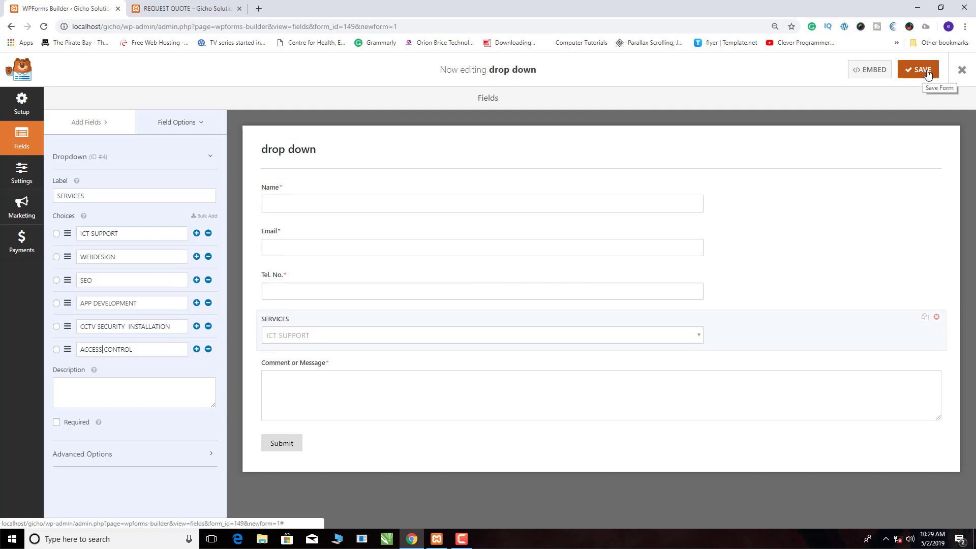
{"action": "left_click", "coordinate": [923, 74]}
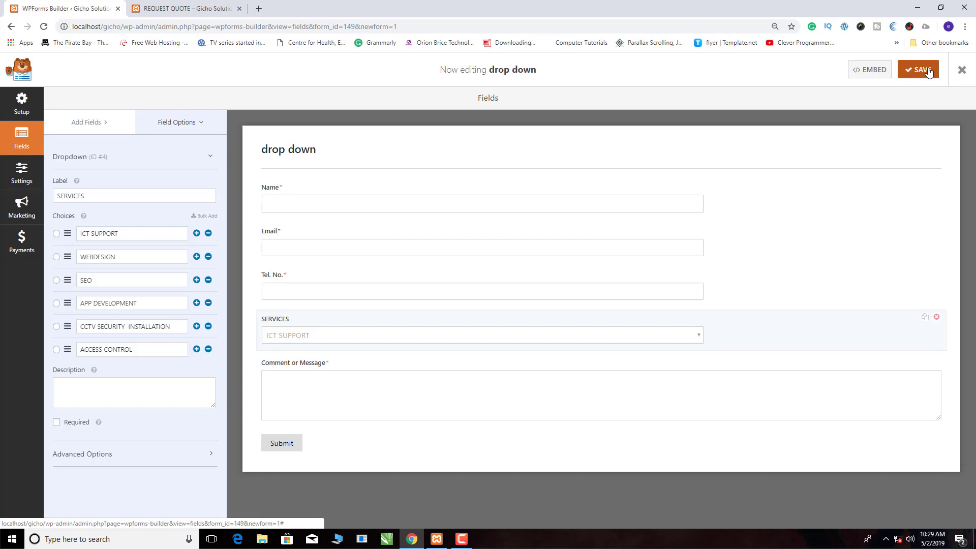
{"action": "left_click", "coordinate": [875, 72]}
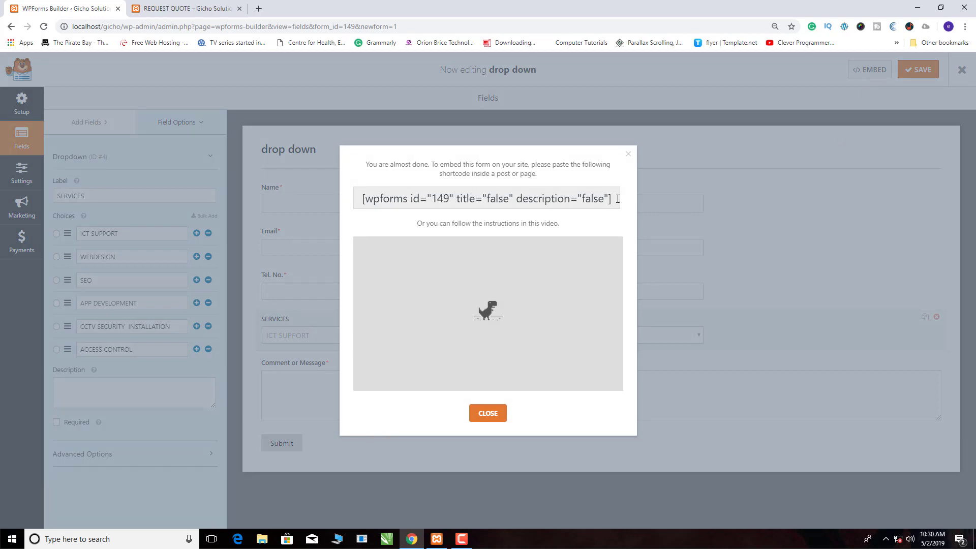
{"action": "left_click_drag", "start_coordinate": [617, 199], "coordinate": [356, 203]}
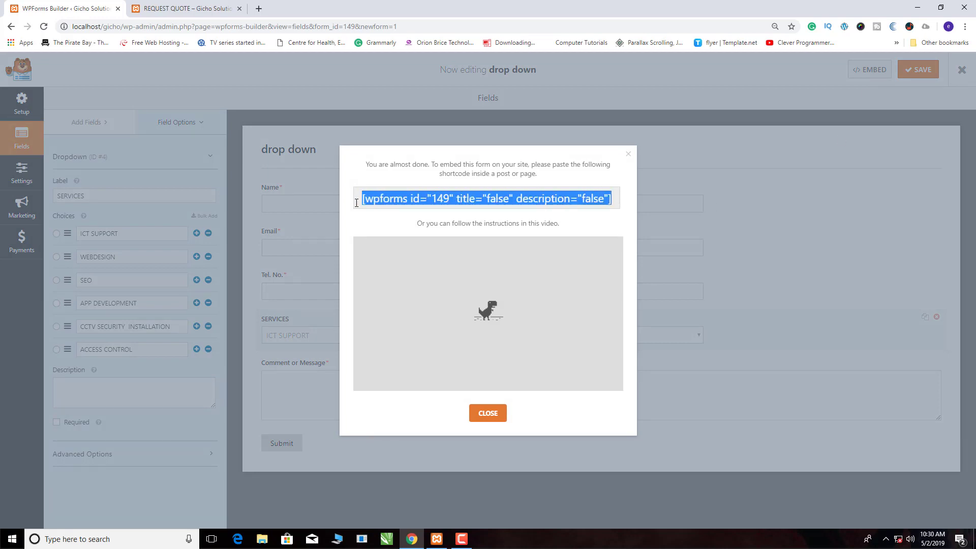
{"action": "right_click", "coordinate": [411, 204]}
{"action": "left_click", "coordinate": [432, 209]}
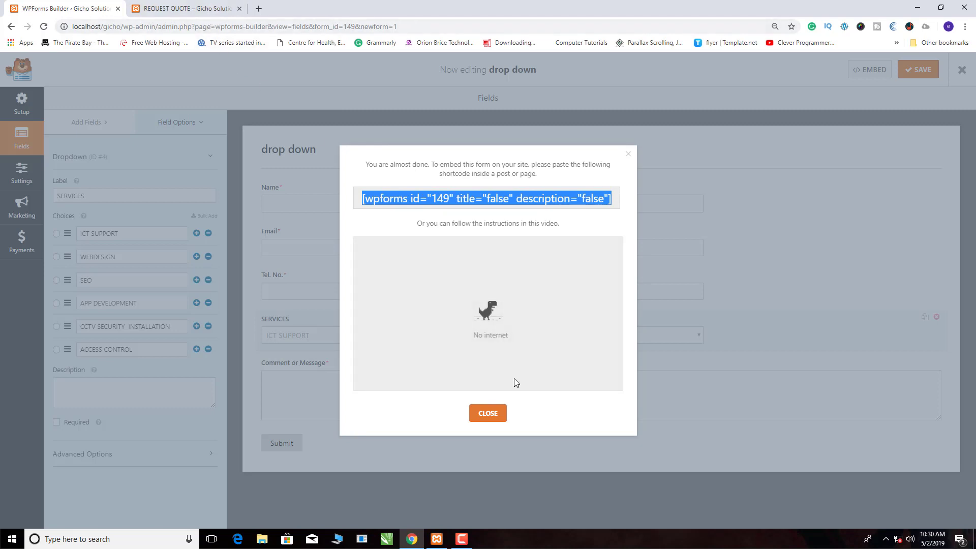
{"action": "left_click", "coordinate": [488, 413]}
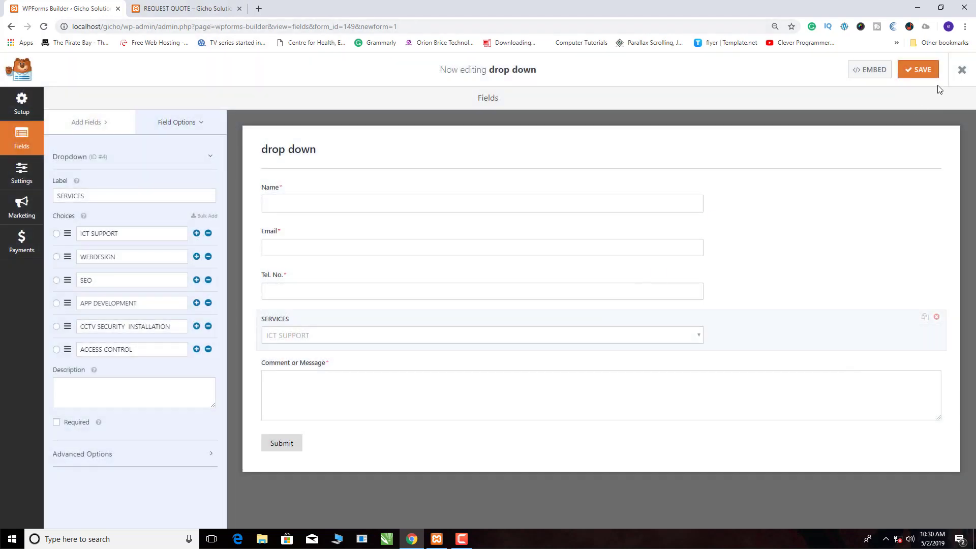
{"action": "left_click", "coordinate": [871, 69]}
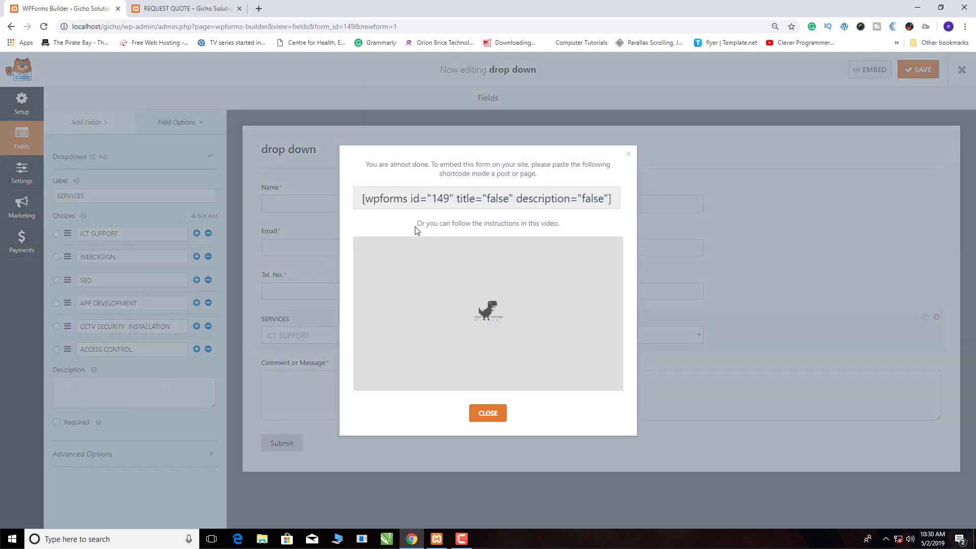
{"action": "left_click_drag", "start_coordinate": [618, 197], "coordinate": [337, 202]}
{"action": "left_click", "coordinate": [337, 202]}
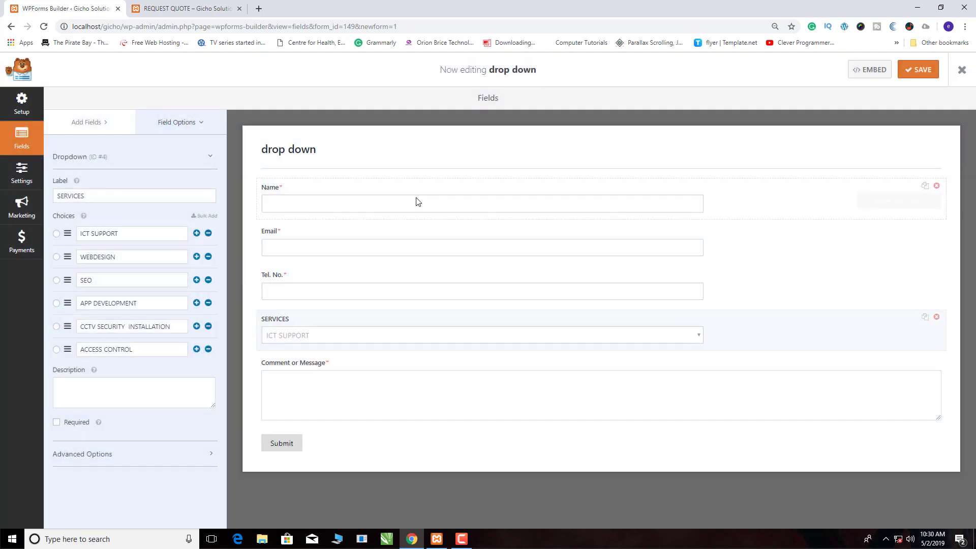
- Copy the embed shortcode [wpforms id="149" title="false" description="false"] again and exit the form builder
{"action": "left_click", "coordinate": [872, 69]}
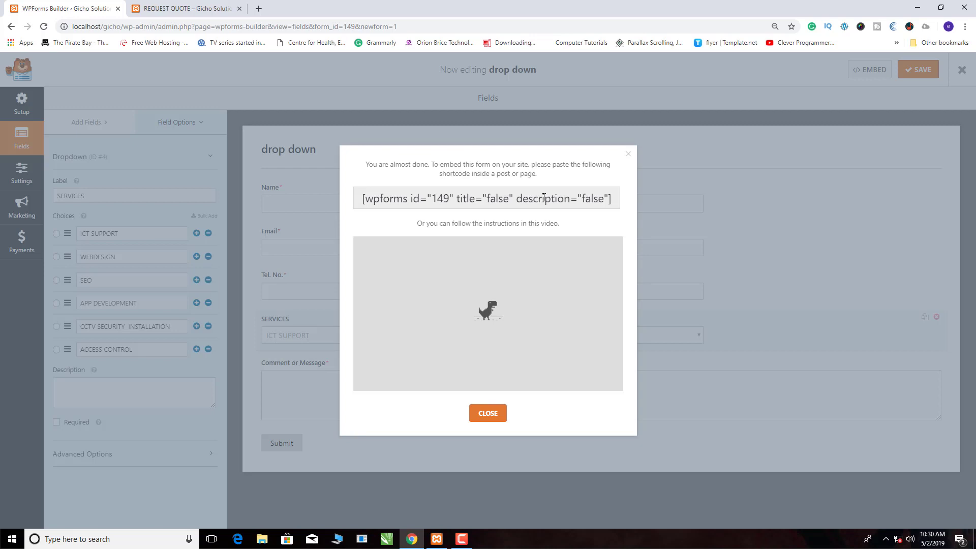
{"action": "left_click", "coordinate": [544, 199]}
{"action": "right_click", "coordinate": [544, 198]}
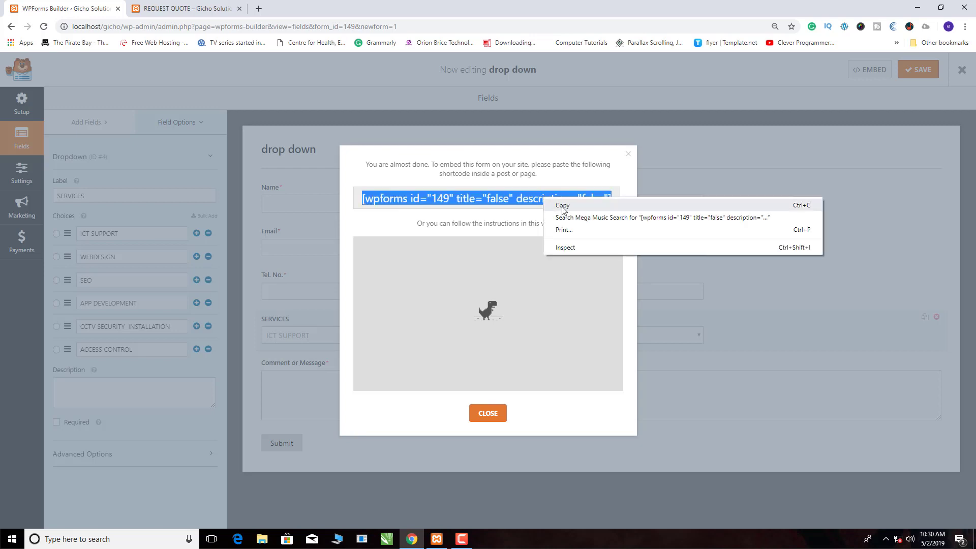
{"action": "left_click", "coordinate": [562, 205]}
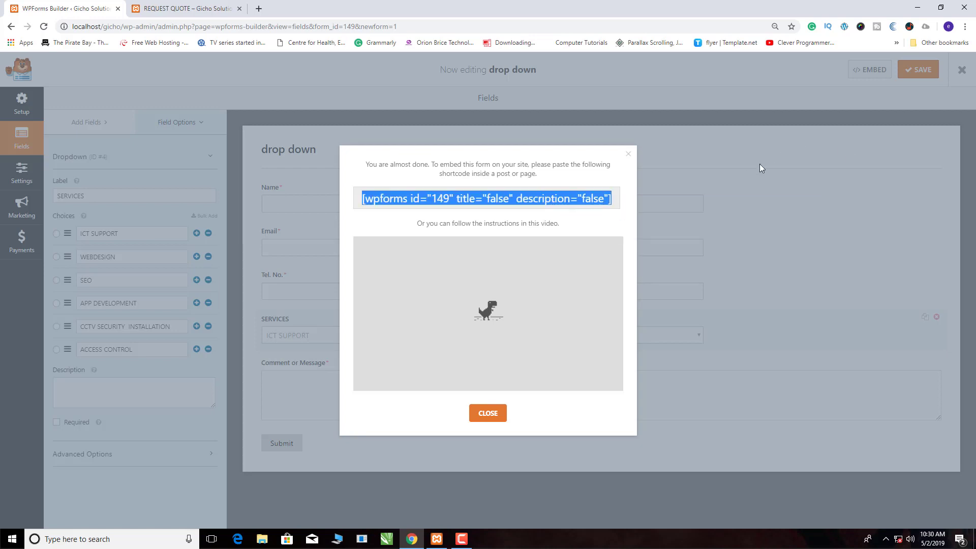
{"action": "left_click", "coordinate": [629, 153]}
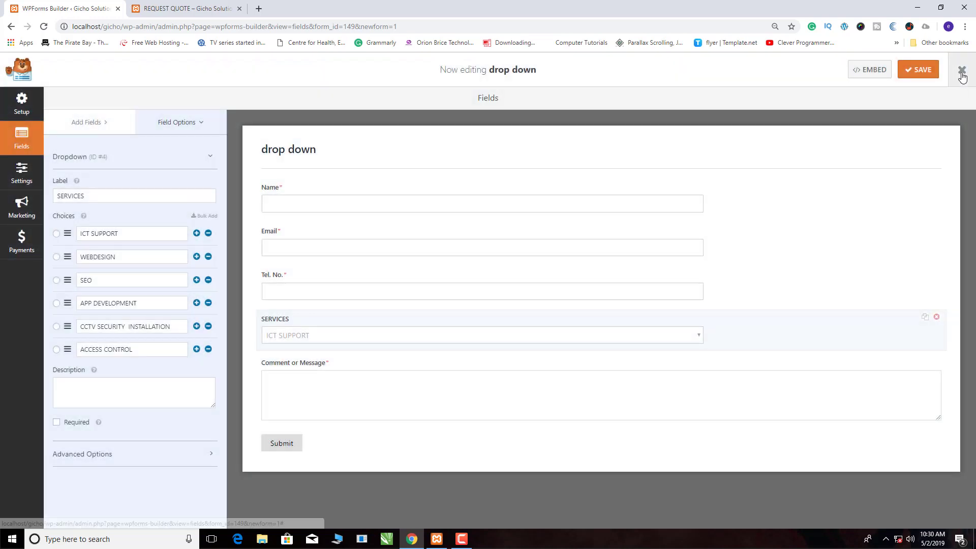
{"action": "left_click", "coordinate": [961, 74]}
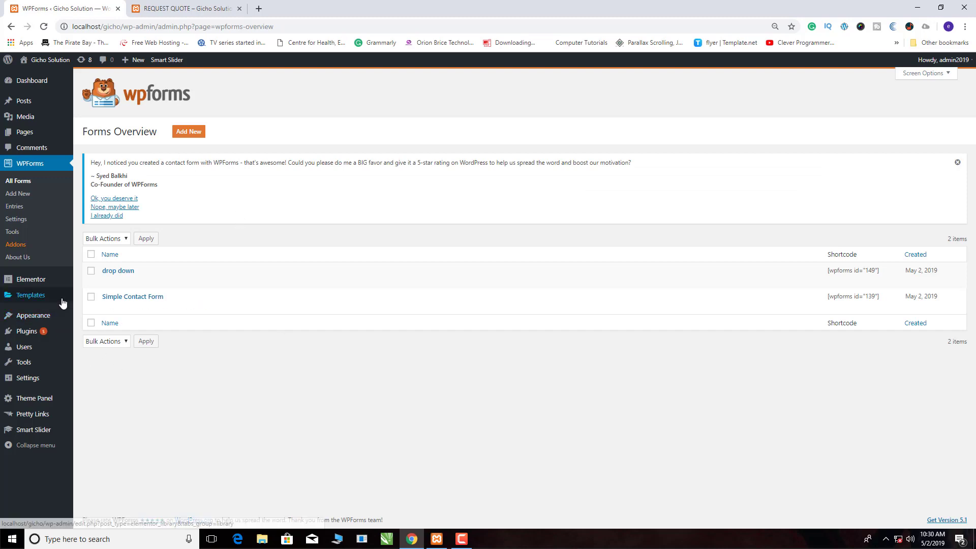
- Open the Sample page from the site's page list for editing with Elementor
{"action": "mouse_move", "coordinate": [27, 136]}
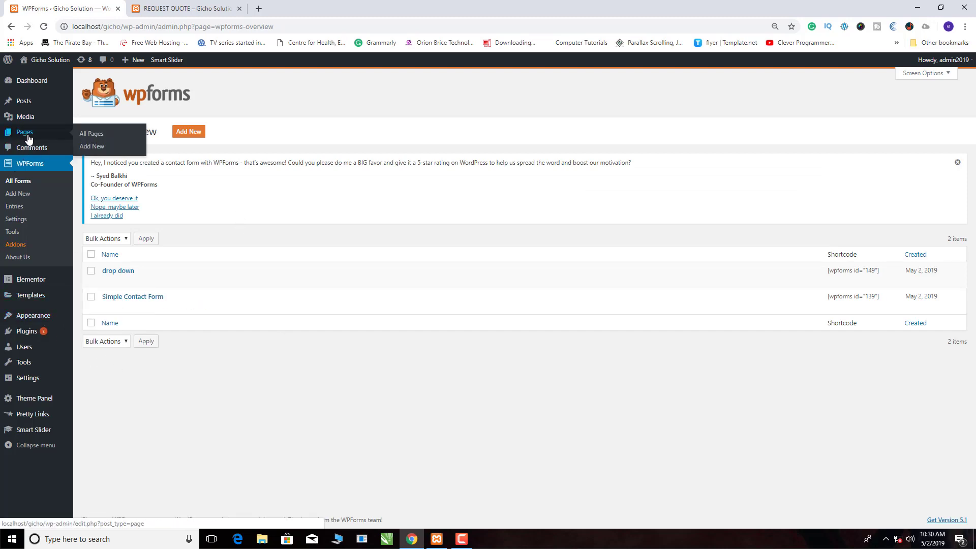
{"action": "left_click", "coordinate": [84, 135]}
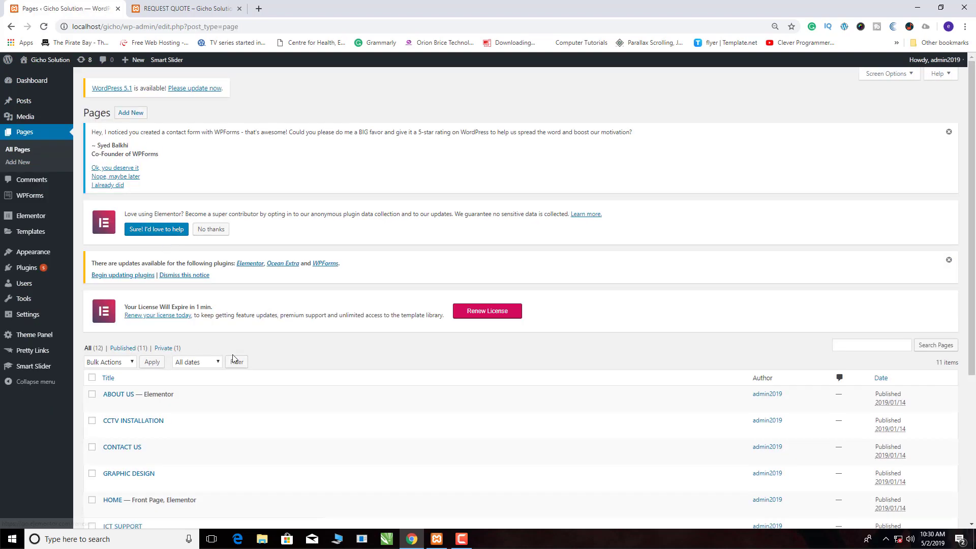
{"action": "scroll", "coordinate": [228, 315], "scroll_direction": "down", "scroll_amount": 5}
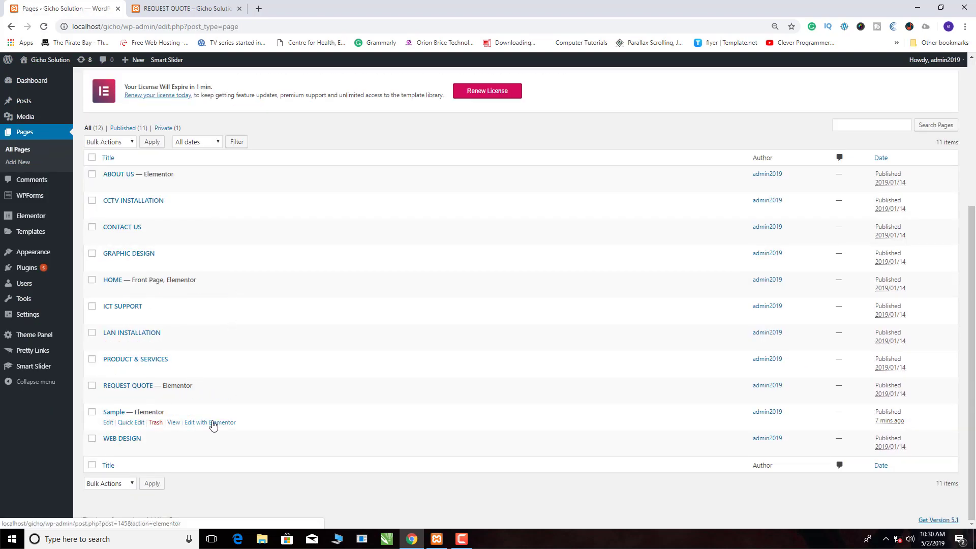
{"action": "left_click", "coordinate": [213, 423]}
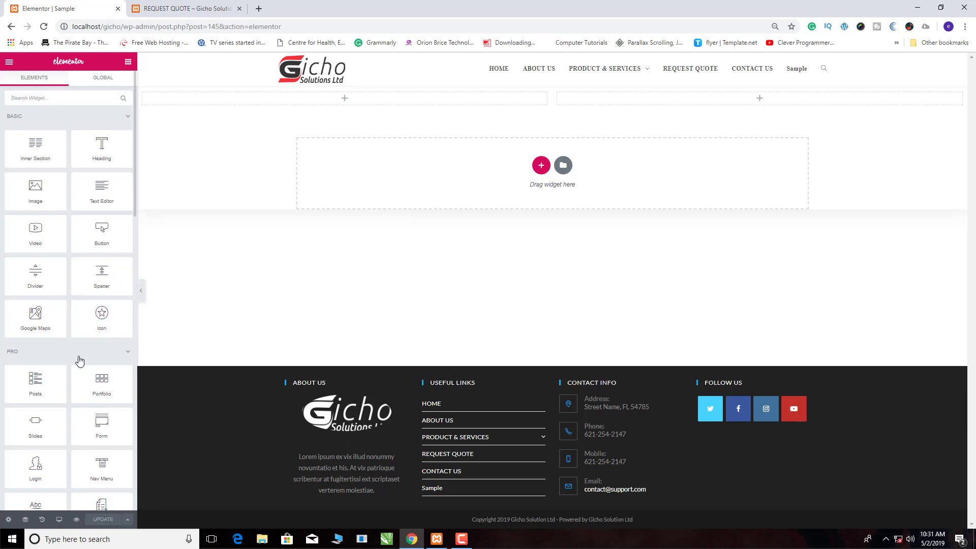
- Find the Shortcode widget, place it in the page's right column and paste [wpforms id="149" title="false" description="false"] into it
{"action": "scroll", "coordinate": [76, 358], "scroll_direction": "down", "scroll_amount": 8}
{"action": "scroll", "coordinate": [82, 336], "scroll_direction": "up", "scroll_amount": 8}
{"action": "scroll", "coordinate": [82, 336], "scroll_direction": "down", "scroll_amount": 10}
{"action": "scroll", "coordinate": [82, 337], "scroll_direction": "up", "scroll_amount": 10}
{"action": "scroll", "coordinate": [81, 336], "scroll_direction": "down", "scroll_amount": 5}
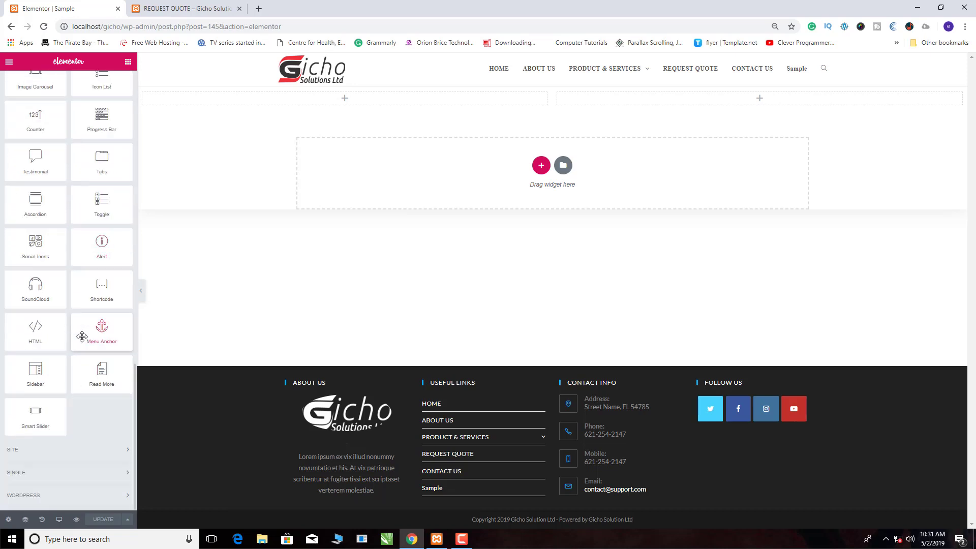
{"action": "scroll", "coordinate": [82, 337], "scroll_direction": "up", "scroll_amount": 8}
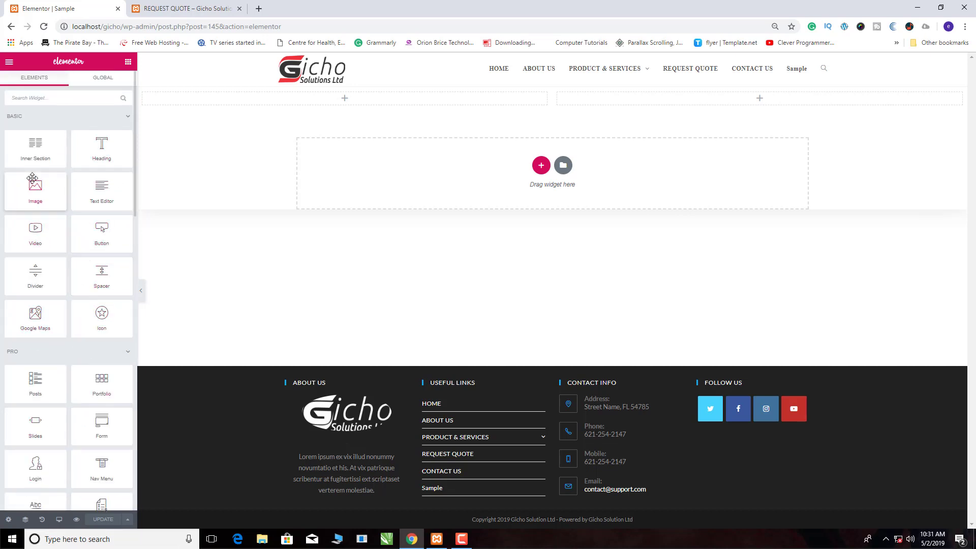
{"action": "type", "text": "SHORT"}
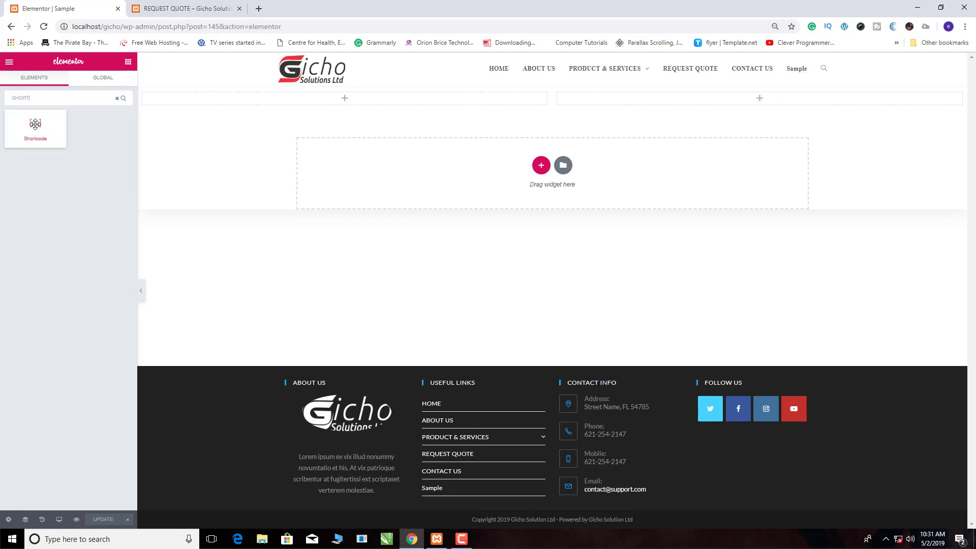
{"action": "left_click_drag", "start_coordinate": [35, 123], "coordinate": [669, 101]}
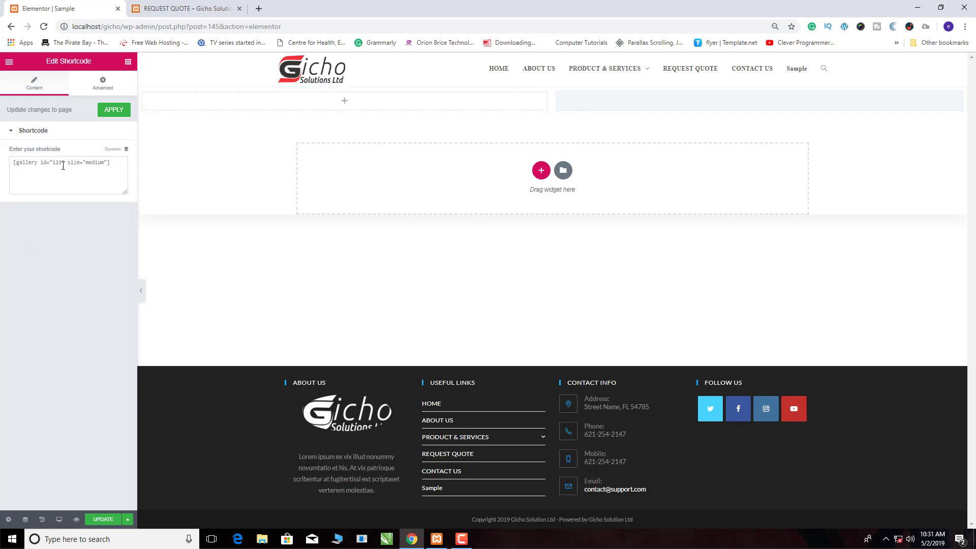
{"action": "left_click", "coordinate": [66, 162]}
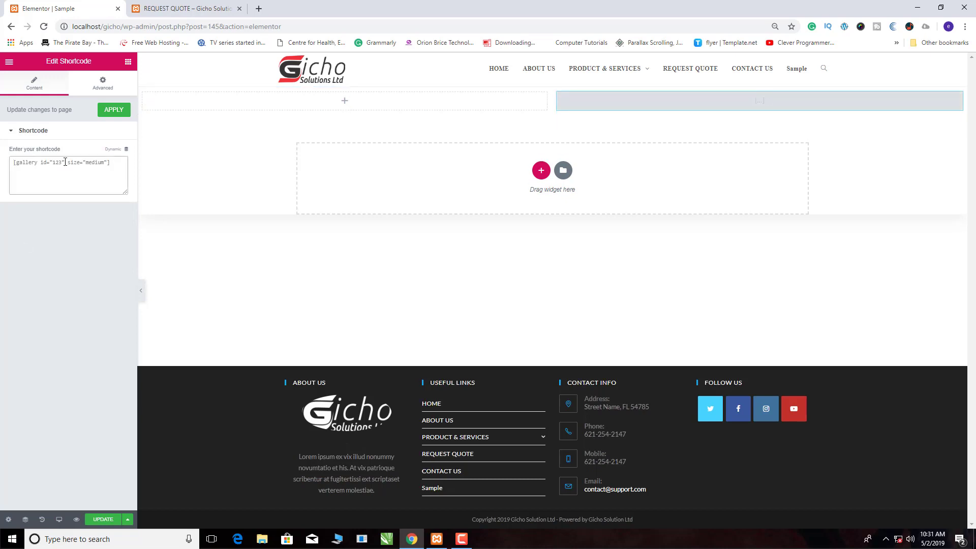
{"action": "key", "text": "ctrl+v"}
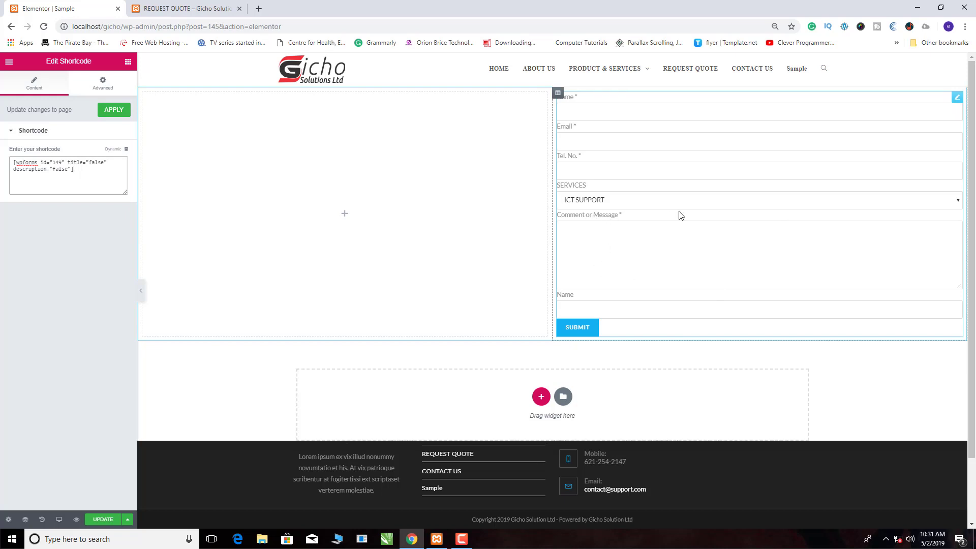
- Clear the pasted shortcode and exit to the dashboard, discarding the unsaved page changes
{"action": "left_click_drag", "start_coordinate": [75, 169], "coordinate": [11, 159]}
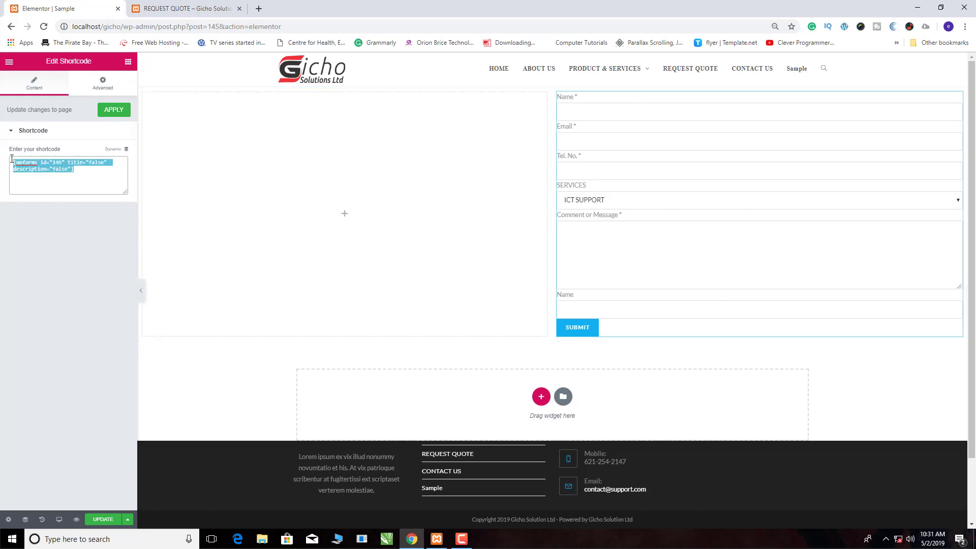
{"action": "key", "text": "BackSpace"}
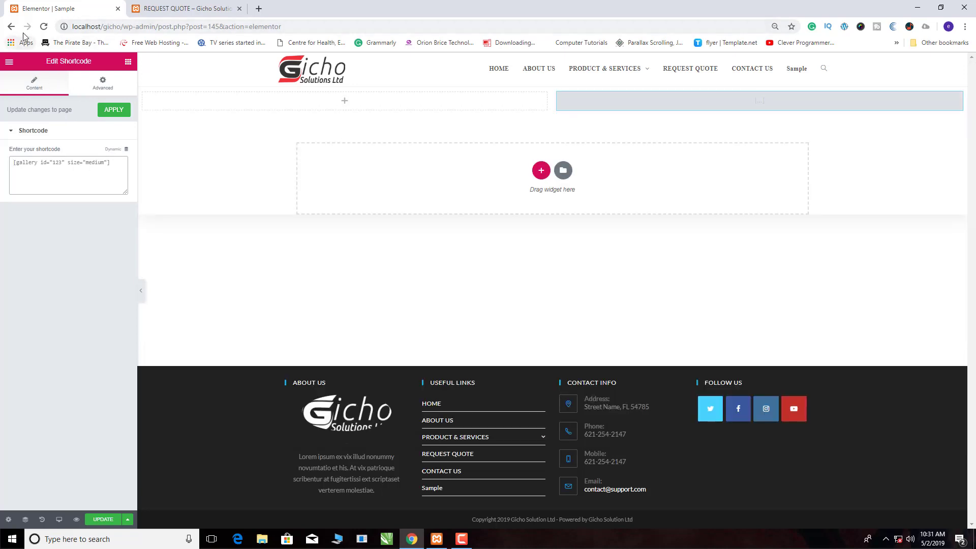
{"action": "left_click", "coordinate": [10, 62]}
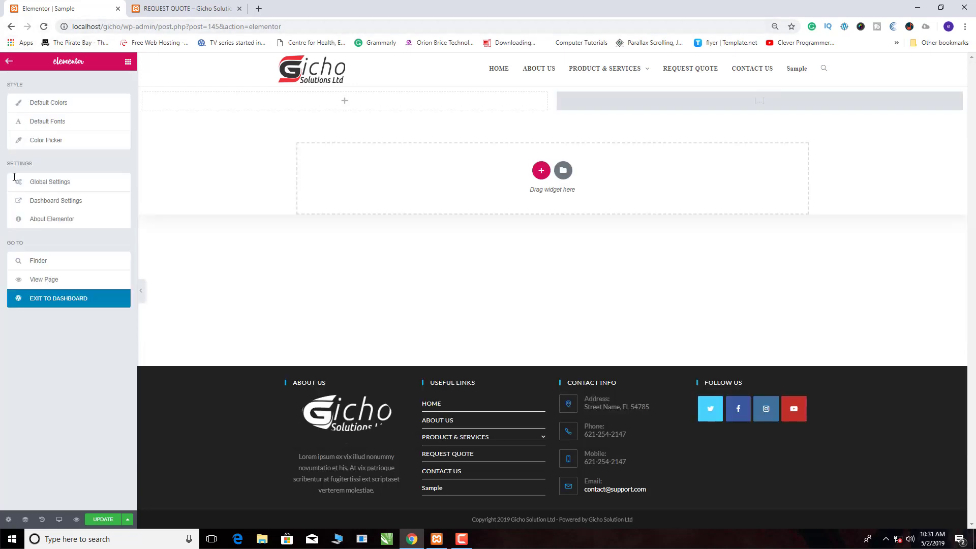
{"action": "left_click", "coordinate": [54, 301]}
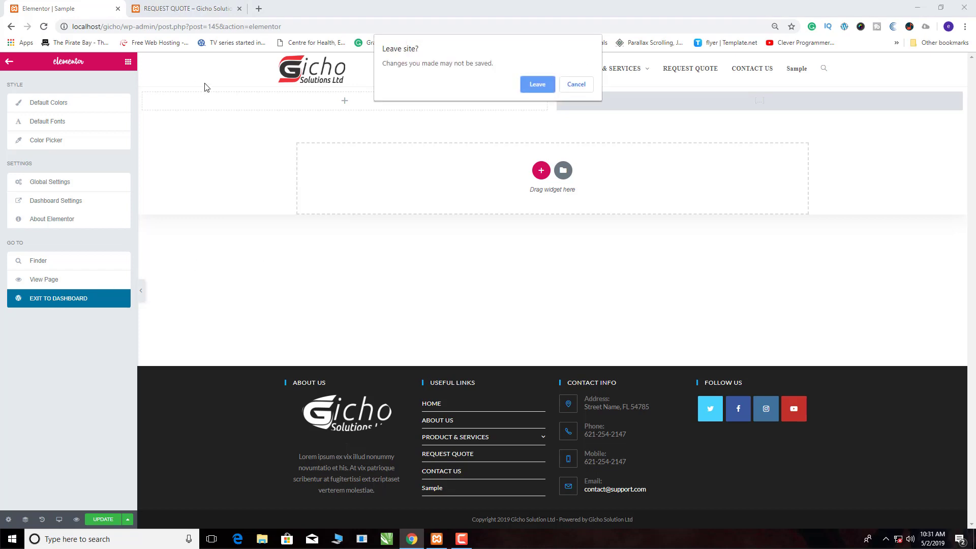
{"action": "left_click", "coordinate": [535, 86]}
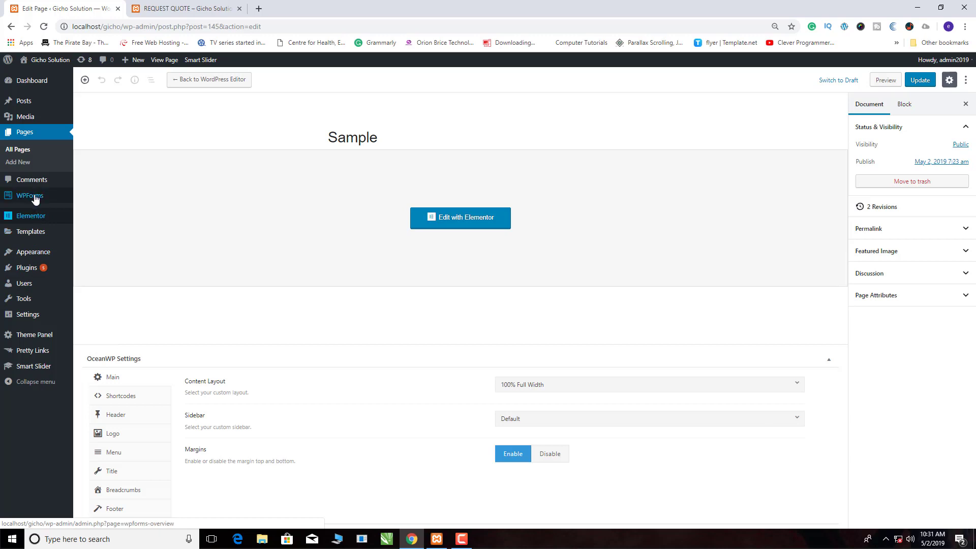
- Open the drop down form for editing, shorten the "Comment or Message" label to "Message" and save the form
{"action": "mouse_move", "coordinate": [34, 198]}
{"action": "left_click", "coordinate": [90, 199]}
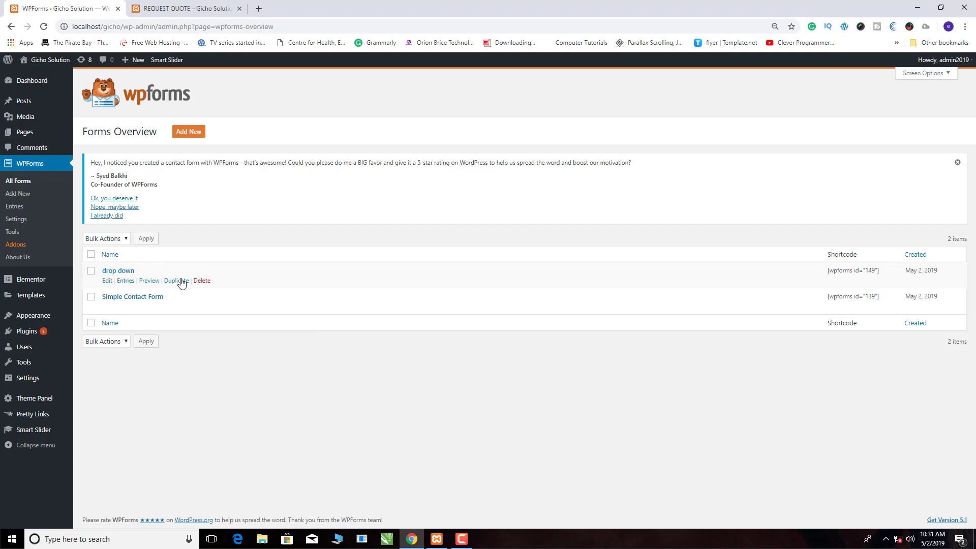
{"action": "left_click", "coordinate": [107, 281]}
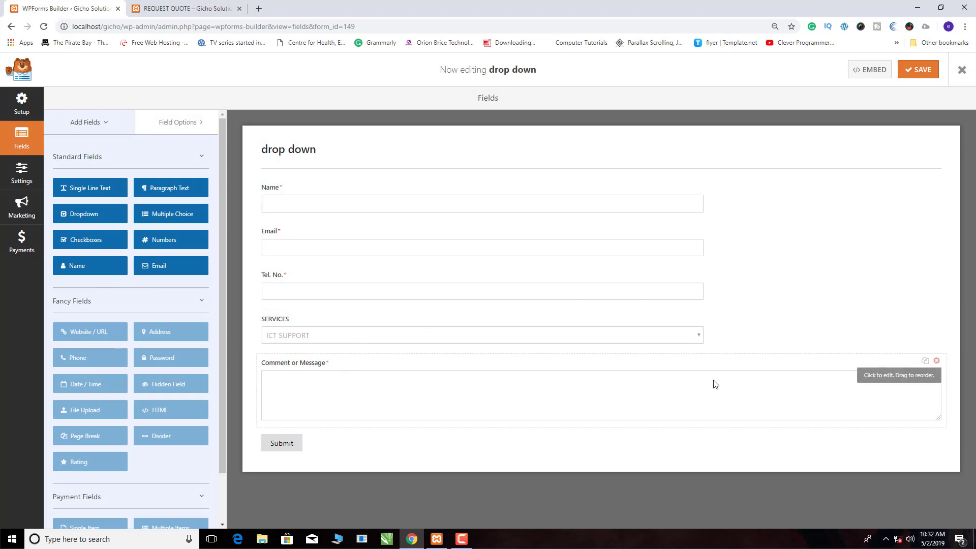
{"action": "left_click", "coordinate": [913, 382]}
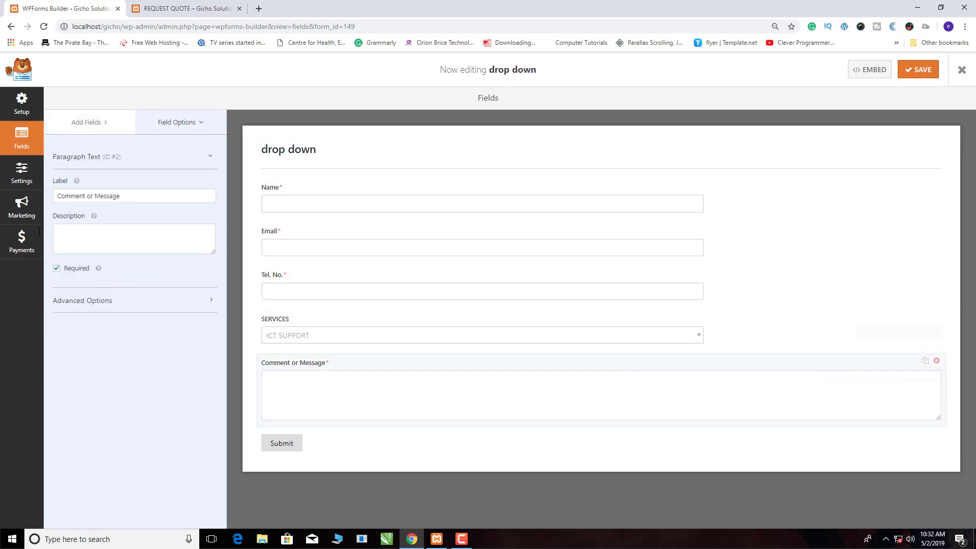
{"action": "left_click_drag", "start_coordinate": [94, 196], "coordinate": [50, 200]}
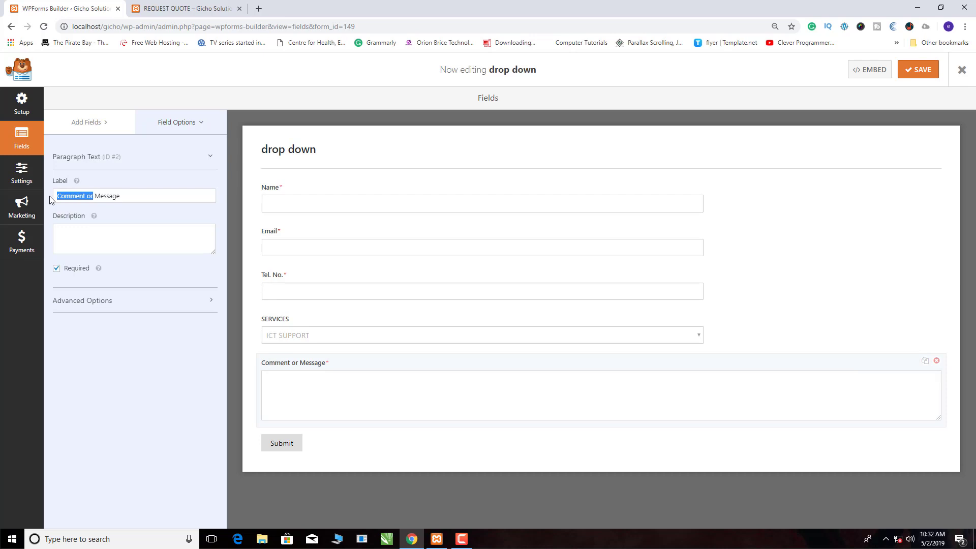
{"action": "key", "text": "BackSpace"}
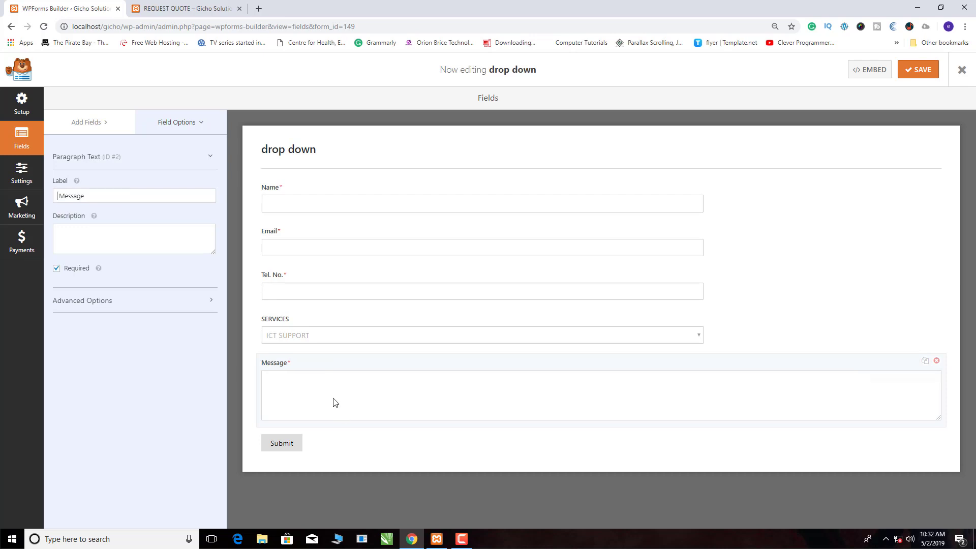
{"action": "left_click", "coordinate": [918, 69]}
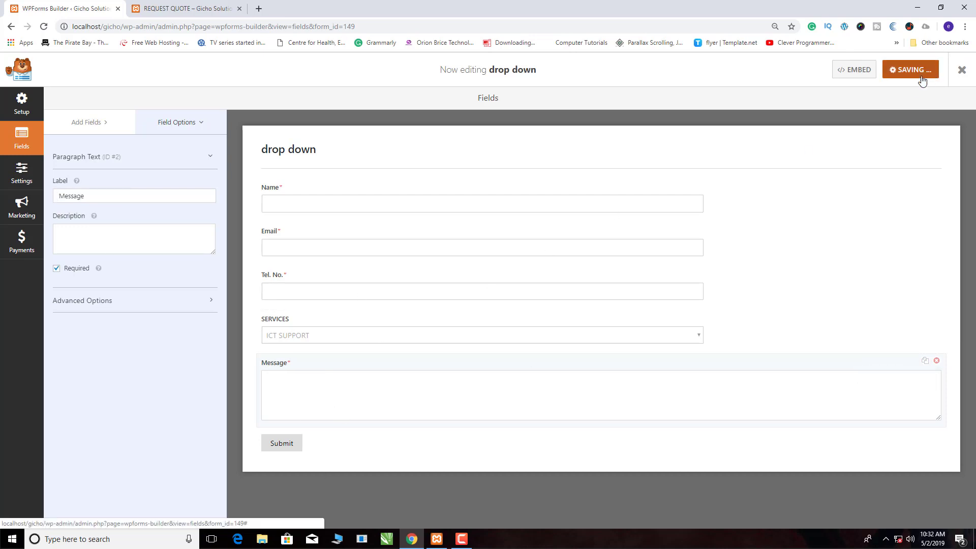
- Copy the form's embed shortcode [wpforms id="149" title="false" description="false"] and exit the form builder
{"action": "left_click", "coordinate": [864, 72]}
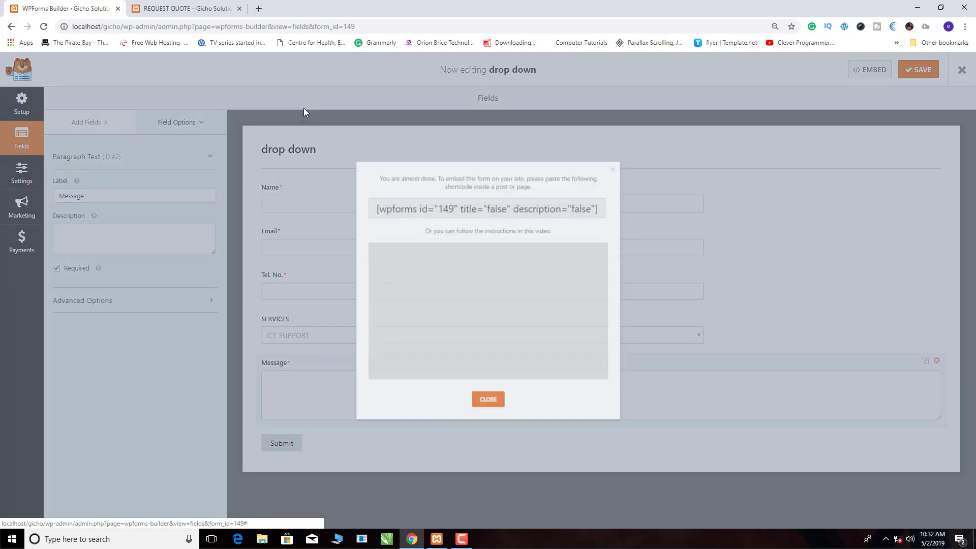
{"action": "left_click", "coordinate": [595, 198]}
{"action": "right_click", "coordinate": [596, 198]}
{"action": "left_click", "coordinate": [613, 201]}
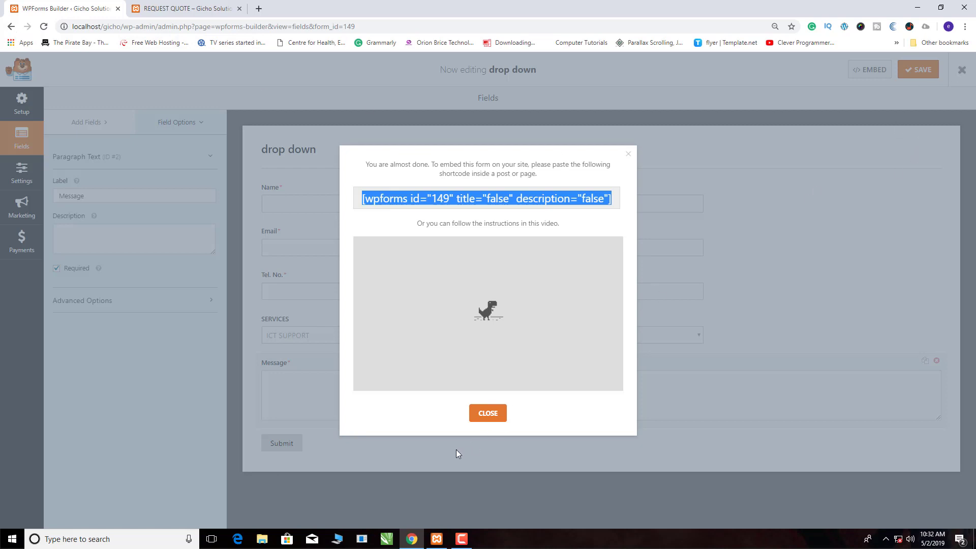
{"action": "left_click", "coordinate": [488, 412]}
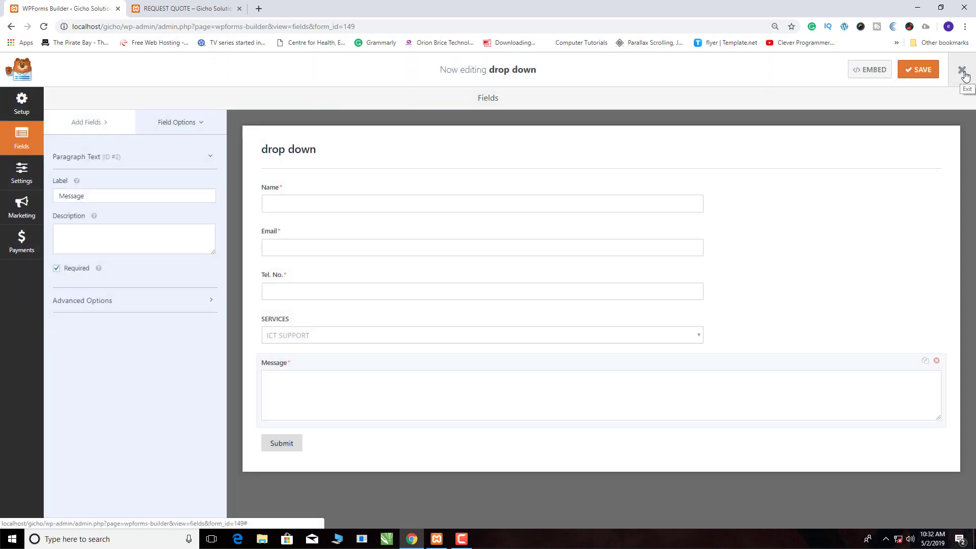
{"action": "left_click", "coordinate": [962, 72]}
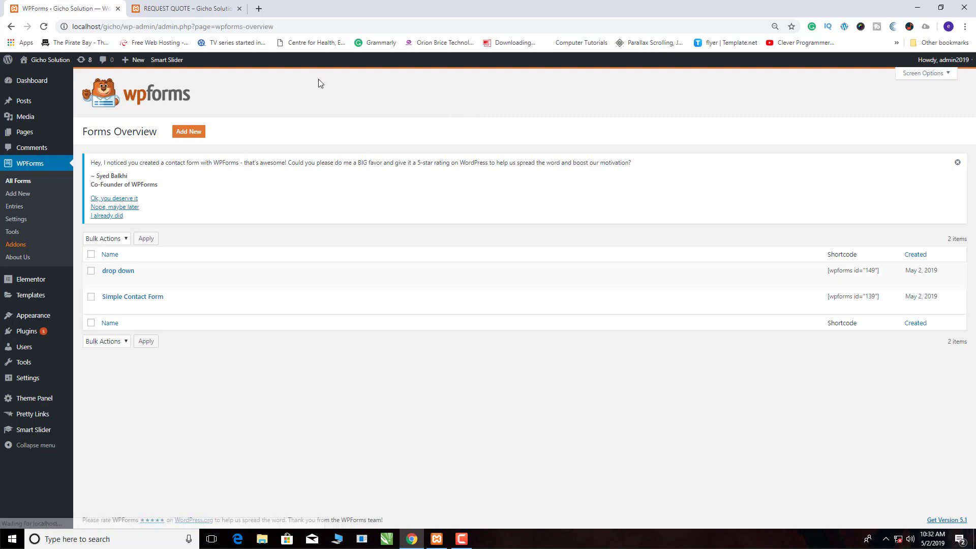
- Reopen the Sample page from the page list with Elementor
{"action": "left_click", "coordinate": [199, 11]}
{"action": "left_click", "coordinate": [31, 15]}
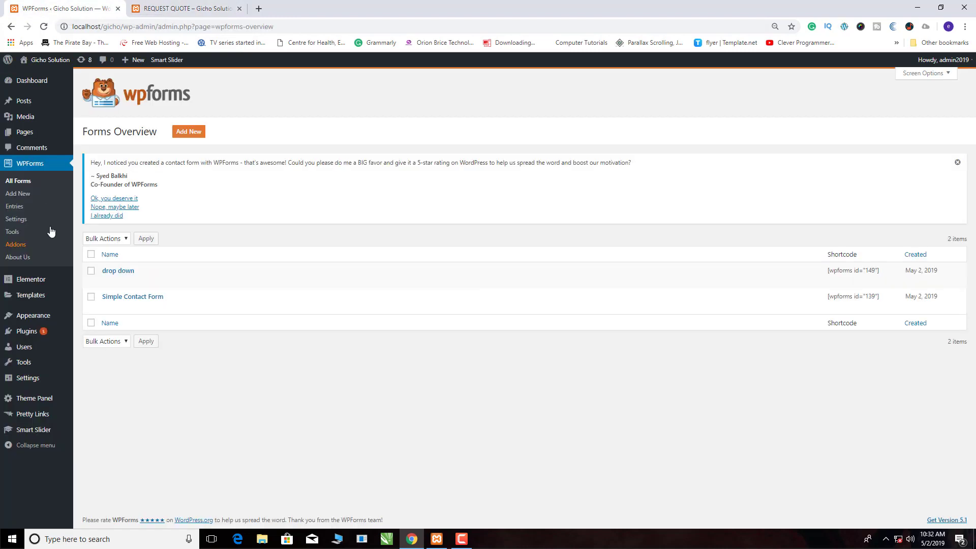
{"action": "mouse_move", "coordinate": [29, 136]}
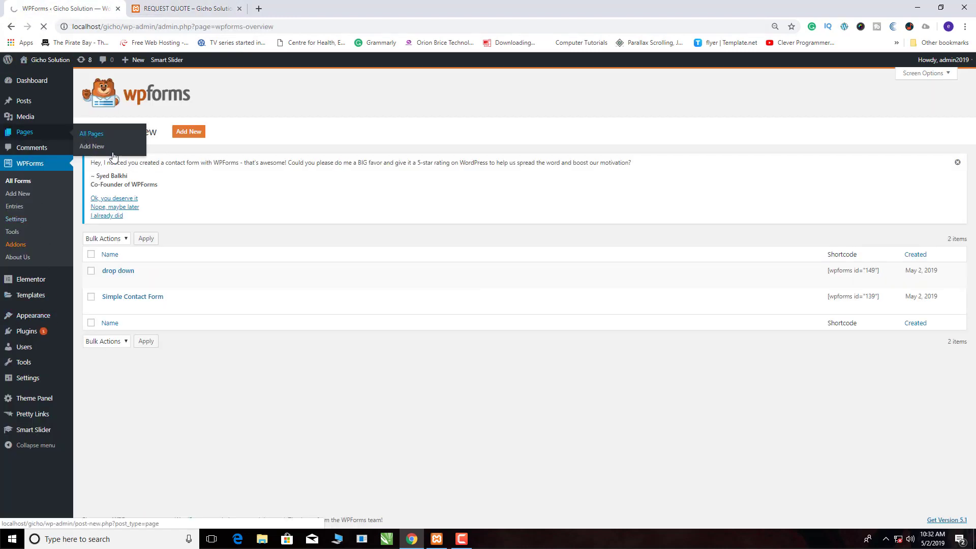
{"action": "left_click", "coordinate": [91, 134]}
{"action": "scroll", "coordinate": [238, 370], "scroll_direction": "down", "scroll_amount": 5}
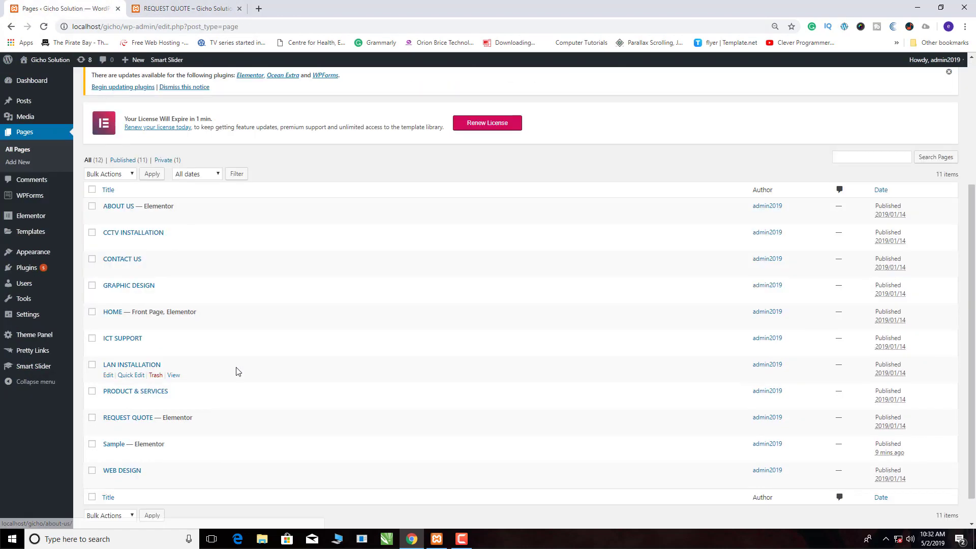
{"action": "left_click", "coordinate": [209, 423]}
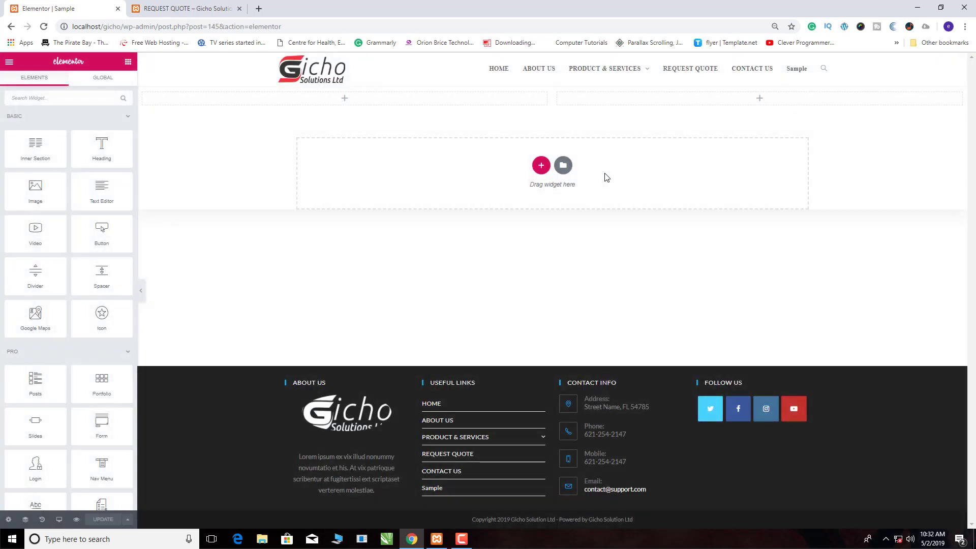
- Search the widgets for the Shortcode widget and place it in the page's right column
{"action": "left_click", "coordinate": [43, 100]}
{"action": "type", "text": "st"}
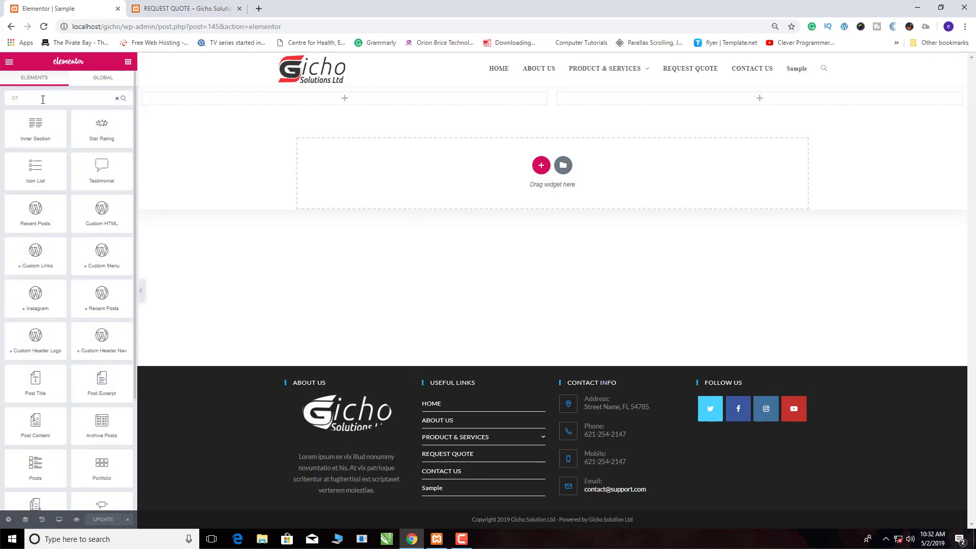
{"action": "key", "text": "BackSpace"}
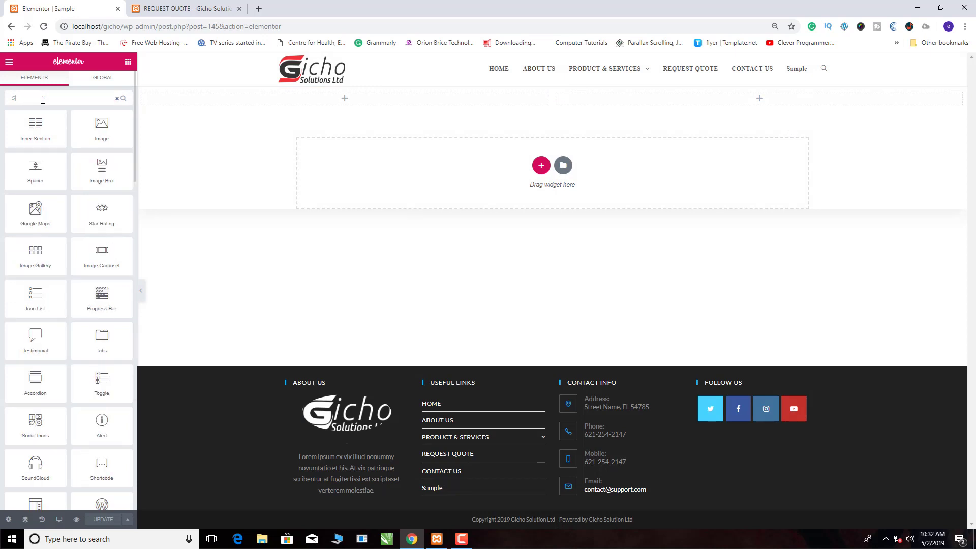
{"action": "type", "text": "h"}
{"action": "left_click_drag", "start_coordinate": [35, 127], "coordinate": [737, 104]}
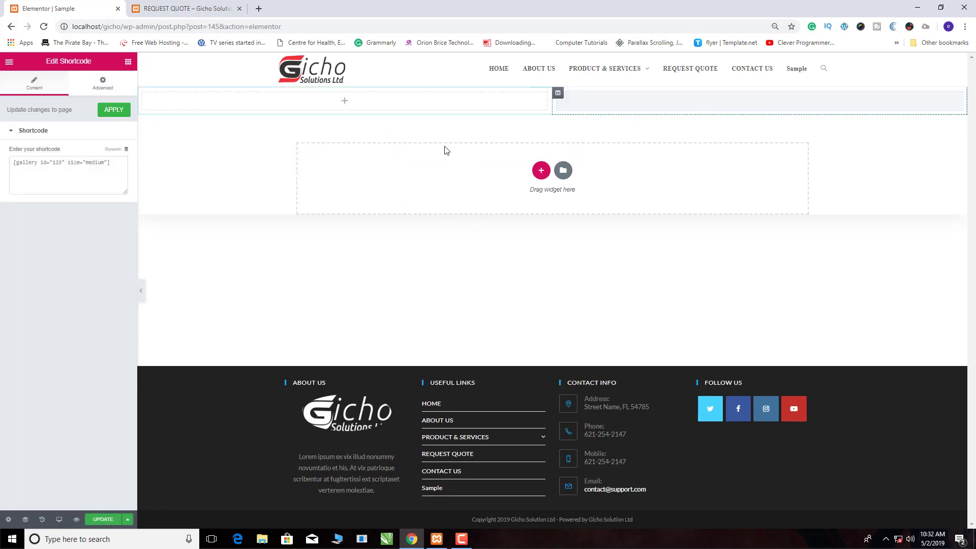
- Paste [wpforms id="149" title="false" description="false"] into the Shortcode widget and review the embedded form
{"action": "left_click", "coordinate": [93, 166]}
{"action": "key", "text": "ctrl+v"}
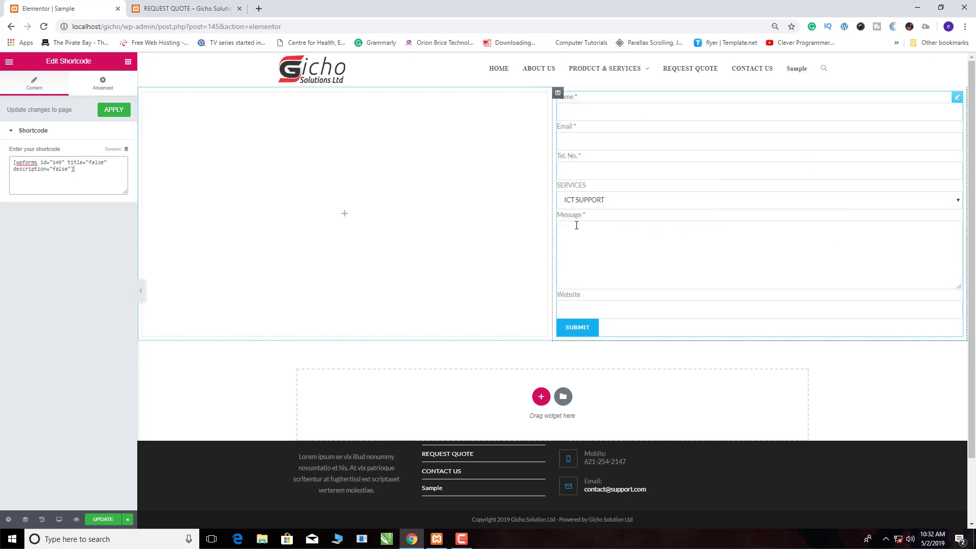
{"action": "scroll", "coordinate": [657, 221], "scroll_direction": "down", "scroll_amount": 2}
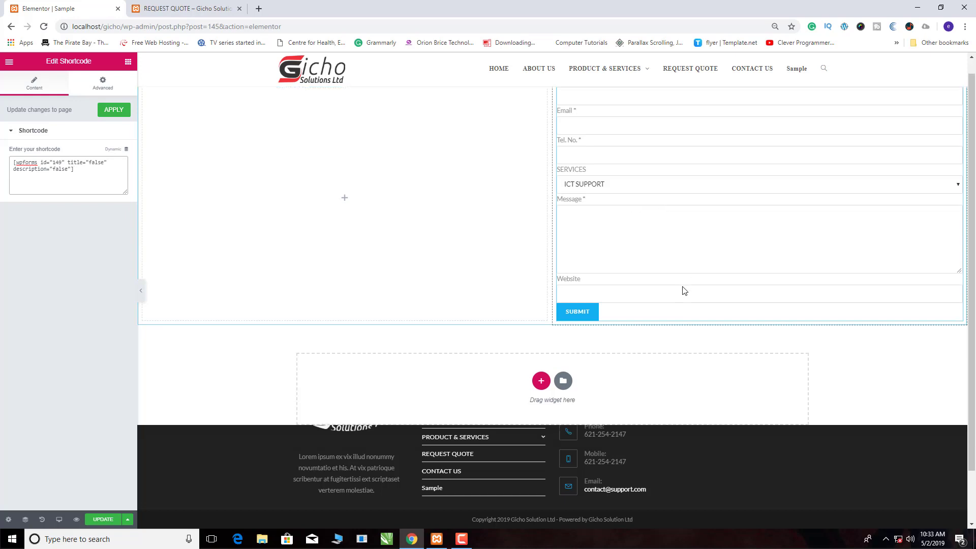
{"action": "scroll", "coordinate": [675, 276], "scroll_direction": "up", "scroll_amount": 2}
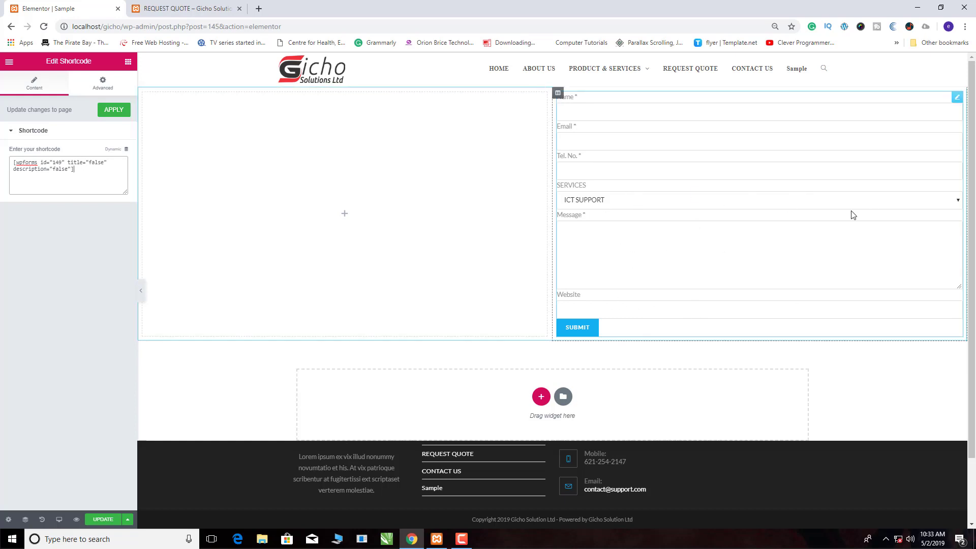
- Add an Image widget to the empty column and insert the photo of two people working at a laptop
{"action": "left_click", "coordinate": [344, 215]}
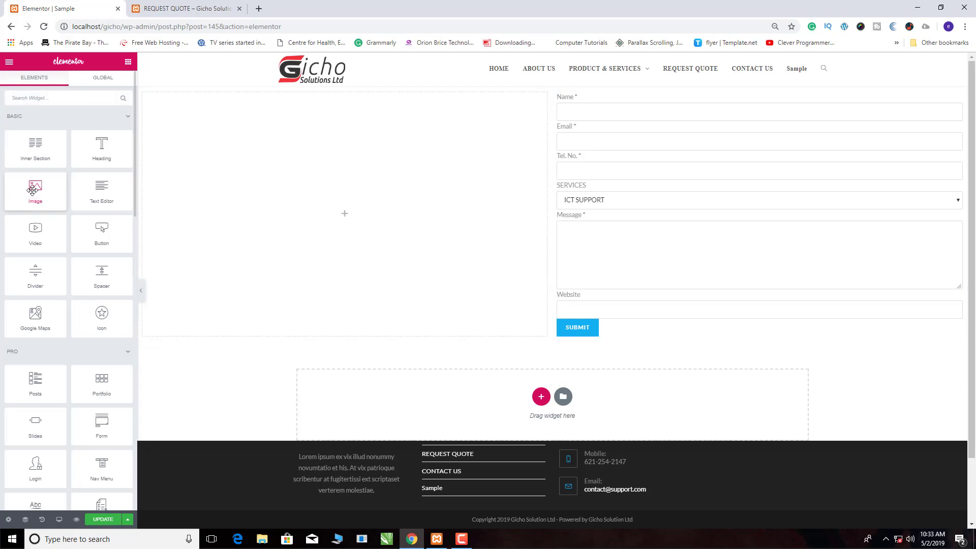
{"action": "left_click_drag", "start_coordinate": [33, 189], "coordinate": [282, 197]}
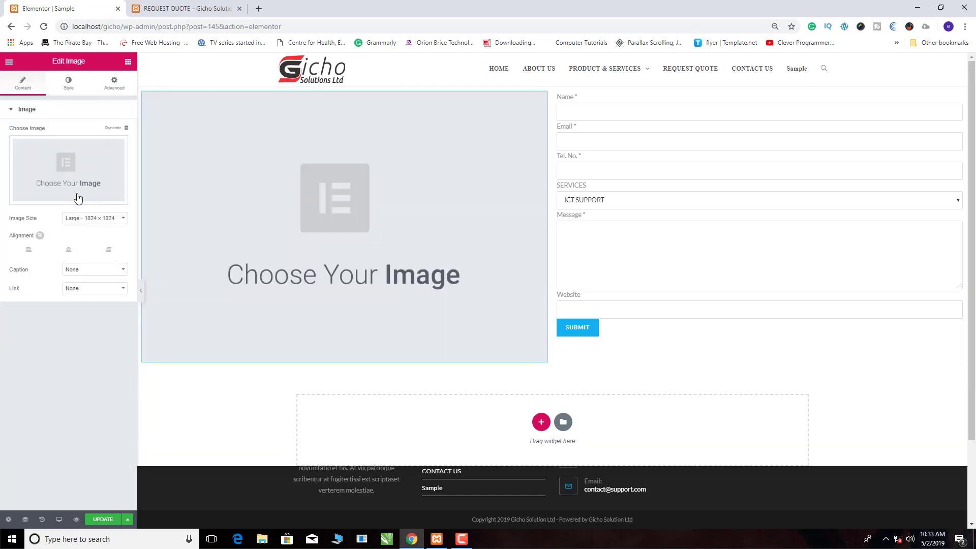
{"action": "left_click", "coordinate": [76, 175]}
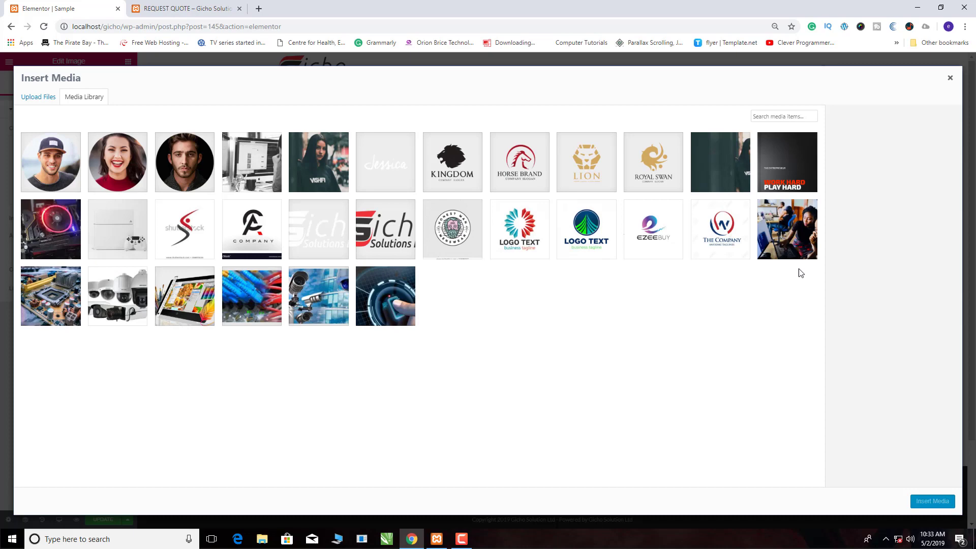
{"action": "left_click", "coordinate": [796, 230]}
{"action": "left_click", "coordinate": [930, 501]}
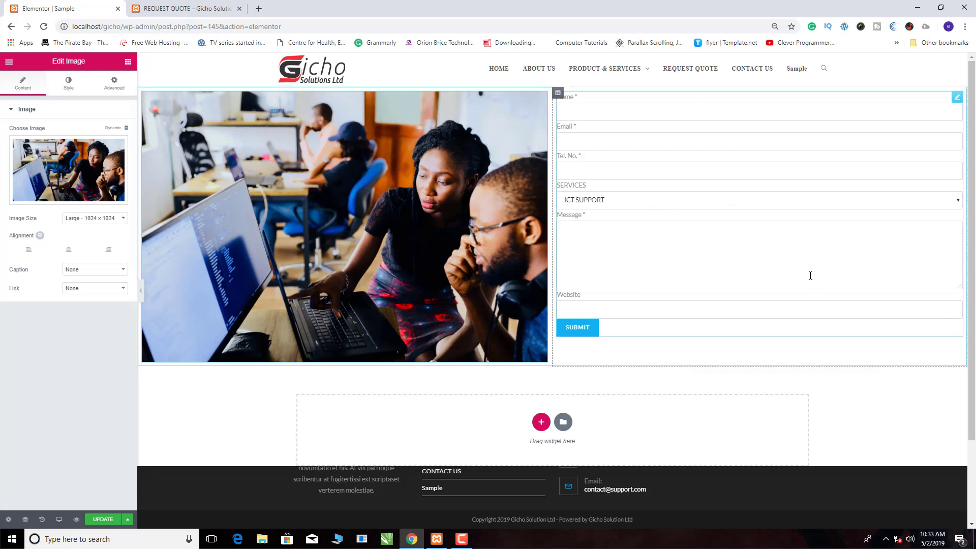
- Give the Shortcode widget a classic background in a pale blue-grey colour
{"action": "left_click", "coordinate": [958, 97]}
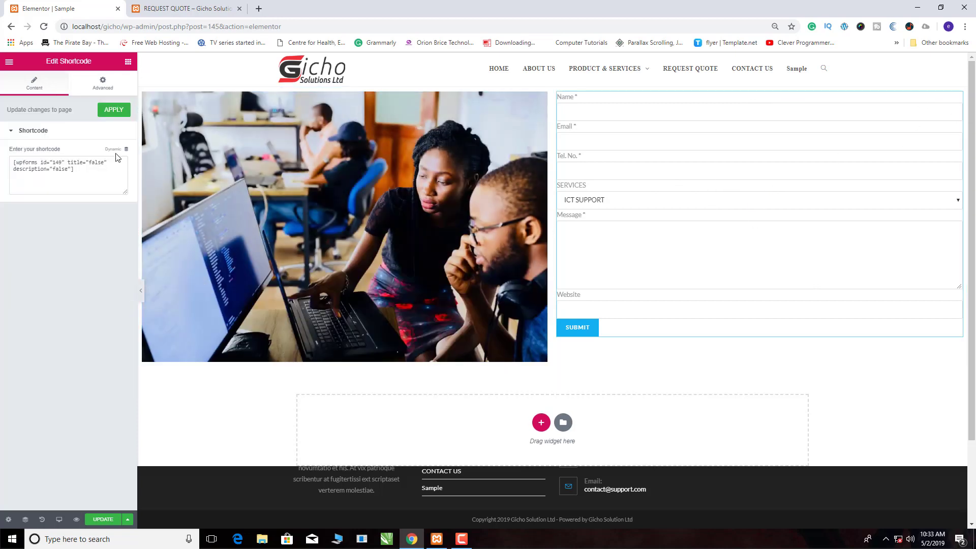
{"action": "left_click", "coordinate": [104, 84]}
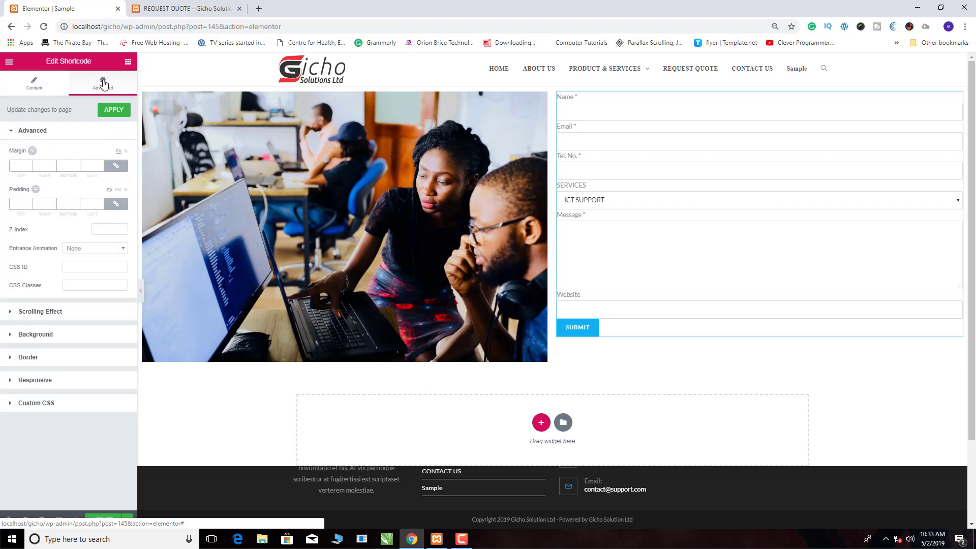
{"action": "left_click", "coordinate": [59, 335]}
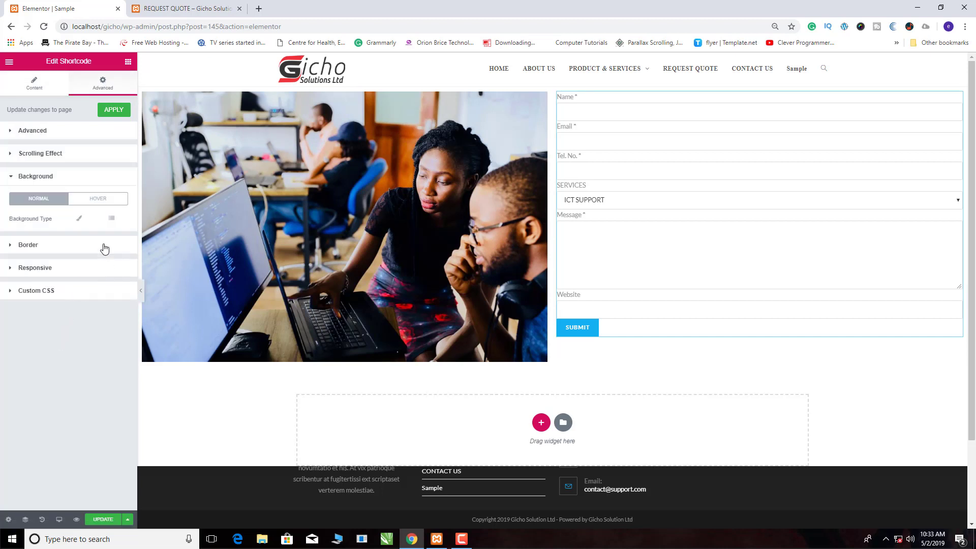
{"action": "left_click", "coordinate": [80, 220]}
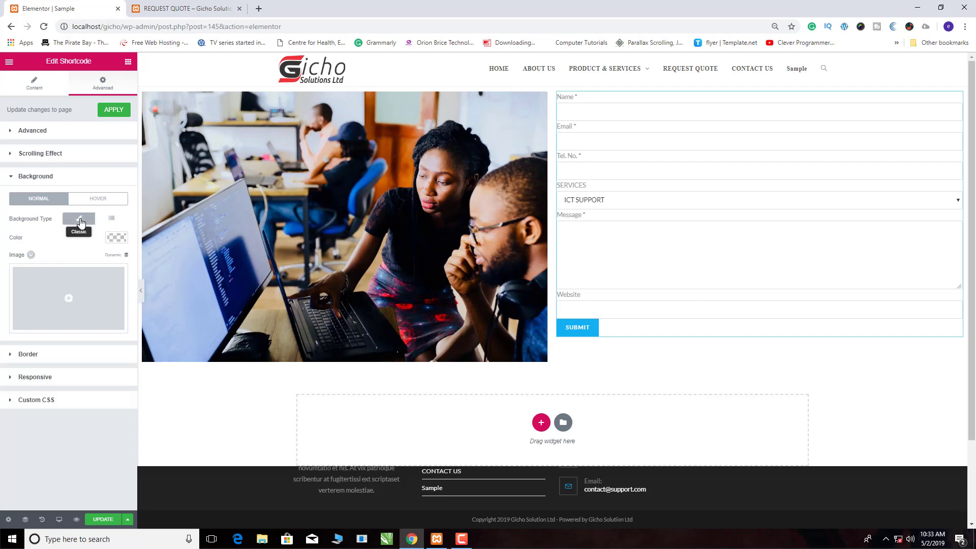
{"action": "left_click", "coordinate": [116, 237]}
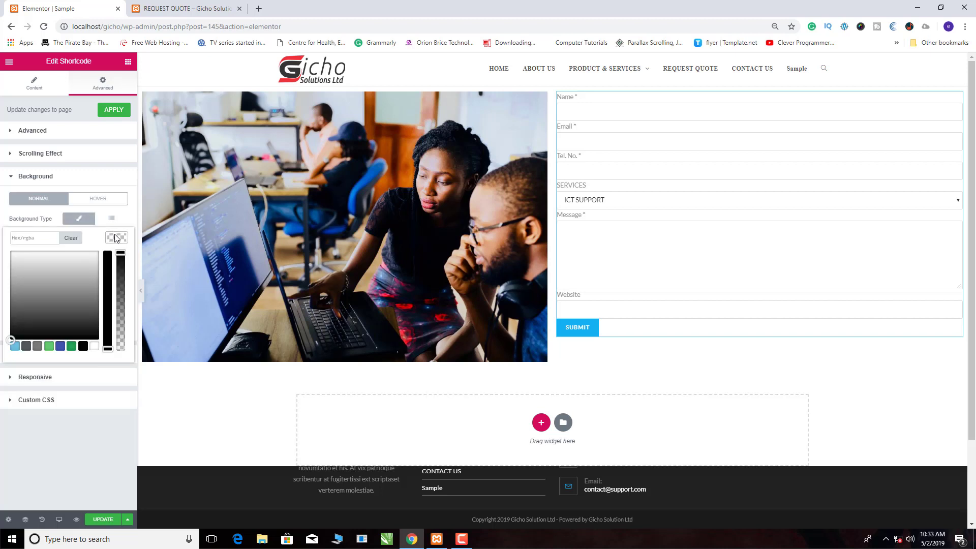
{"action": "left_click", "coordinate": [17, 347]}
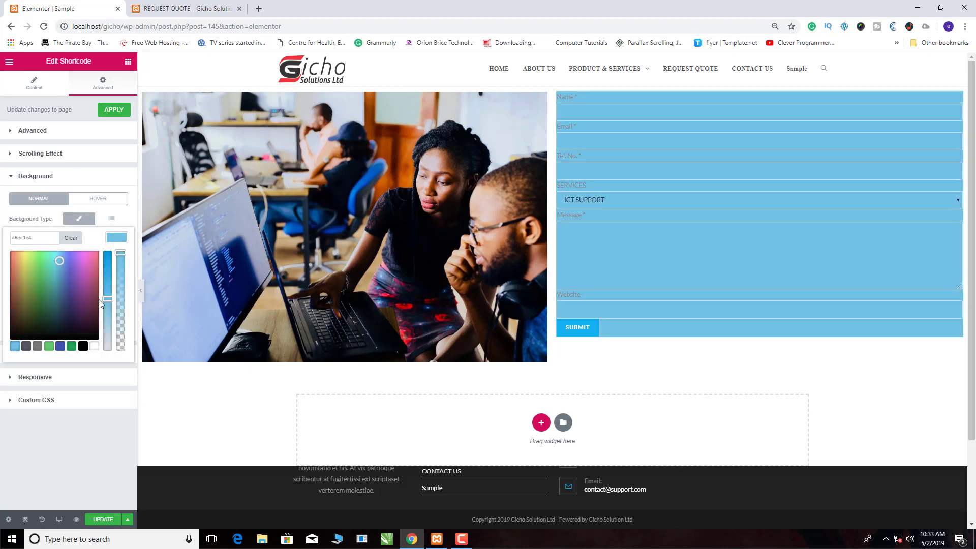
{"action": "left_click_drag", "start_coordinate": [108, 298], "coordinate": [109, 344]}
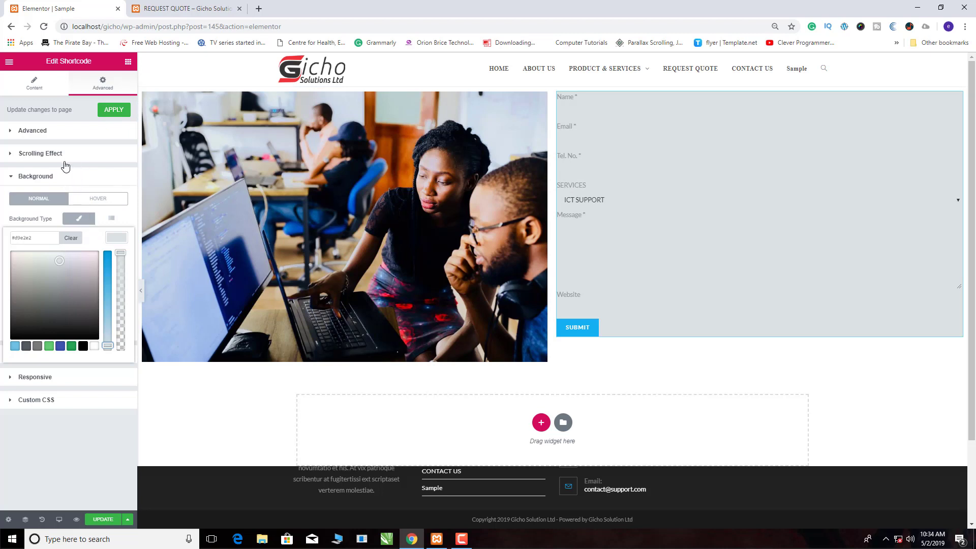
- Add a box shadow to the form widget, try white for its colour, and restore the default colour
{"action": "left_click", "coordinate": [50, 135]}
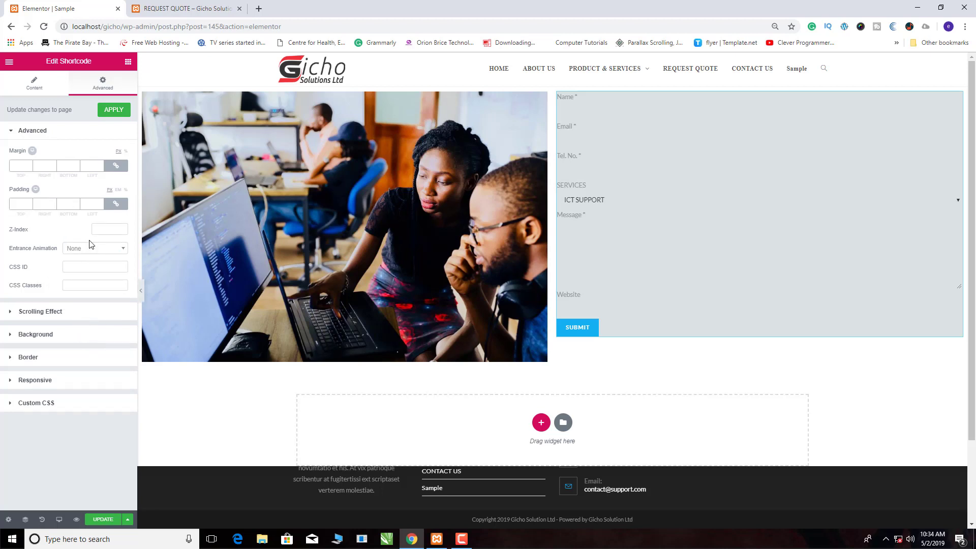
{"action": "left_click", "coordinate": [40, 364]}
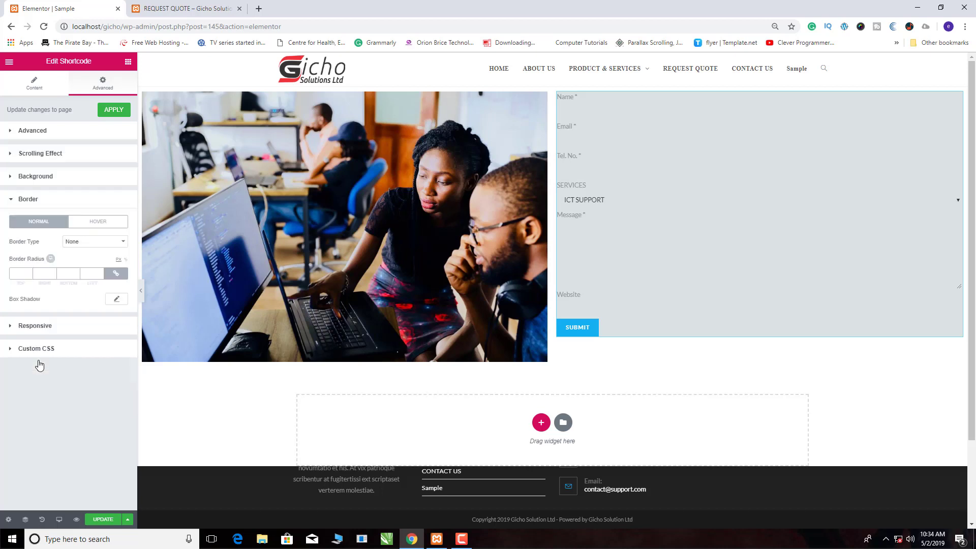
{"action": "left_click", "coordinate": [116, 303]}
{"action": "left_click", "coordinate": [108, 324]}
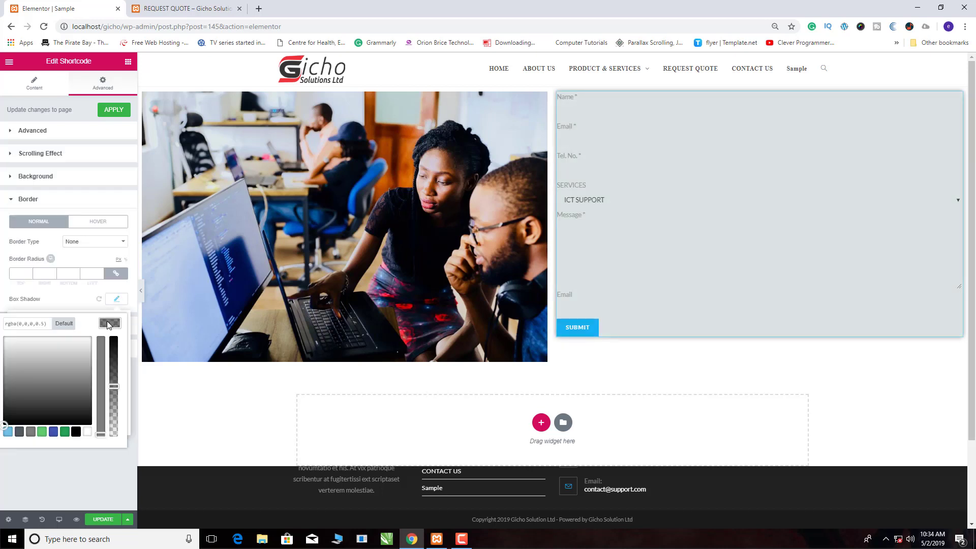
{"action": "left_click", "coordinate": [88, 431]}
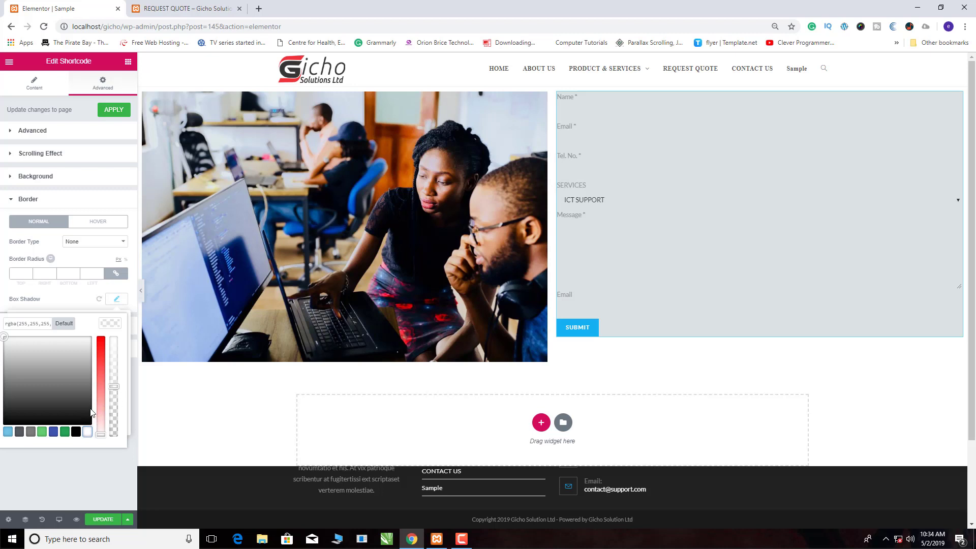
{"action": "left_click", "coordinate": [65, 324]}
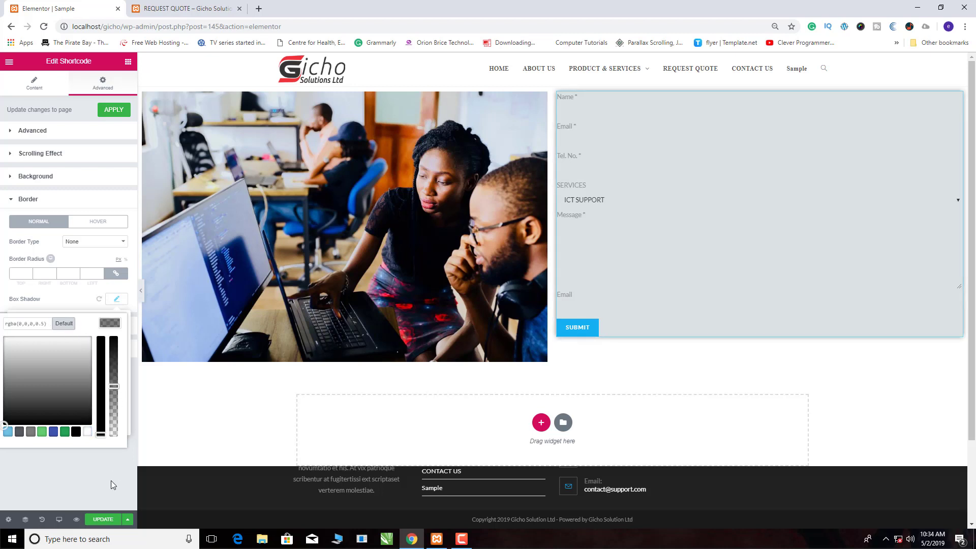
{"action": "left_click", "coordinate": [102, 465]}
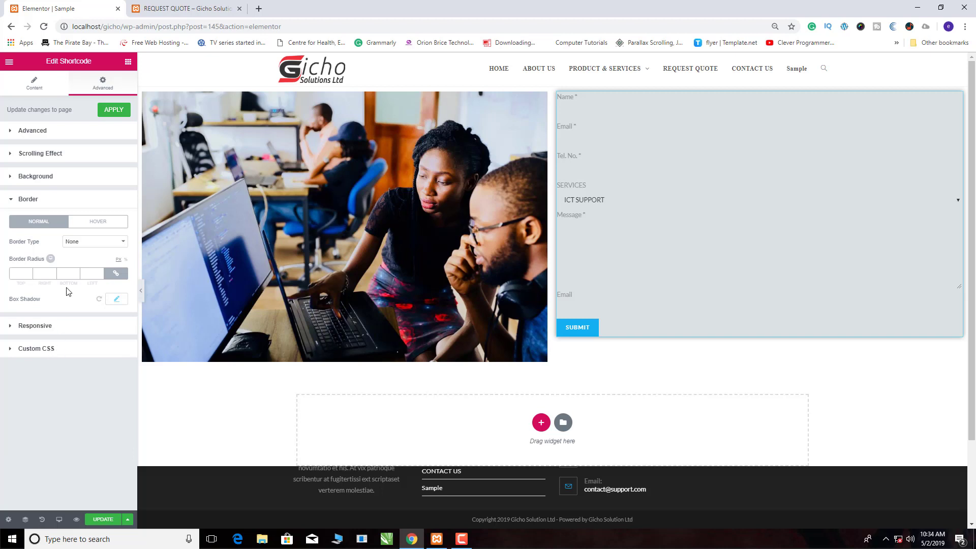
- Set the form widget's border type to Solid with the colour #ffffff and apply the changes
{"action": "left_click", "coordinate": [125, 245]}
{"action": "left_click", "coordinate": [101, 259]}
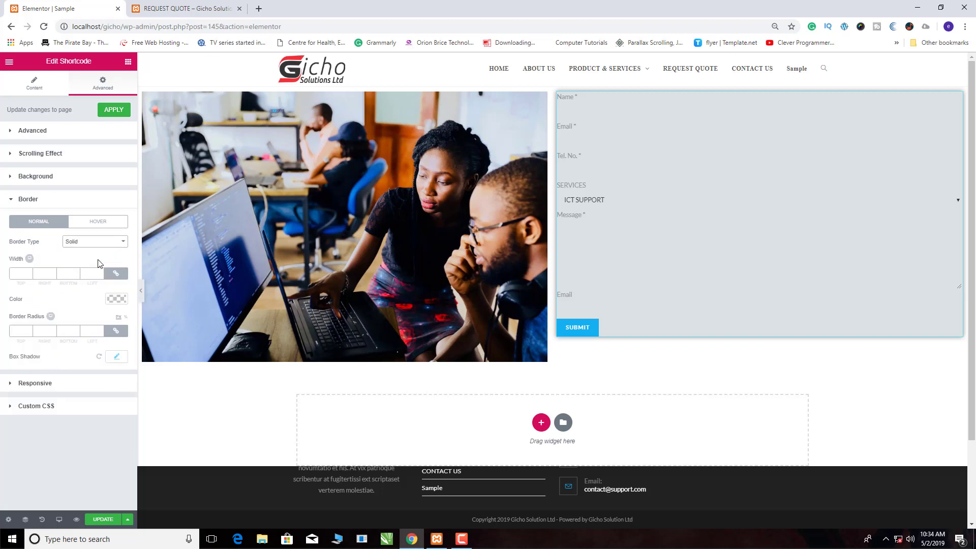
{"action": "left_click", "coordinate": [116, 299]}
{"action": "left_click", "coordinate": [93, 407]}
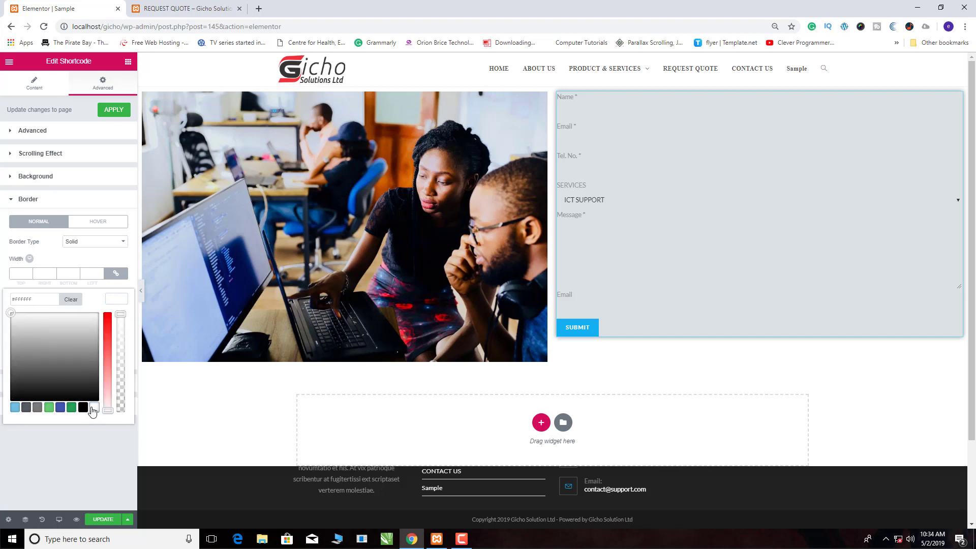
{"action": "left_click", "coordinate": [114, 110]}
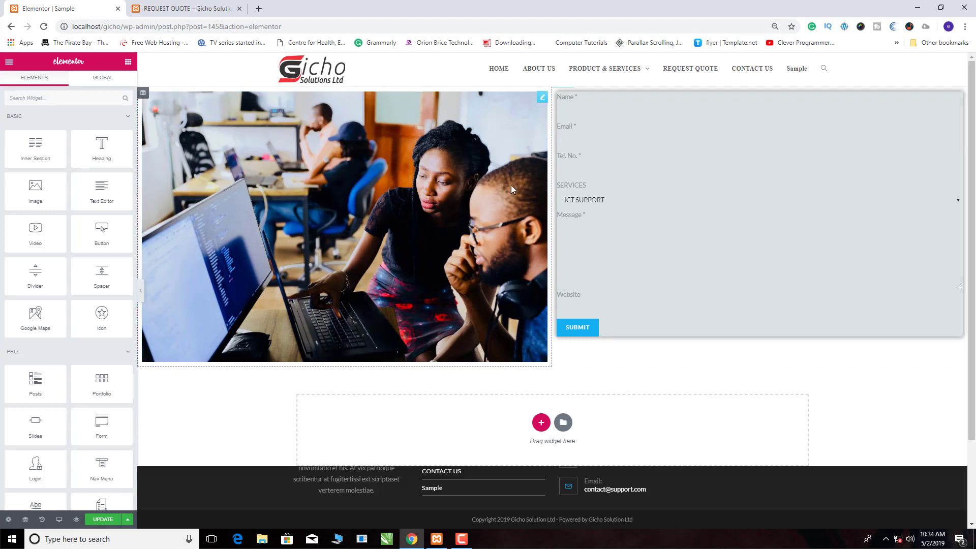
- Change the form widget's box shadow colour to white and update the page
{"action": "left_click", "coordinate": [958, 100]}
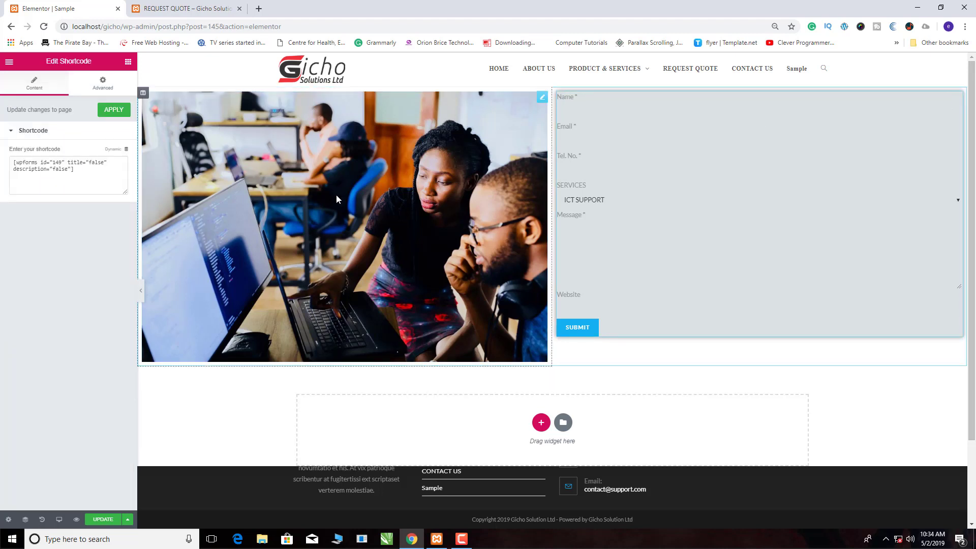
{"action": "left_click", "coordinate": [103, 84]}
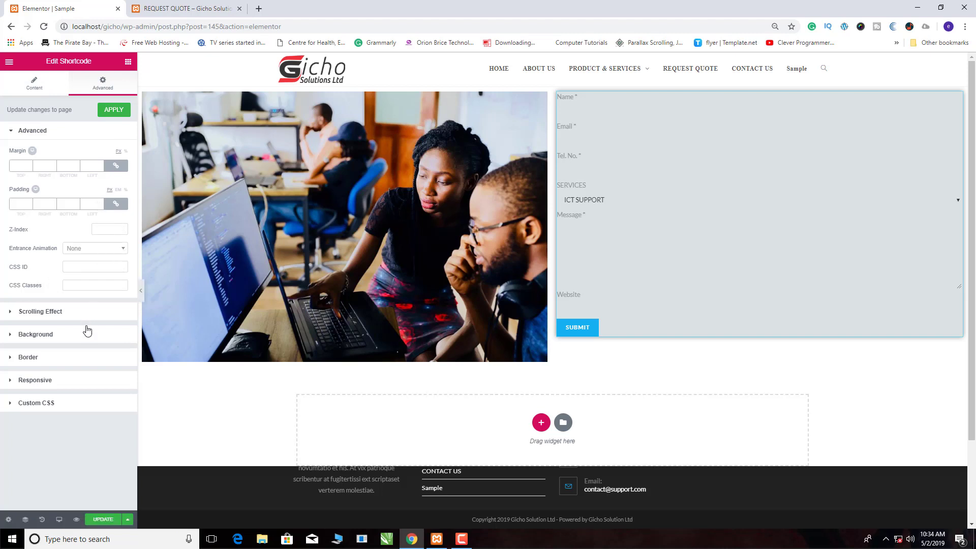
{"action": "left_click", "coordinate": [69, 357]}
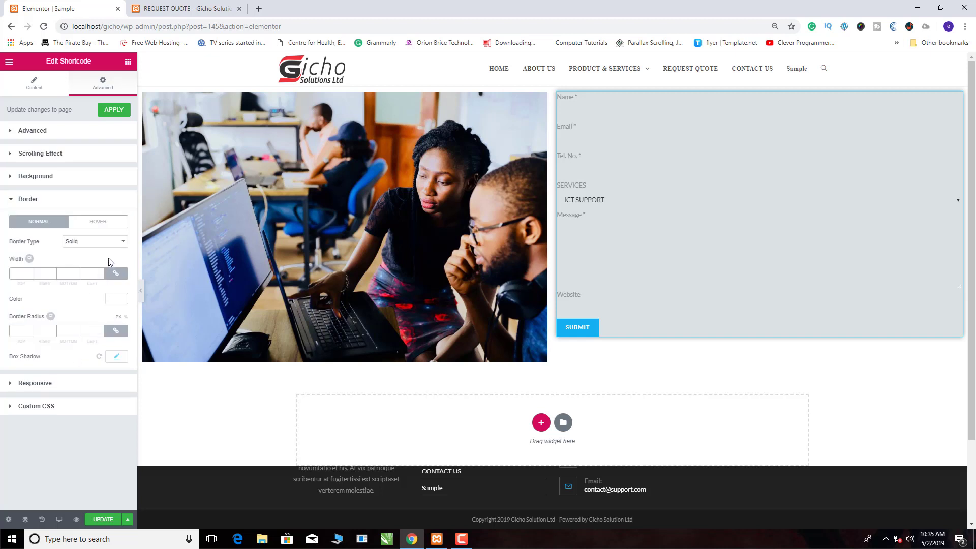
{"action": "left_click", "coordinate": [117, 357]}
{"action": "left_click", "coordinate": [110, 381]}
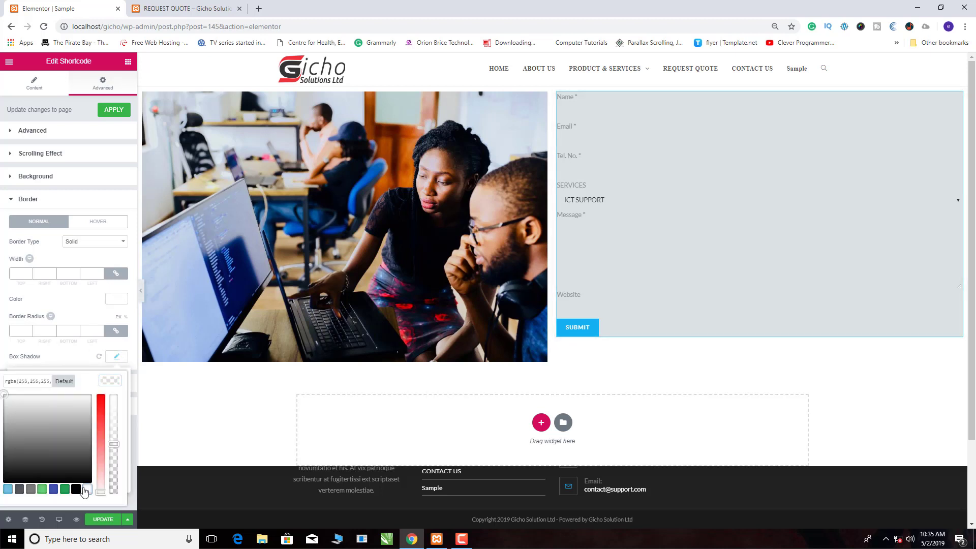
{"action": "left_click", "coordinate": [104, 520]}
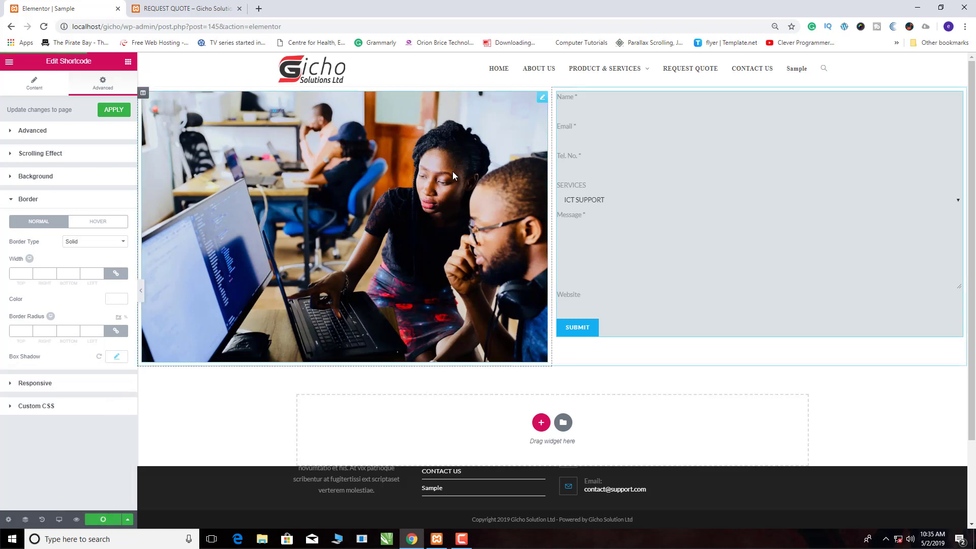
- Reload the editor and examine the form's styling, its fields and the options in the SERVICES dropdown
{"action": "left_click", "coordinate": [44, 26]}
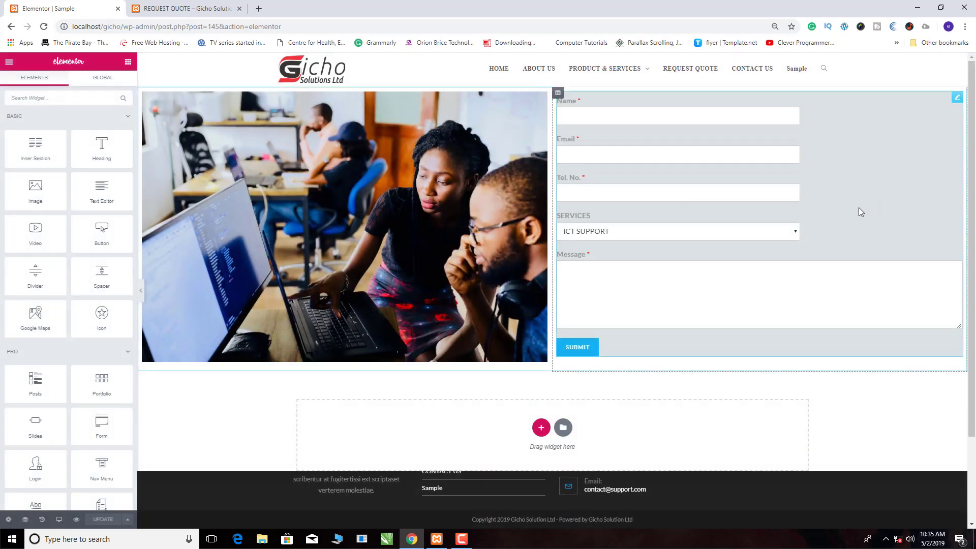
{"action": "scroll", "coordinate": [861, 192], "scroll_direction": "down", "scroll_amount": 3}
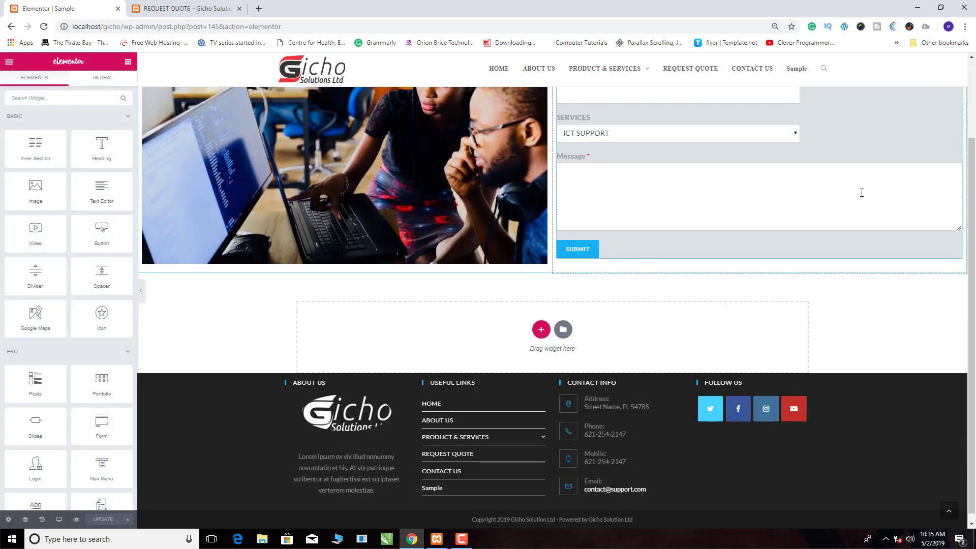
{"action": "scroll", "coordinate": [861, 192], "scroll_direction": "up", "scroll_amount": 3}
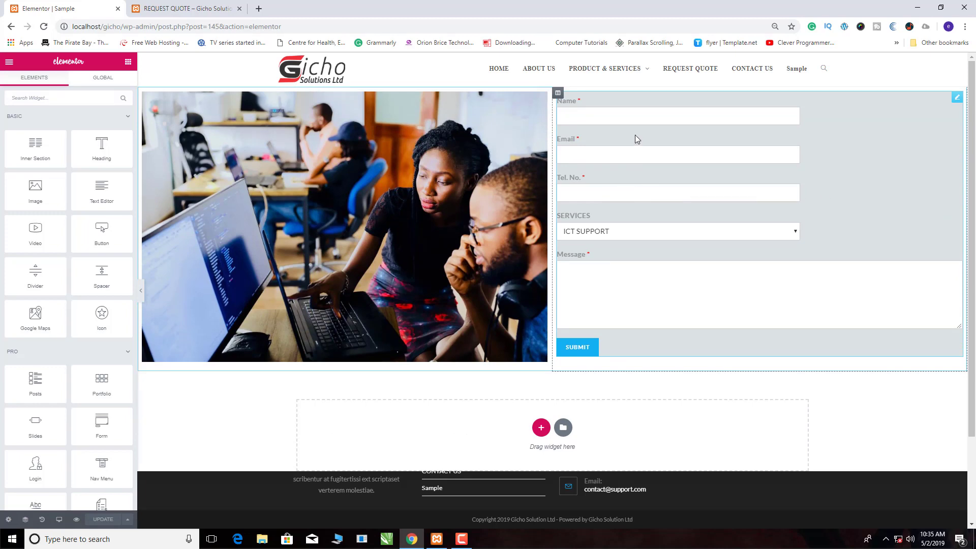
{"action": "scroll", "coordinate": [636, 135], "scroll_direction": "down", "scroll_amount": 2}
{"action": "scroll", "coordinate": [635, 168], "scroll_direction": "up", "scroll_amount": 2}
{"action": "left_click", "coordinate": [796, 233]}
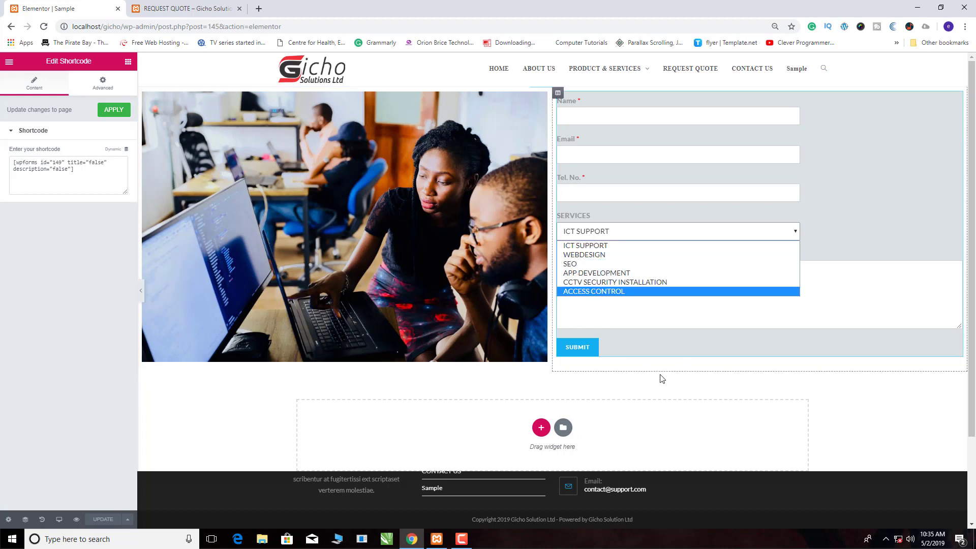
{"action": "key", "text": "Up"}
{"action": "key", "text": "Return"}
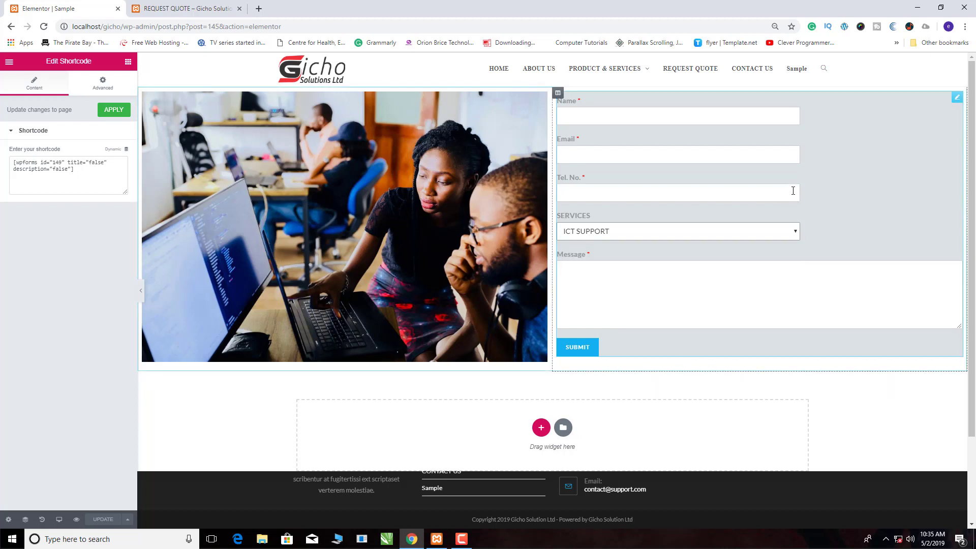
{"action": "scroll", "coordinate": [793, 191], "scroll_direction": "down", "scroll_amount": 3}
{"action": "scroll", "coordinate": [793, 190], "scroll_direction": "up", "scroll_amount": 3}
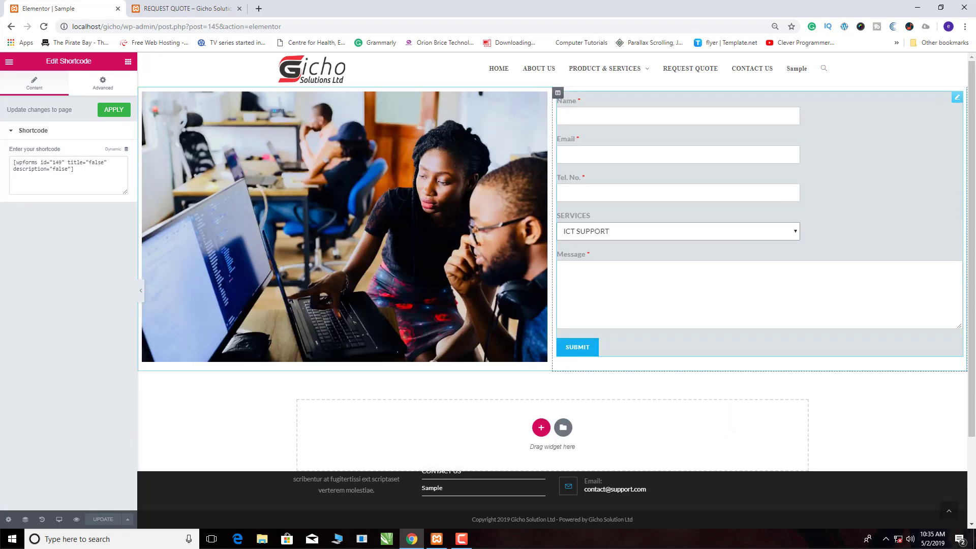
- Change the form widget's background colour to #e2e2e2 and update the page
{"action": "left_click", "coordinate": [956, 101]}
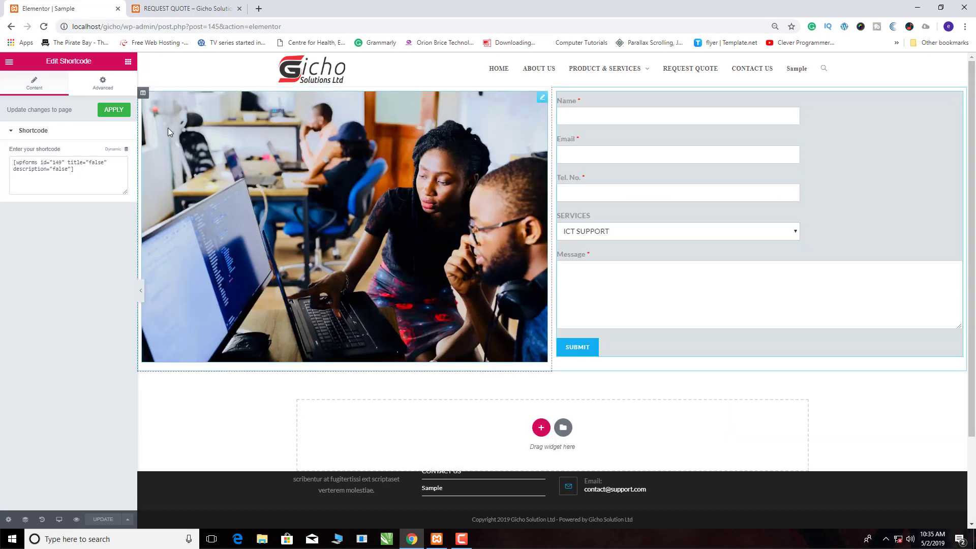
{"action": "left_click", "coordinate": [102, 83]}
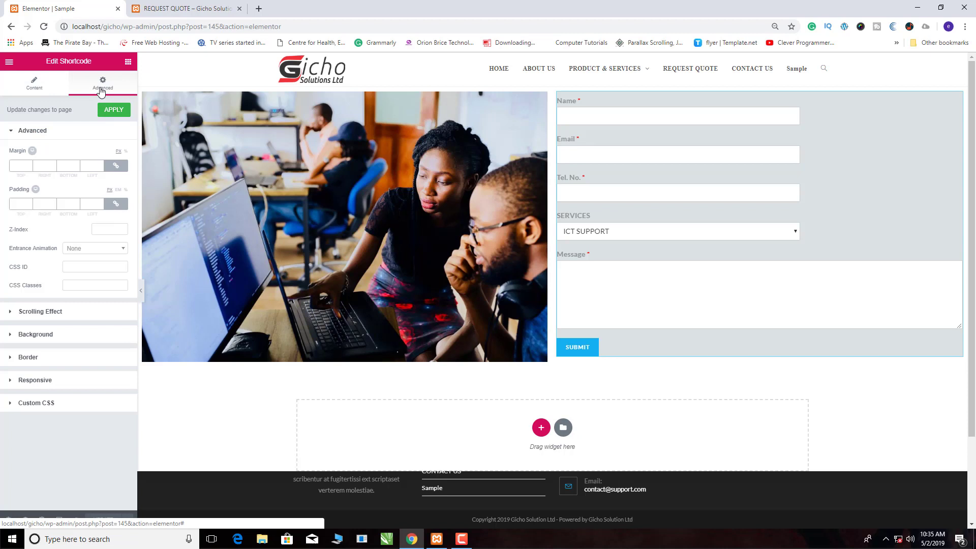
{"action": "left_click", "coordinate": [36, 340]}
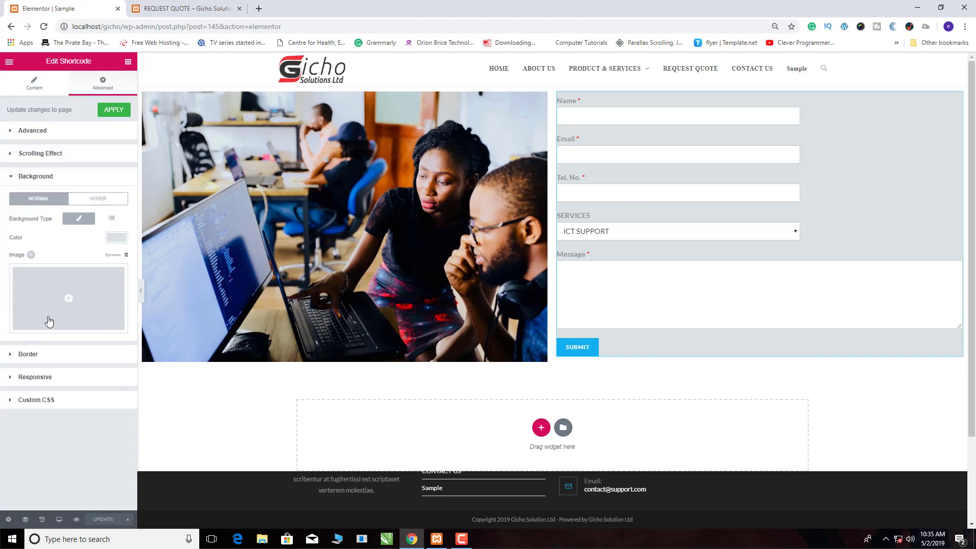
{"action": "left_click", "coordinate": [120, 241]}
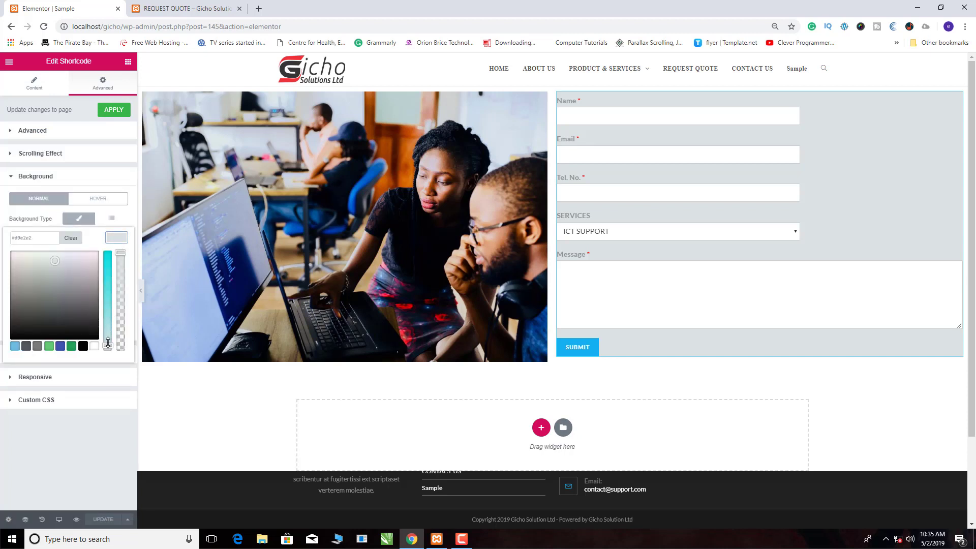
{"action": "left_click_drag", "start_coordinate": [108, 344], "coordinate": [110, 356]}
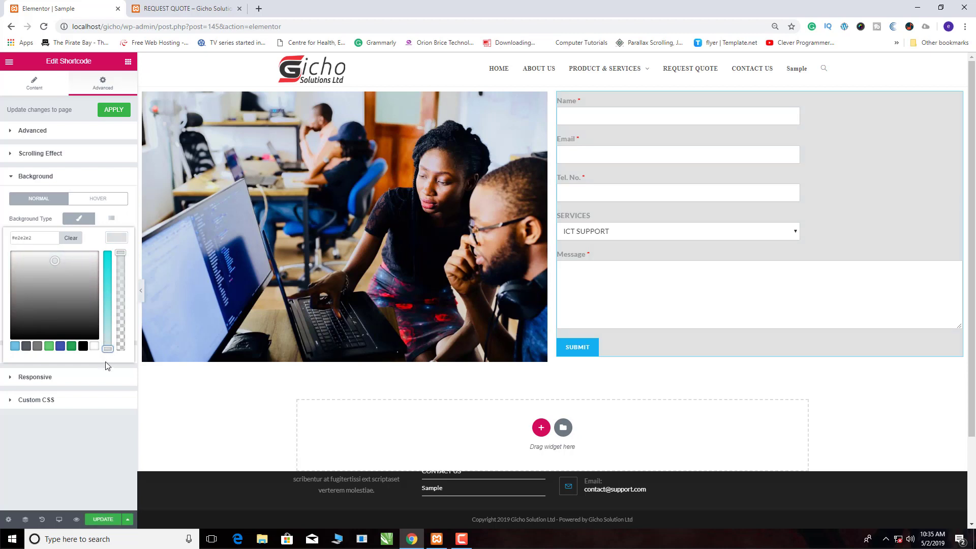
{"action": "left_click", "coordinate": [102, 519]}
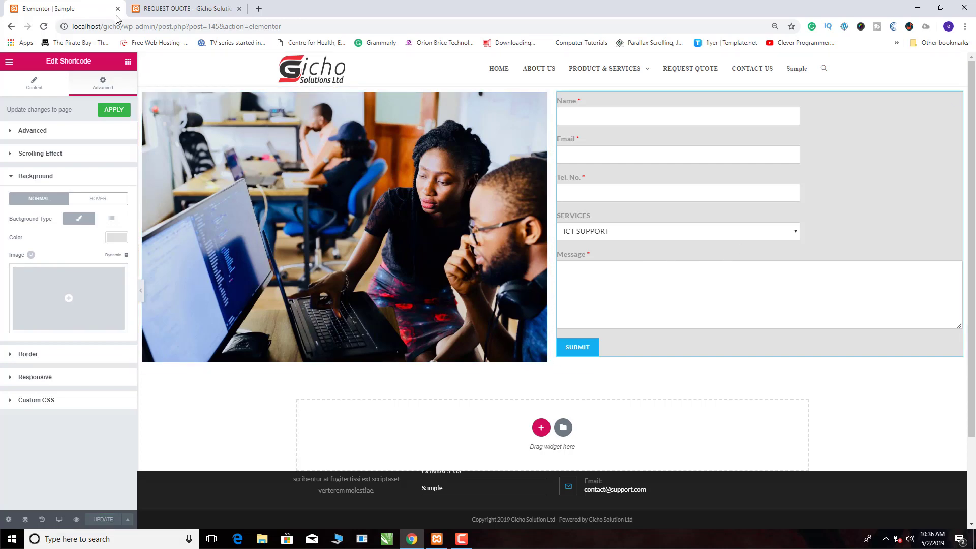
- Open the published Sample page on the live site and examine its image, quote form and footer
{"action": "left_click", "coordinate": [179, 10]}
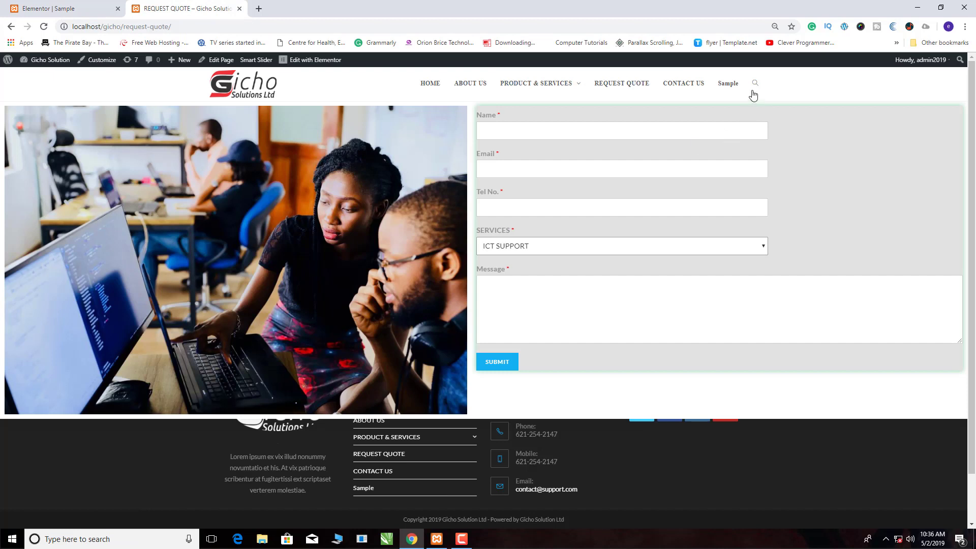
{"action": "left_click", "coordinate": [730, 85]}
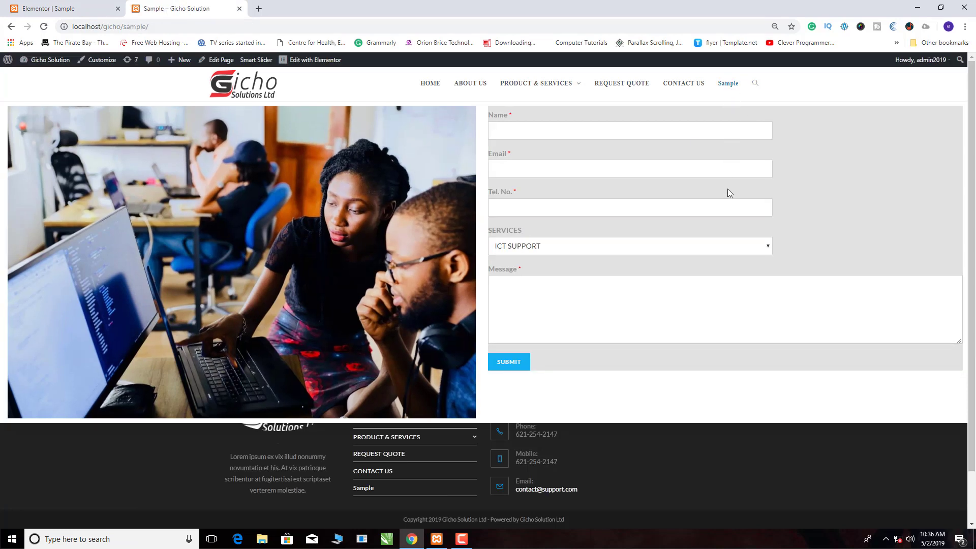
{"action": "scroll", "coordinate": [781, 192], "scroll_direction": "down", "scroll_amount": 2}
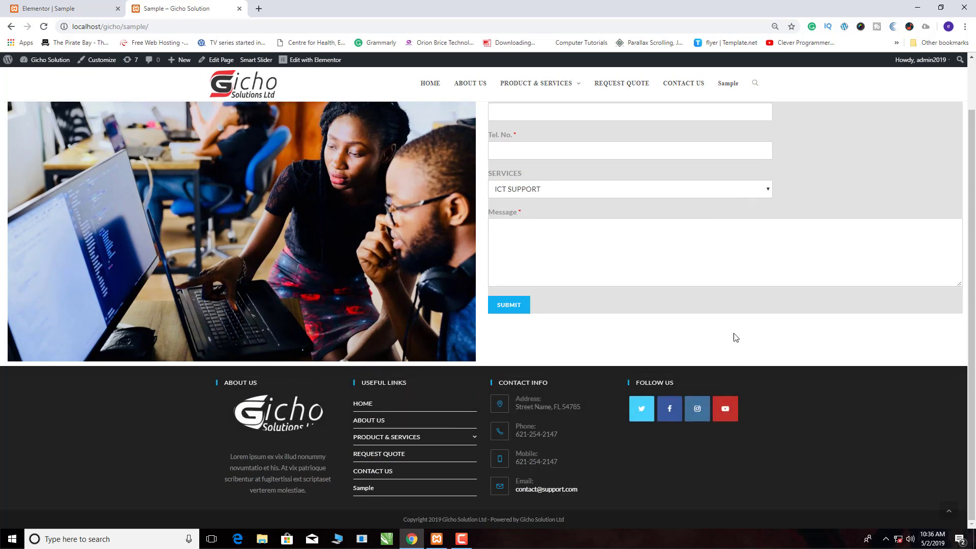
{"action": "scroll", "coordinate": [733, 336], "scroll_direction": "up", "scroll_amount": 2}
{"action": "scroll", "coordinate": [769, 259], "scroll_direction": "down", "scroll_amount": 3}
{"action": "scroll", "coordinate": [767, 257], "scroll_direction": "up", "scroll_amount": 3}
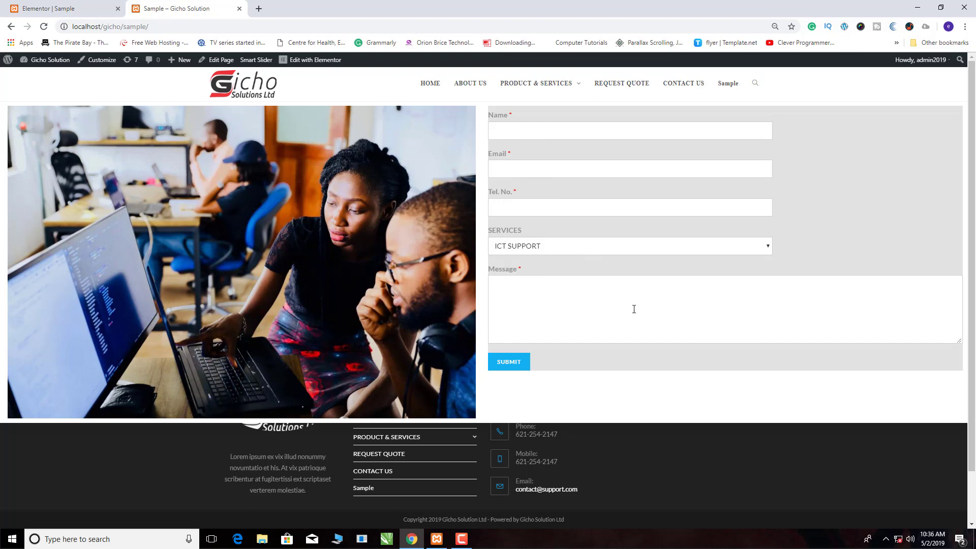
- Choose CCTV SECURITY INSTALLATION as the service in the published quote form and review the rest of the page
{"action": "left_click", "coordinate": [767, 249]}
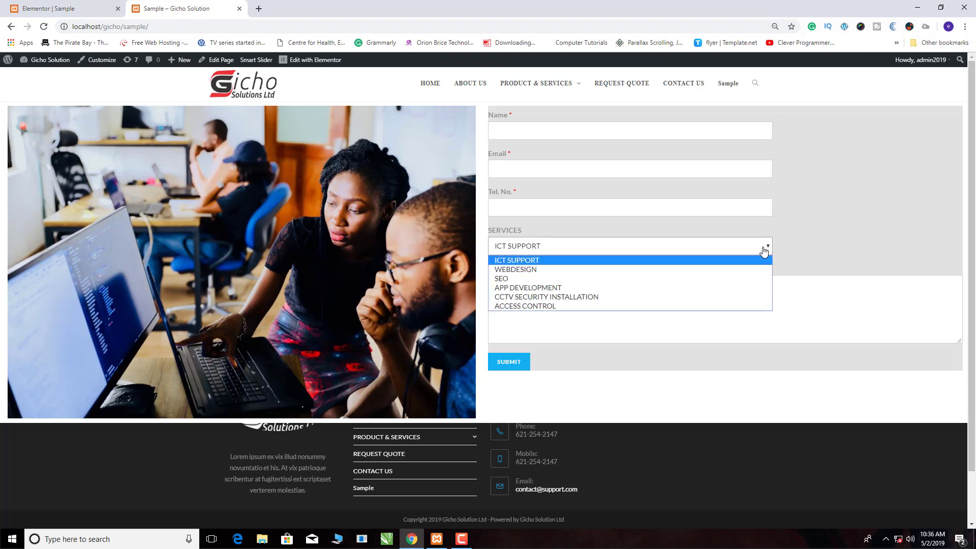
{"action": "left_click", "coordinate": [585, 298]}
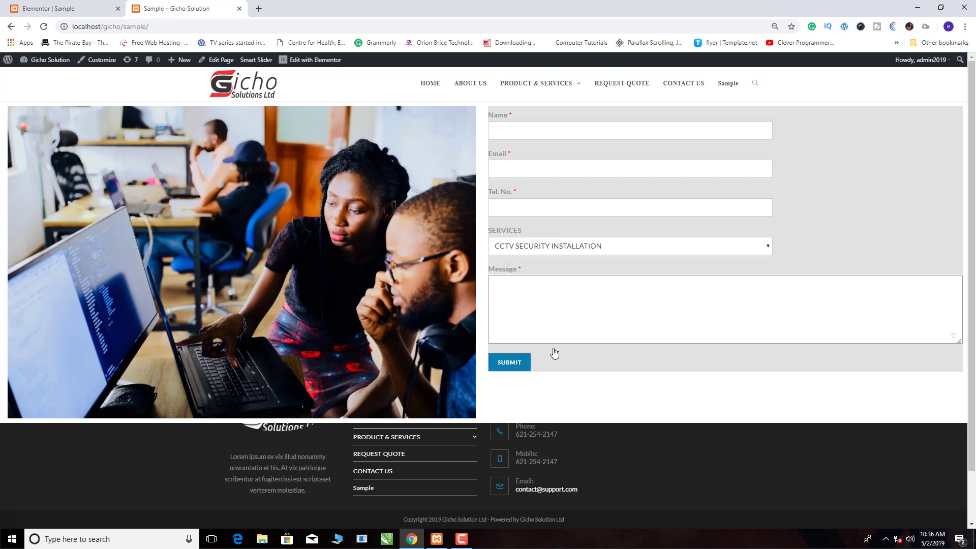
{"action": "scroll", "coordinate": [636, 260], "scroll_direction": "down", "scroll_amount": 1}
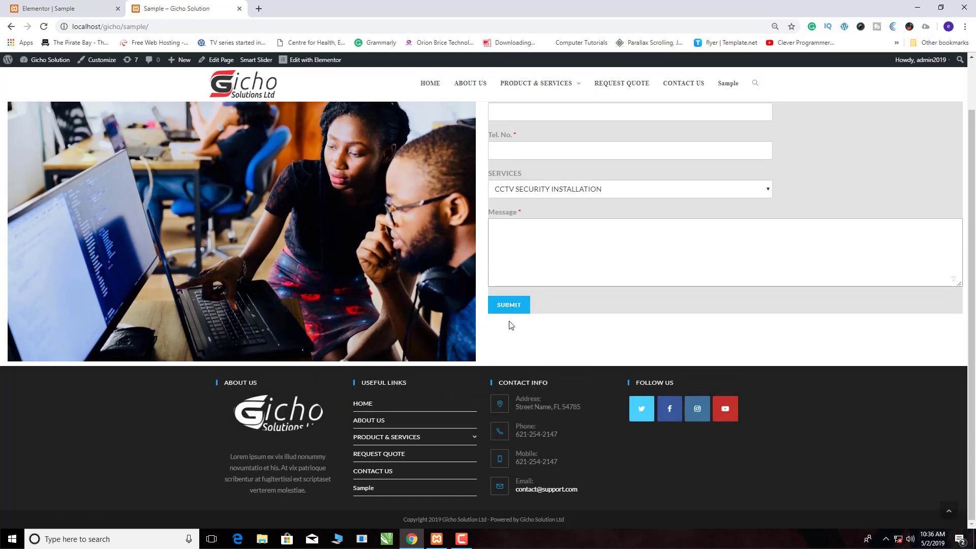
{"action": "scroll", "coordinate": [508, 321], "scroll_direction": "up", "scroll_amount": 1}
{"action": "scroll", "coordinate": [695, 268], "scroll_direction": "down", "scroll_amount": 1}
{"action": "left_click", "coordinate": [461, 538]}
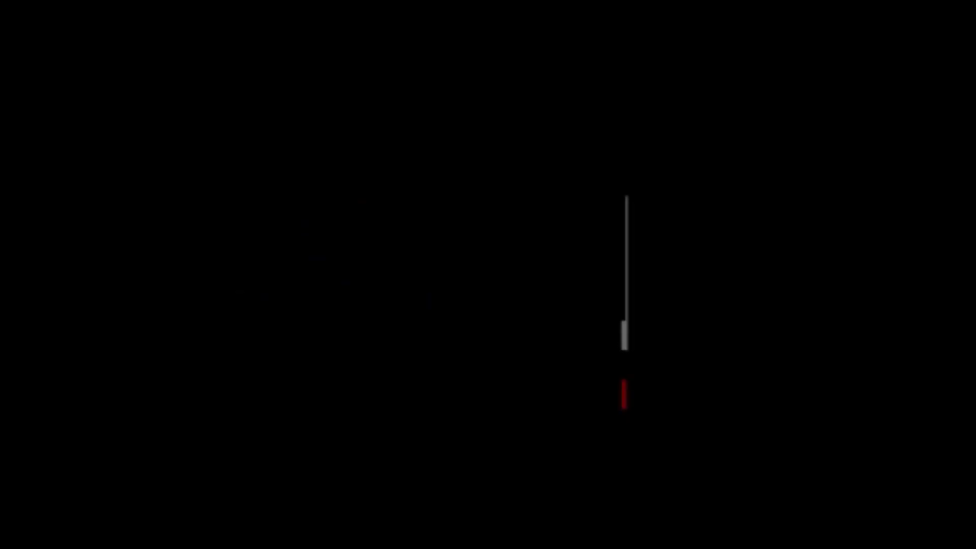